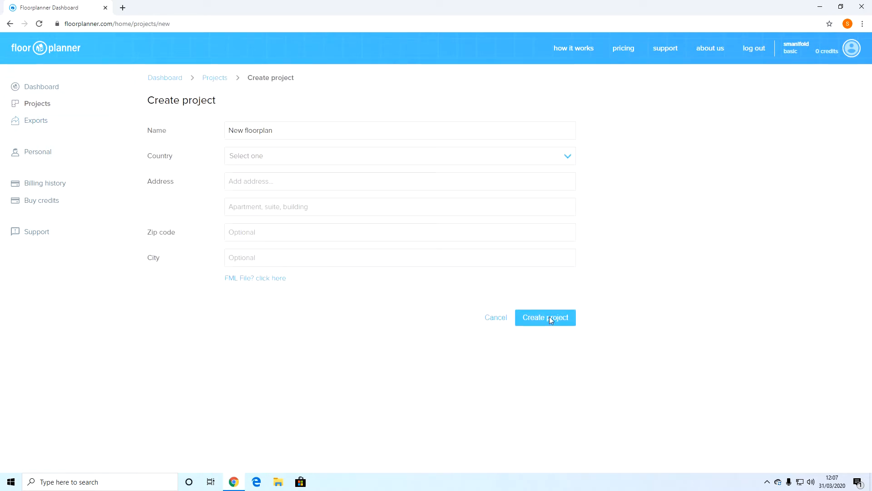
Create the New floorplan project as an empty plan and draw a rectangular room about 7.31 m by 5.64 m.
{"action": "left_click", "coordinate": [547, 319]}
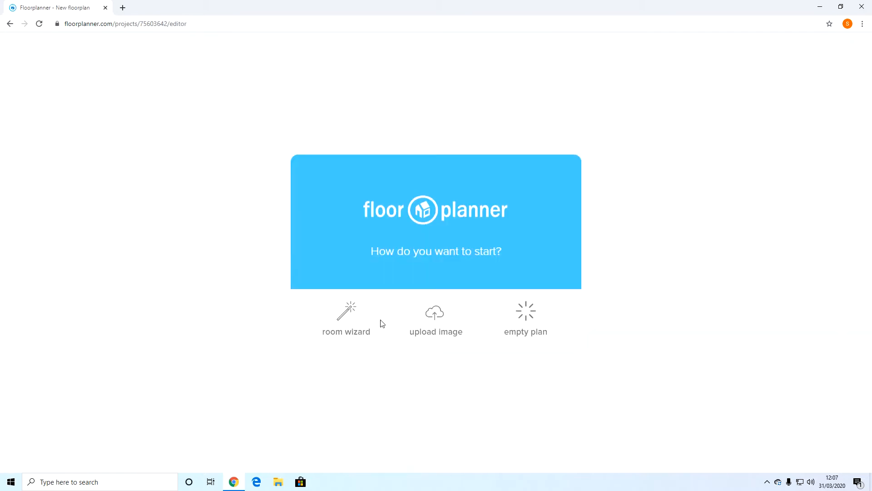
{"action": "left_click", "coordinate": [526, 331]}
{"action": "left_click", "coordinate": [49, 90]}
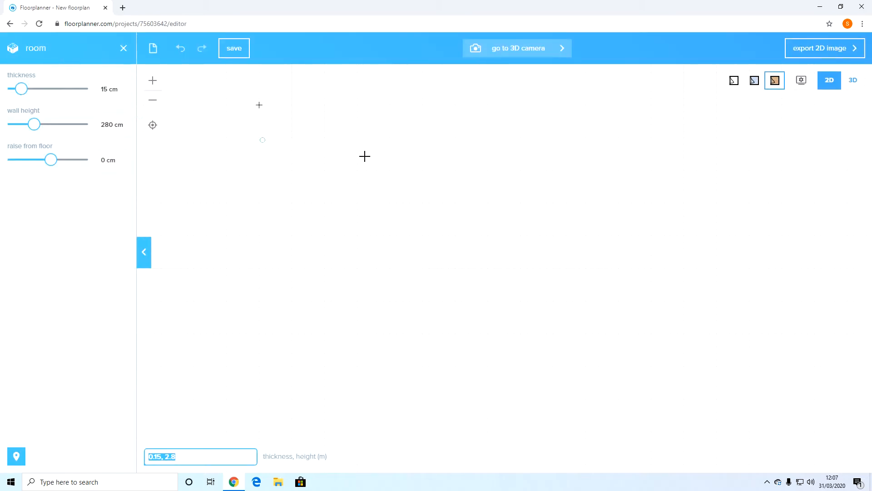
{"action": "left_click_drag", "start_coordinate": [322, 105], "coordinate": [558, 285]}
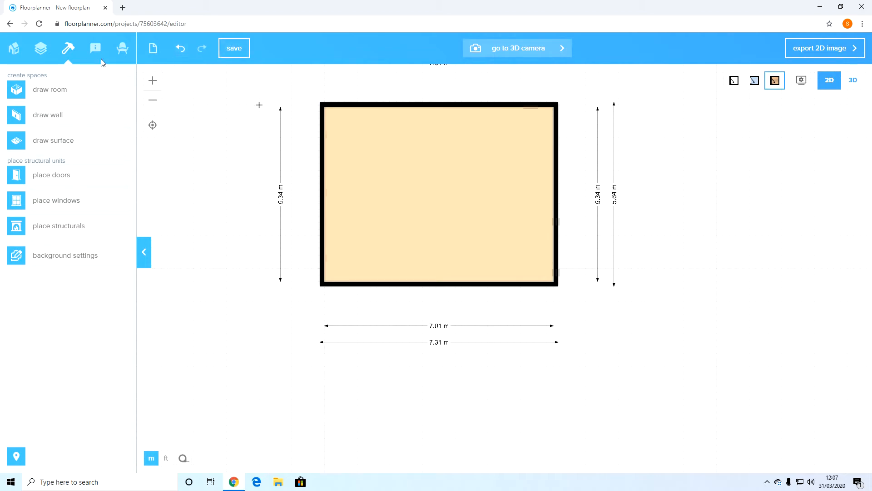
Return to the dashboard without saving the room and open the ground floor 1 project.
{"action": "left_click", "coordinate": [15, 49]}
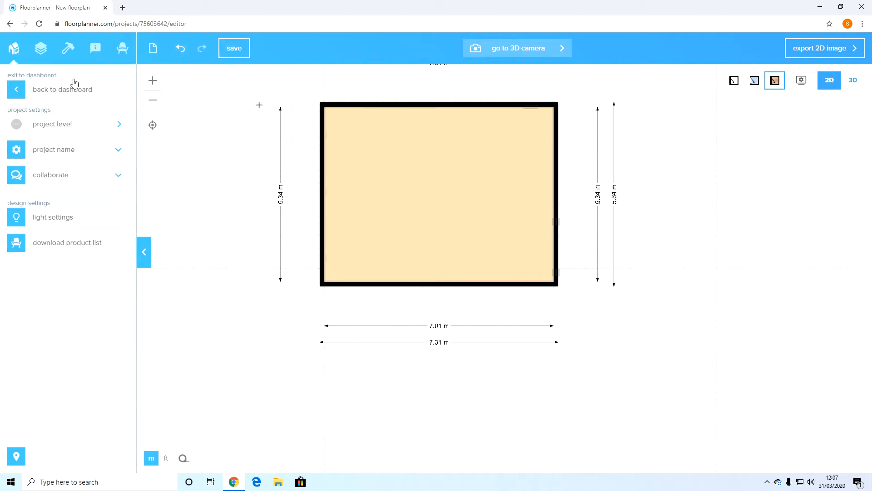
{"action": "left_click", "coordinate": [46, 84]}
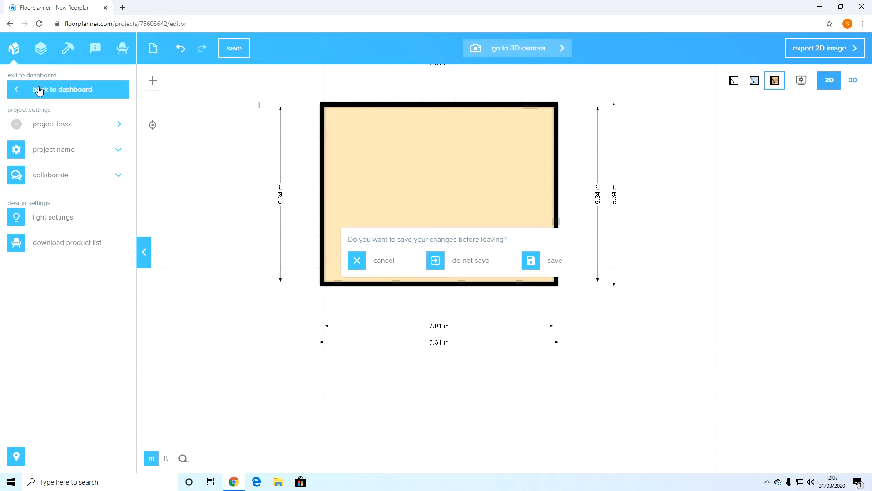
{"action": "left_click", "coordinate": [480, 271]}
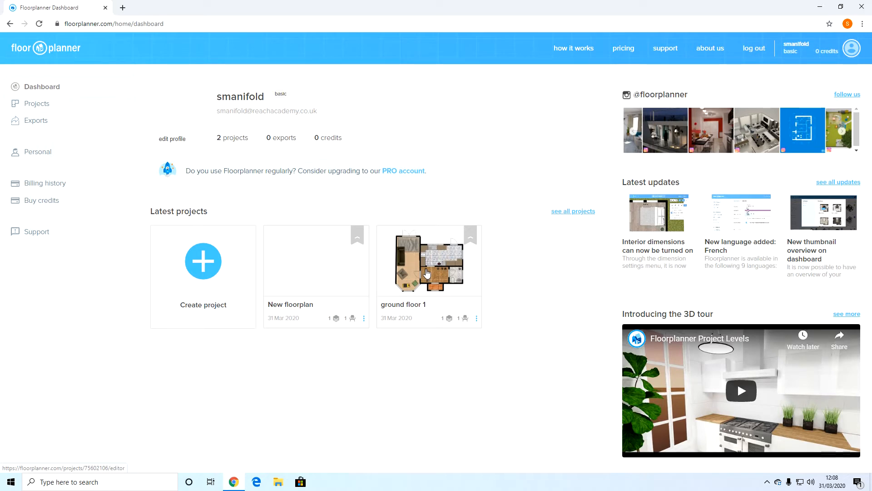
{"action": "left_click", "coordinate": [426, 272]}
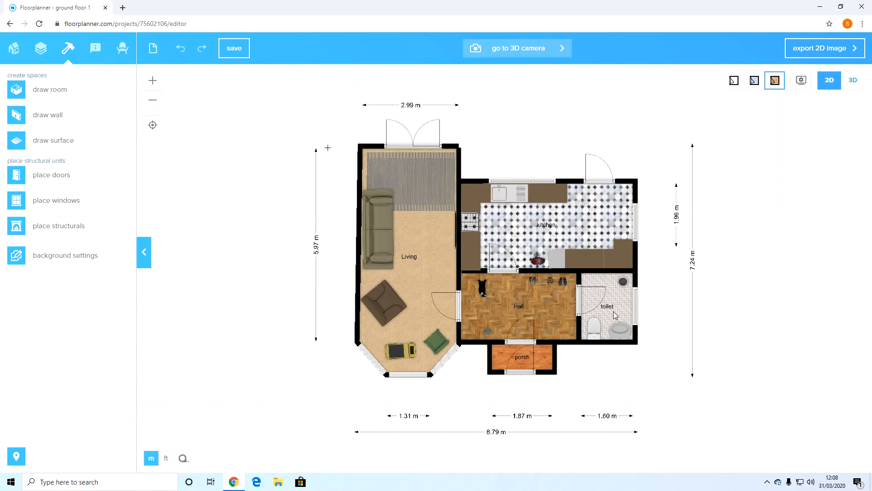
Examine the room layout and furniture of the ground floor plan in 2D.
{"action": "scroll", "coordinate": [613, 311], "scroll_direction": "up", "scroll_amount": 1}
{"action": "scroll", "coordinate": [614, 312], "scroll_direction": "down", "scroll_amount": 1}
{"action": "scroll", "coordinate": [614, 317], "scroll_direction": "up", "scroll_amount": 1}
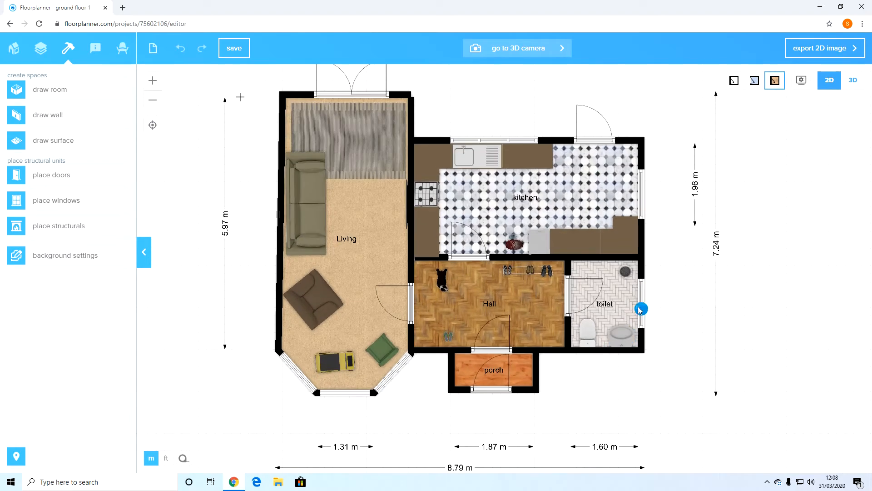
{"action": "scroll", "coordinate": [640, 310], "scroll_direction": "down", "scroll_amount": 2}
{"action": "scroll", "coordinate": [602, 345], "scroll_direction": "up", "scroll_amount": 1}
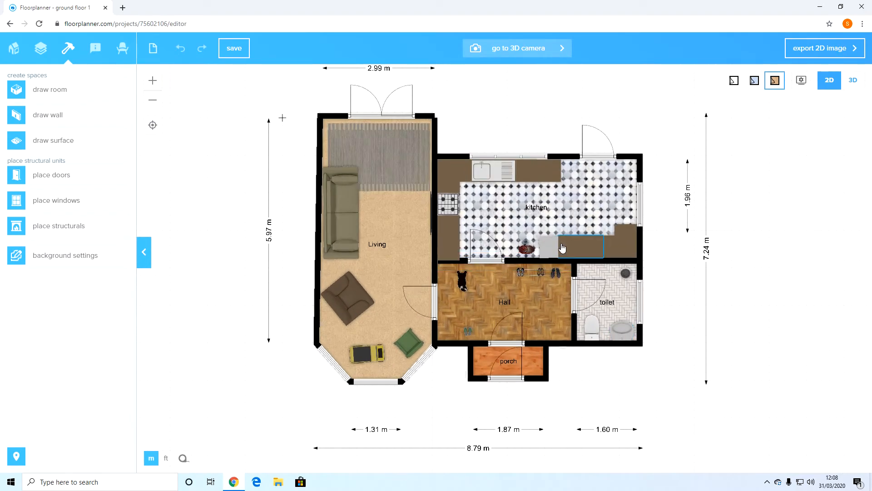
{"action": "left_click_drag", "start_coordinate": [629, 306], "coordinate": [587, 285]}
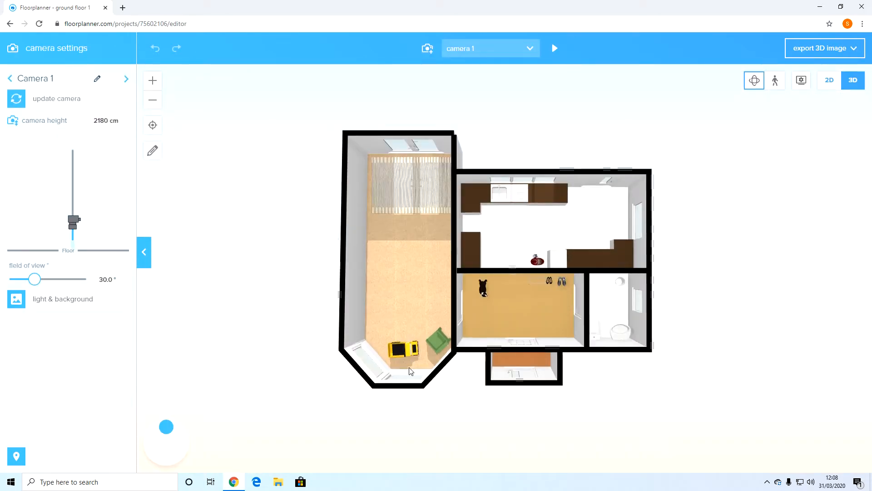
Examine the furnished rooms in the 3D model from several angles and distances, and return to the 2D plan.
{"action": "left_click_drag", "start_coordinate": [411, 371], "coordinate": [397, 286]}
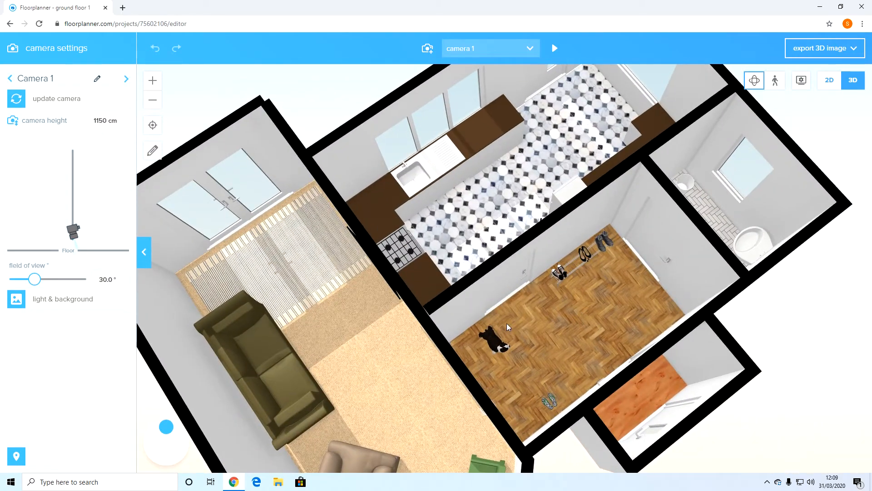
{"action": "scroll", "coordinate": [507, 327], "scroll_direction": "up", "scroll_amount": 5}
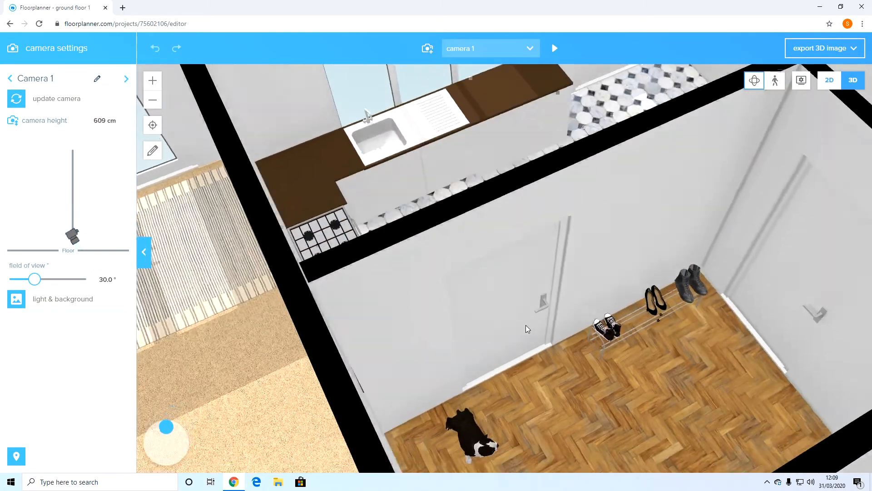
{"action": "left_click_drag", "start_coordinate": [527, 328], "coordinate": [593, 221]}
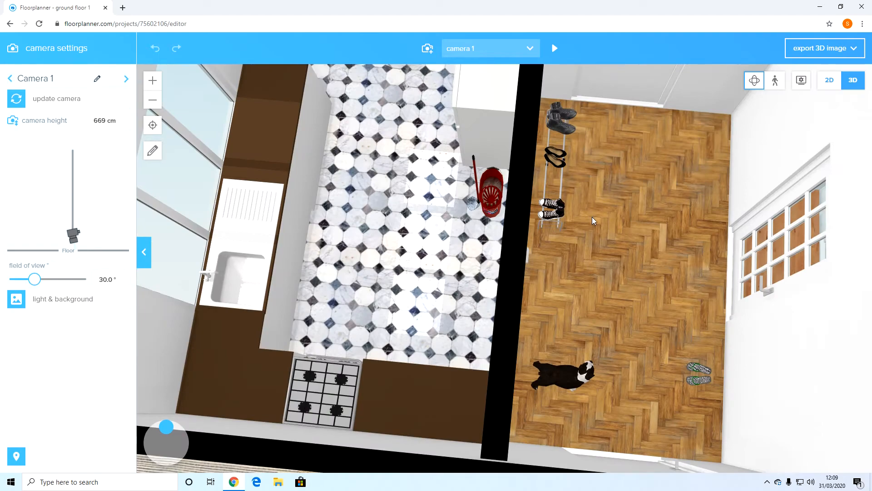
{"action": "scroll", "coordinate": [593, 220], "scroll_direction": "down", "scroll_amount": 5}
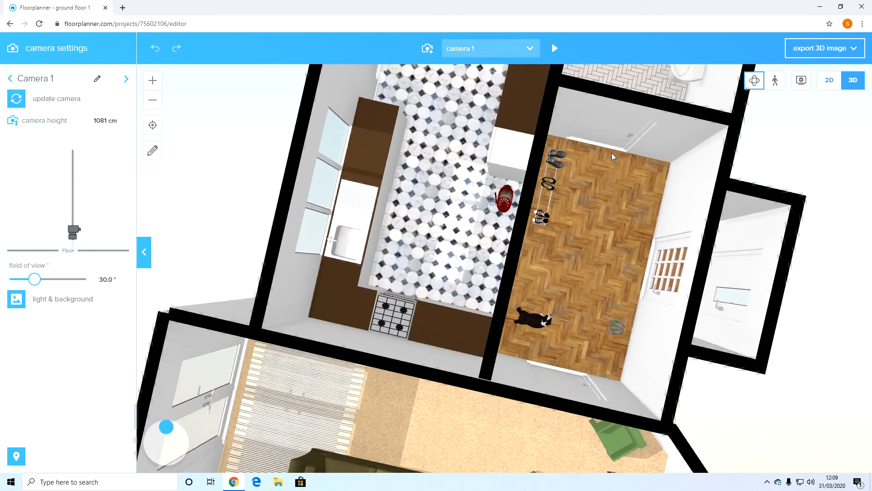
{"action": "left_click_drag", "start_coordinate": [612, 157], "coordinate": [514, 253]}
{"action": "scroll", "coordinate": [539, 245], "scroll_direction": "up", "scroll_amount": 5}
{"action": "scroll", "coordinate": [608, 250], "scroll_direction": "down", "scroll_amount": 4}
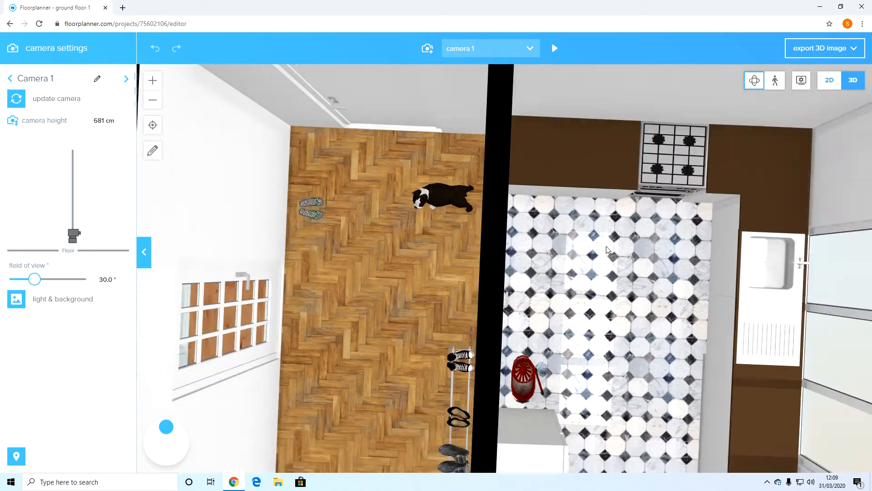
{"action": "left_click_drag", "start_coordinate": [619, 248], "coordinate": [471, 316]}
{"action": "left_click_drag", "start_coordinate": [407, 217], "coordinate": [559, 184]}
{"action": "scroll", "coordinate": [559, 191], "scroll_direction": "down", "scroll_amount": 3}
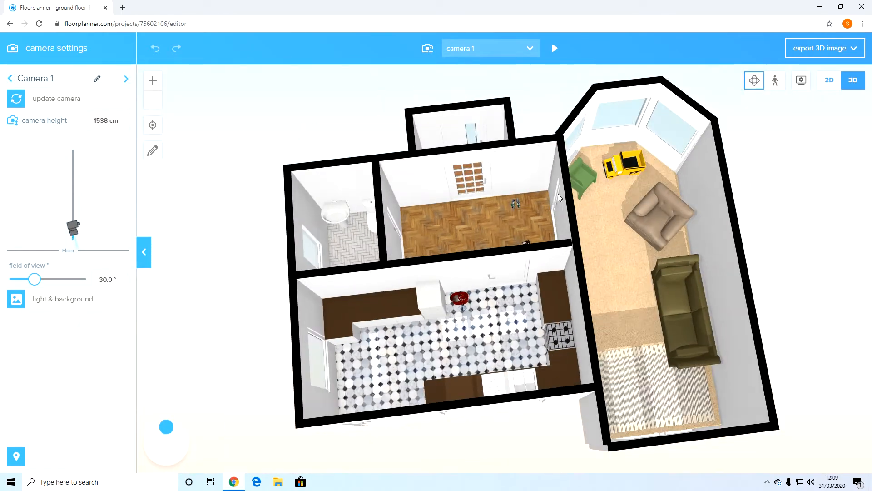
{"action": "left_click", "coordinate": [827, 80]}
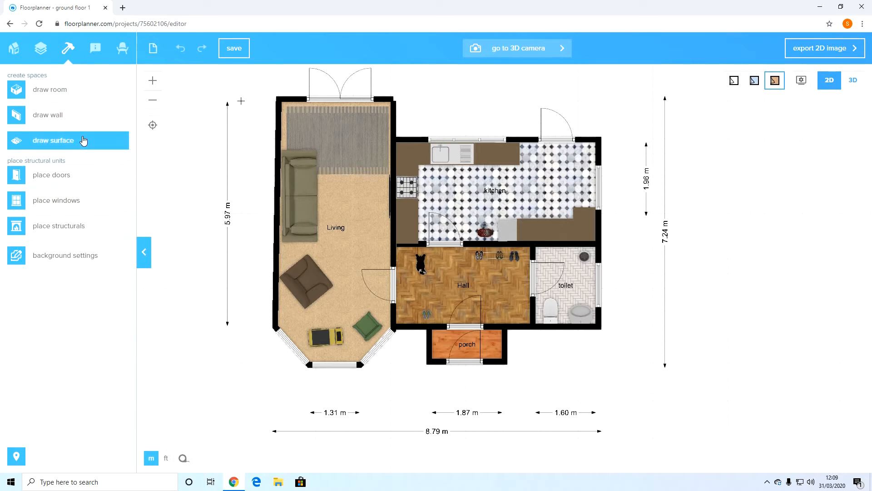
Save the ground floor 1 plan and go back to the dashboard.
{"action": "left_click", "coordinate": [220, 56]}
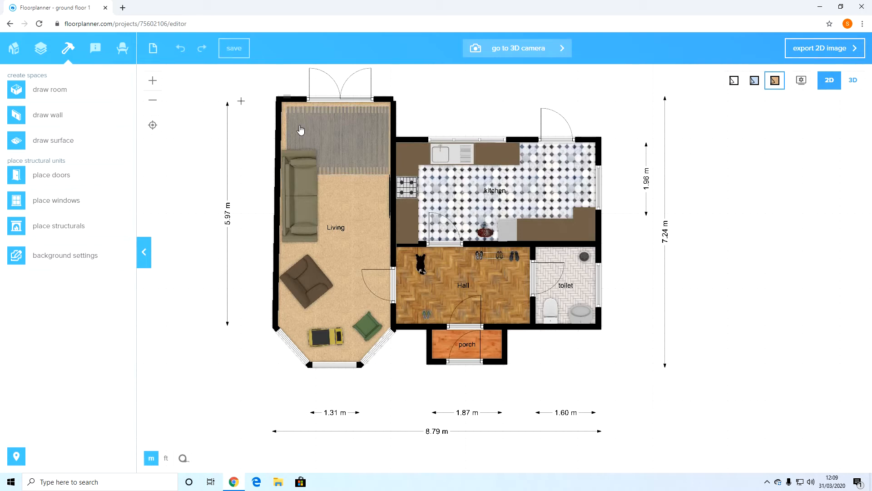
{"action": "left_click", "coordinate": [14, 48]}
{"action": "left_click", "coordinate": [62, 94]}
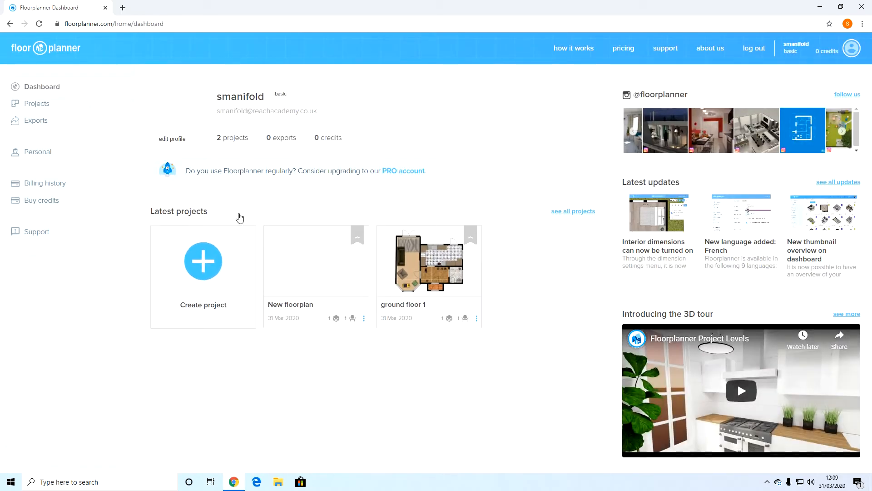
Create a project named Ground floor and start it from an empty plan.
{"action": "left_click", "coordinate": [206, 277]}
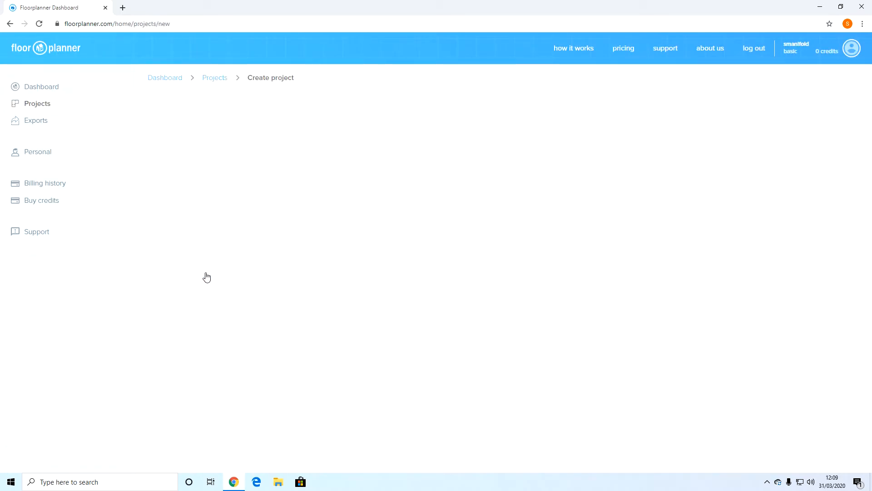
{"action": "left_click_drag", "start_coordinate": [285, 130], "coordinate": [158, 131]}
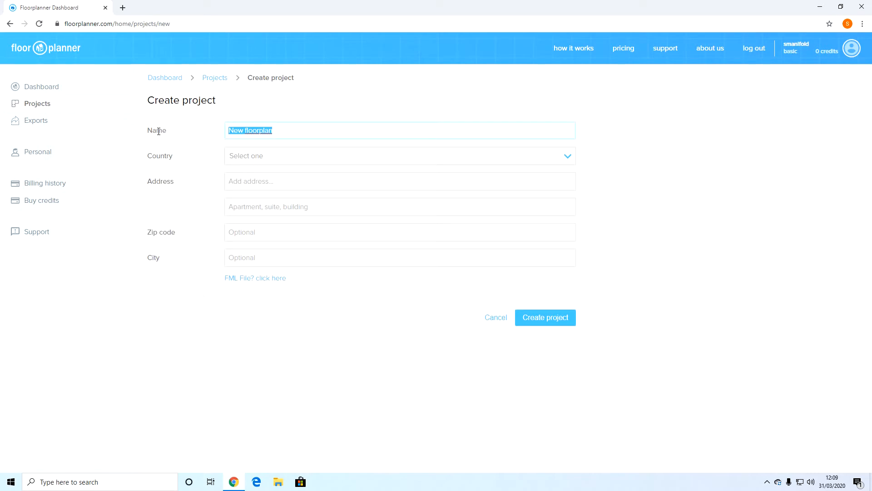
{"action": "type", "text": "Ground floor"}
{"action": "left_click", "coordinate": [562, 317]}
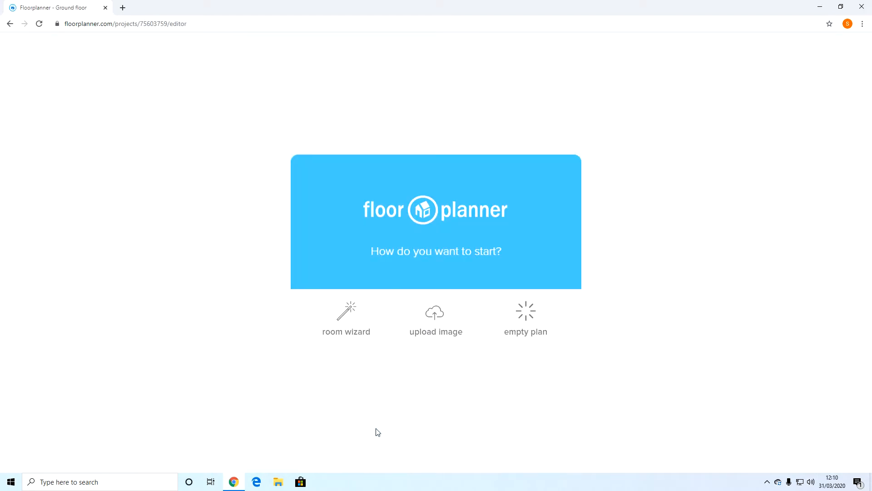
{"action": "left_click", "coordinate": [512, 322]}
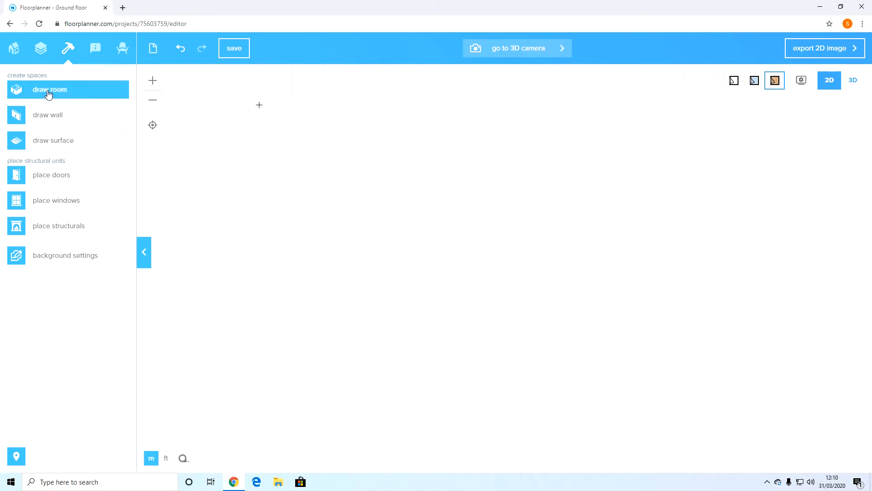
Draw a single horizontal wall about 2.65 m long starting at the plan's origin marker.
{"action": "left_click", "coordinate": [47, 123]}
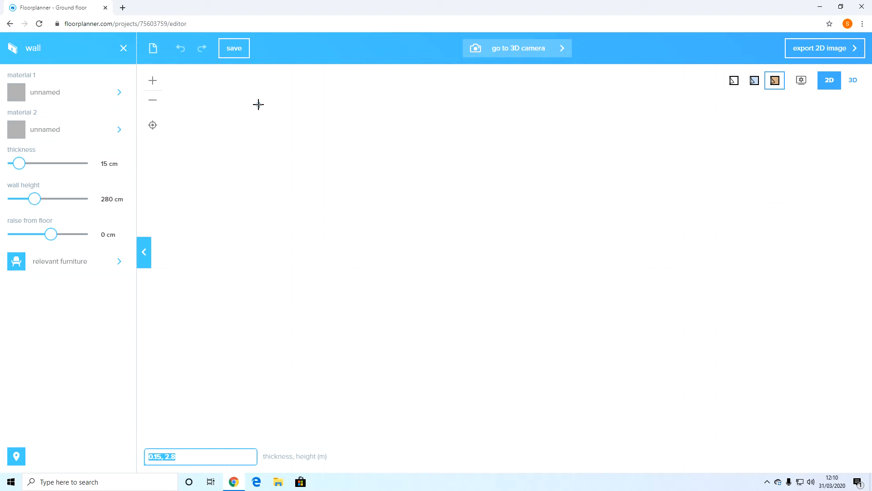
{"action": "left_click", "coordinate": [259, 105]}
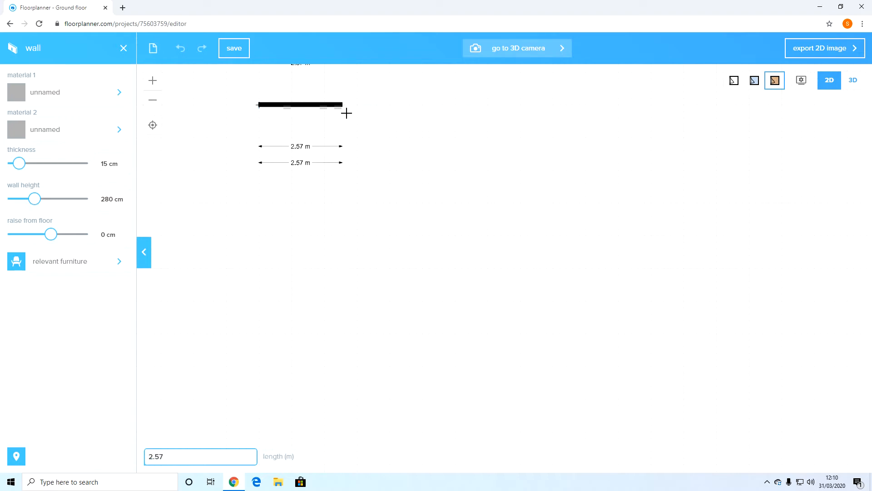
{"action": "left_click", "coordinate": [346, 113]}
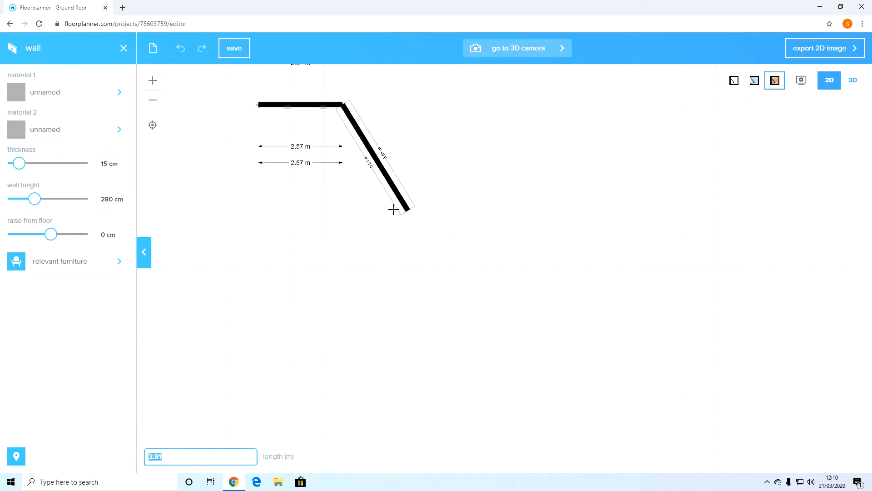
{"action": "double_click", "coordinate": [340, 105]}
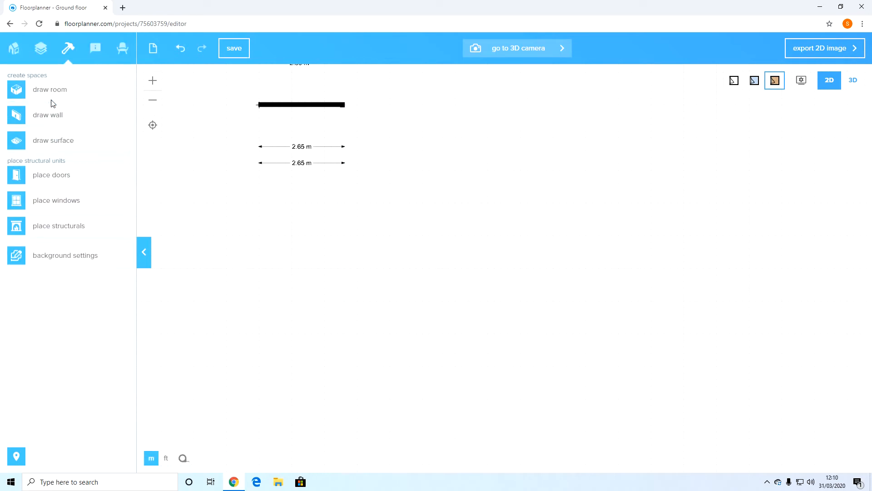
Draw a closed, irregular six-sided outline of connected angled walls below the single horizontal wall.
{"action": "left_click", "coordinate": [58, 114]}
{"action": "left_click", "coordinate": [343, 214]}
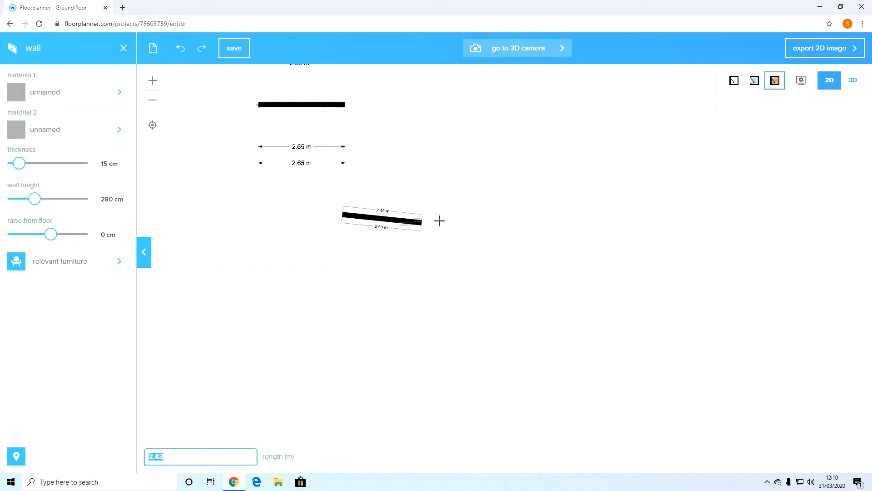
{"action": "left_click", "coordinate": [474, 173]}
{"action": "left_click", "coordinate": [577, 220]}
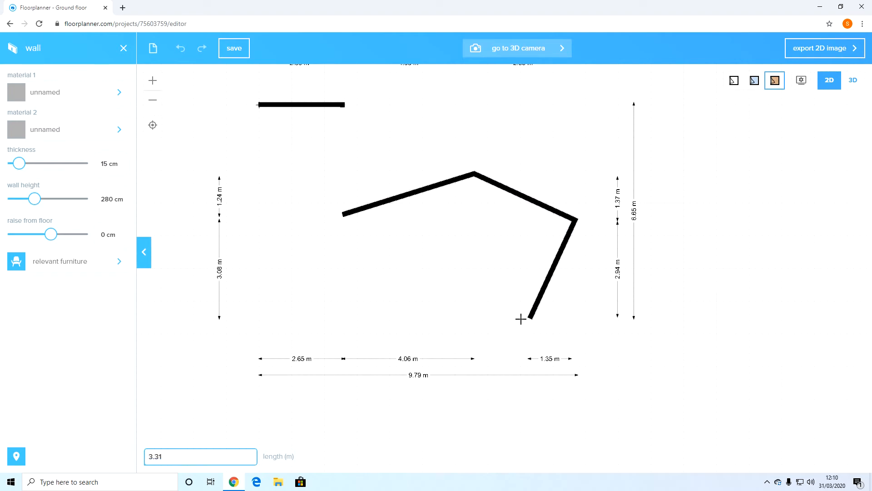
{"action": "left_click", "coordinate": [522, 319]}
{"action": "left_click", "coordinate": [384, 323]}
{"action": "left_click", "coordinate": [439, 258]}
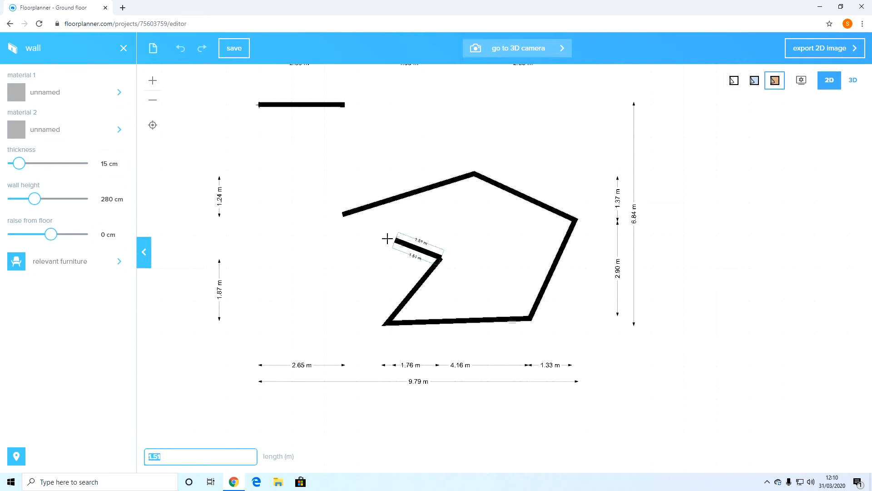
{"action": "left_click", "coordinate": [344, 216]}
{"action": "left_click", "coordinate": [342, 217]}
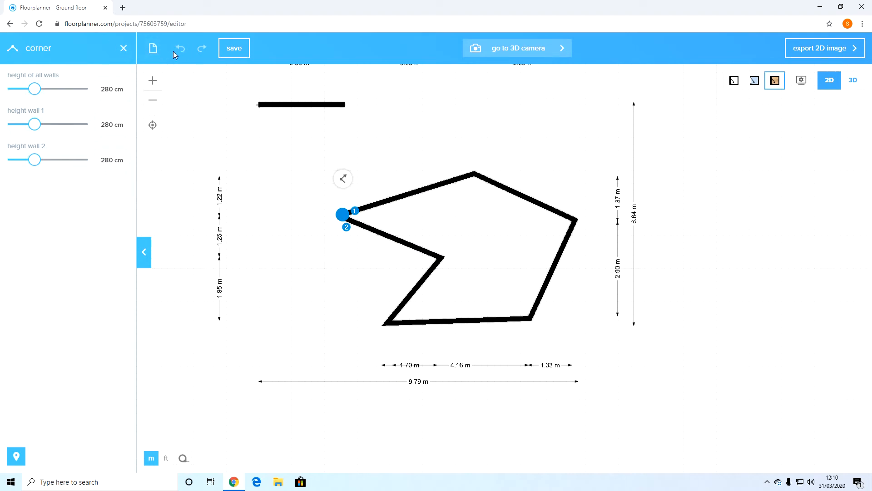
Close the corner settings and undo all the drawn walls, back to an empty plan.
{"action": "left_click", "coordinate": [123, 48]}
{"action": "left_click", "coordinate": [181, 49]}
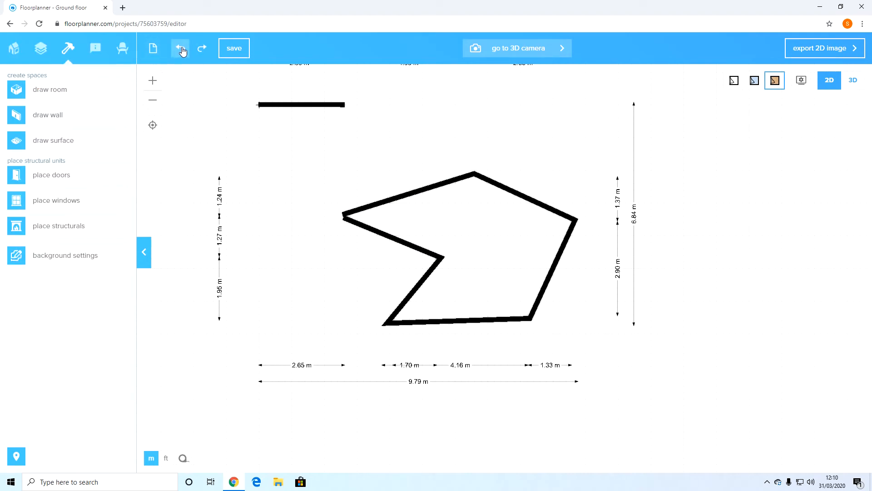
{"action": "left_click", "coordinate": [181, 48]}
{"action": "left_click", "coordinate": [181, 48]}
{"action": "left_click", "coordinate": [180, 49]}
{"action": "left_click", "coordinate": [181, 49]}
{"action": "left_click", "coordinate": [181, 49]}
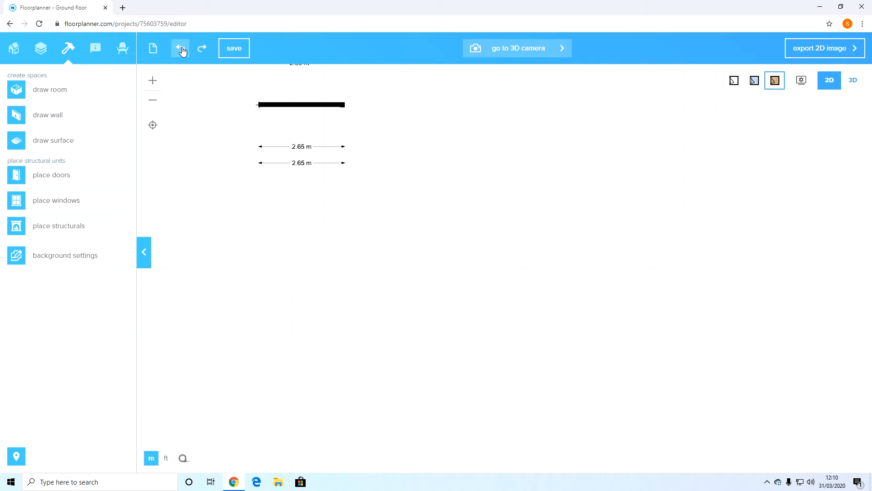
{"action": "left_click", "coordinate": [181, 49]}
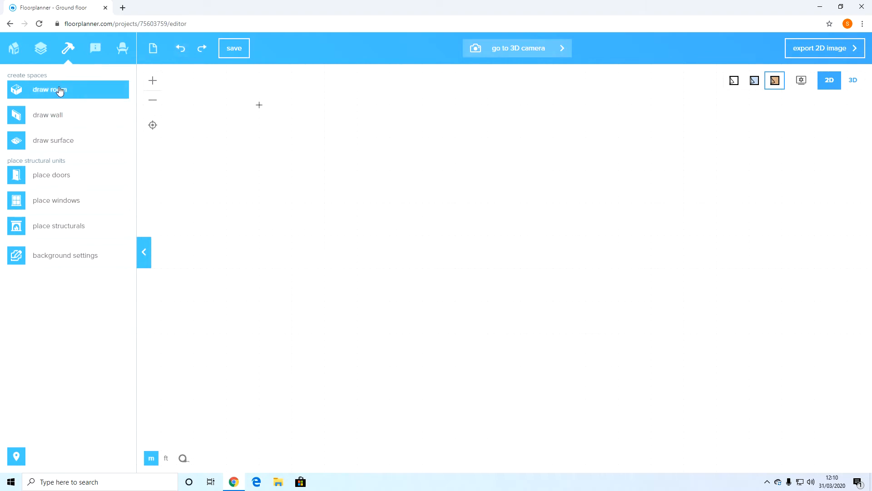
Draw connected walls from the origin marker: about 3 m right, 1.1 m down, 5 m right and 4.95 m down.
{"action": "left_click", "coordinate": [64, 116]}
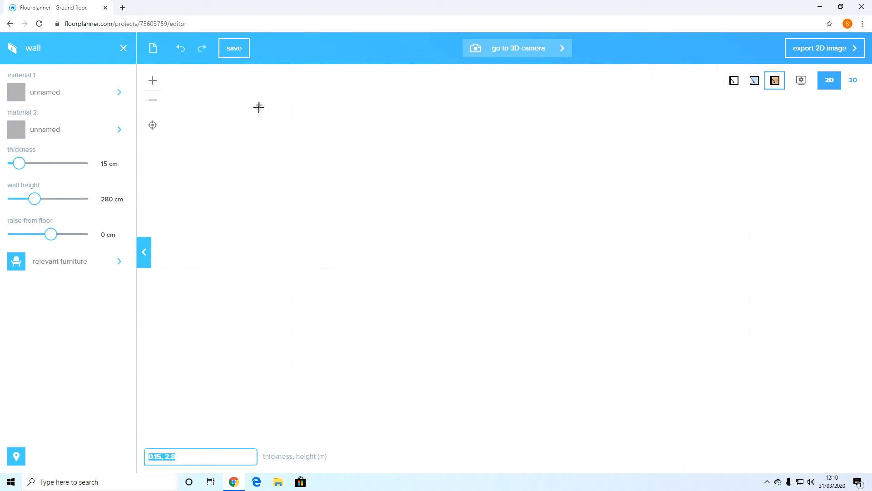
{"action": "left_click", "coordinate": [259, 106]}
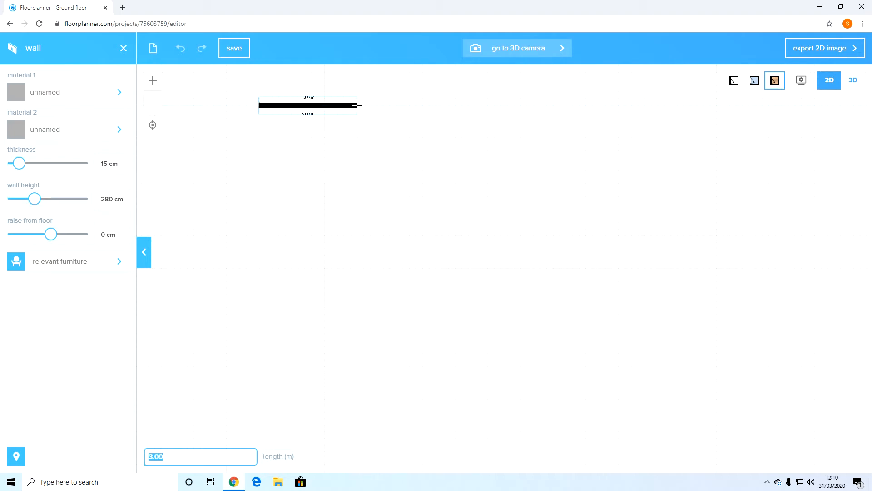
{"action": "left_click", "coordinate": [357, 105]}
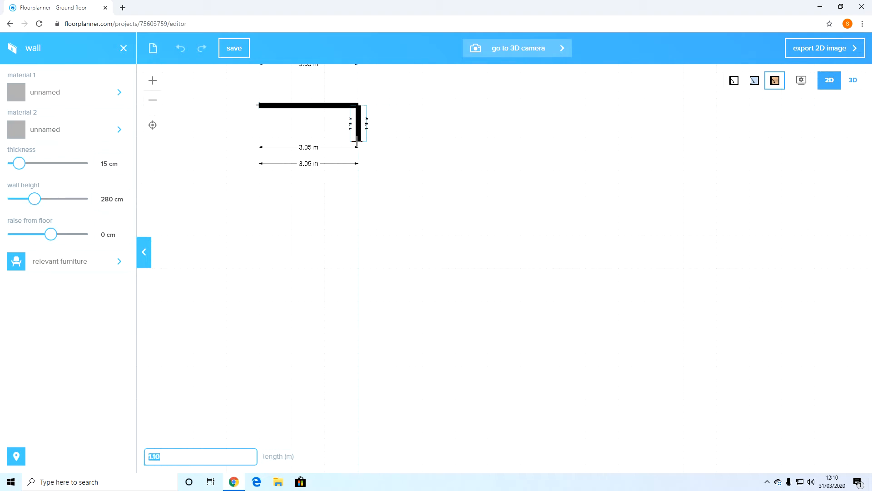
{"action": "left_click", "coordinate": [358, 139]}
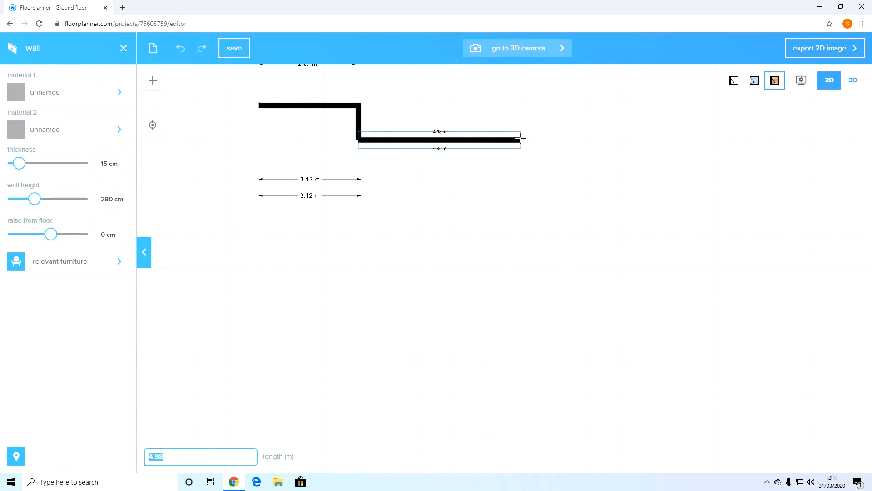
{"action": "left_click", "coordinate": [521, 140]}
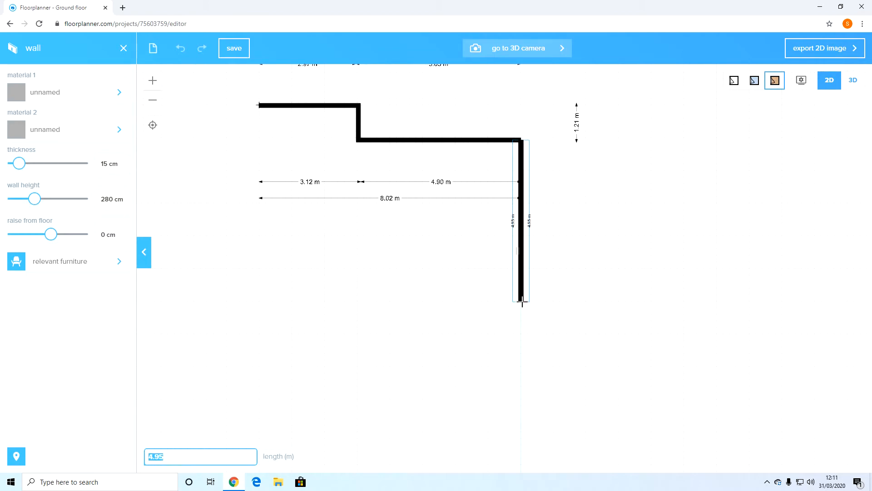
{"action": "left_click", "coordinate": [521, 300]}
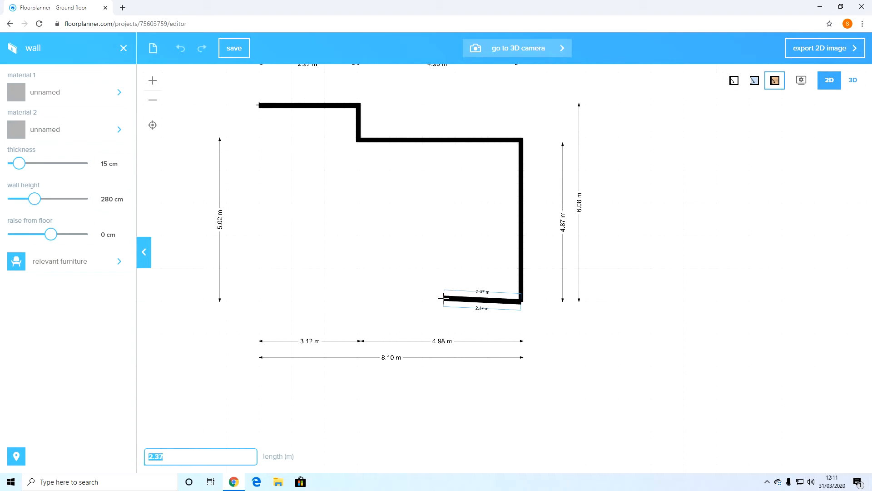
Continue the outline leftward along the lower edge, adding a rectangular projection about 1.8 m wide and 1 m deep.
{"action": "left_click", "coordinate": [446, 301]}
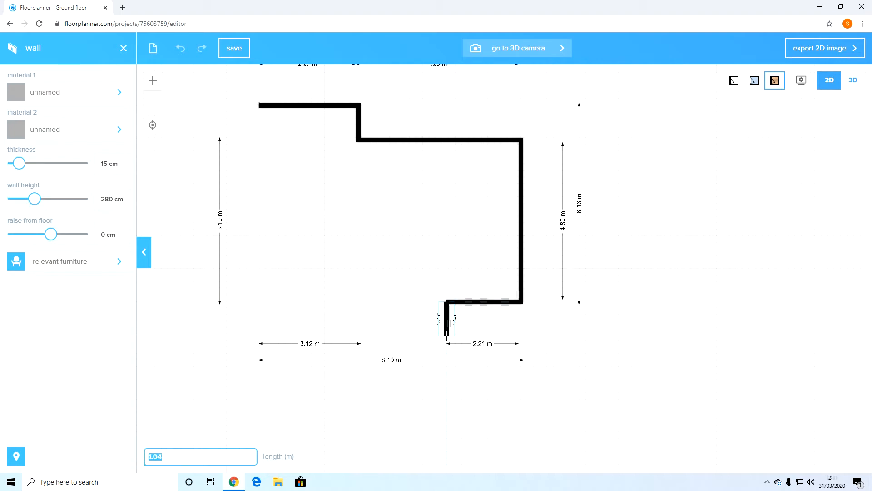
{"action": "left_click", "coordinate": [446, 335]}
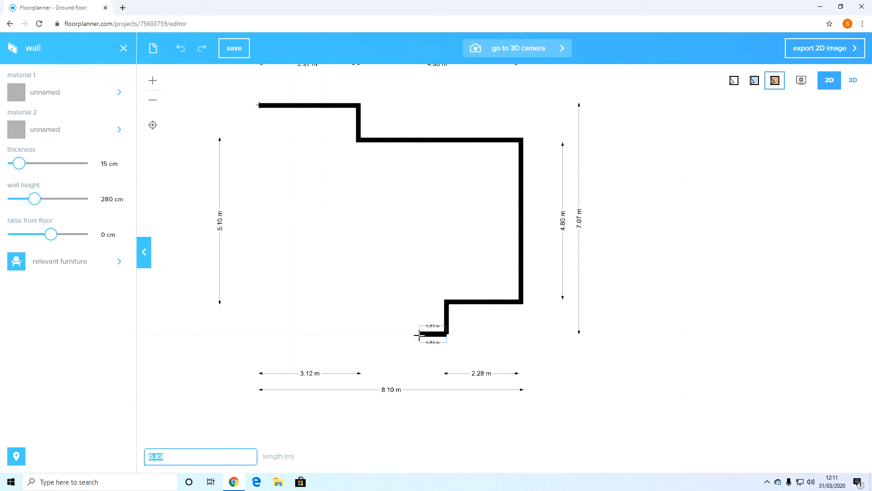
{"action": "left_click", "coordinate": [385, 335]}
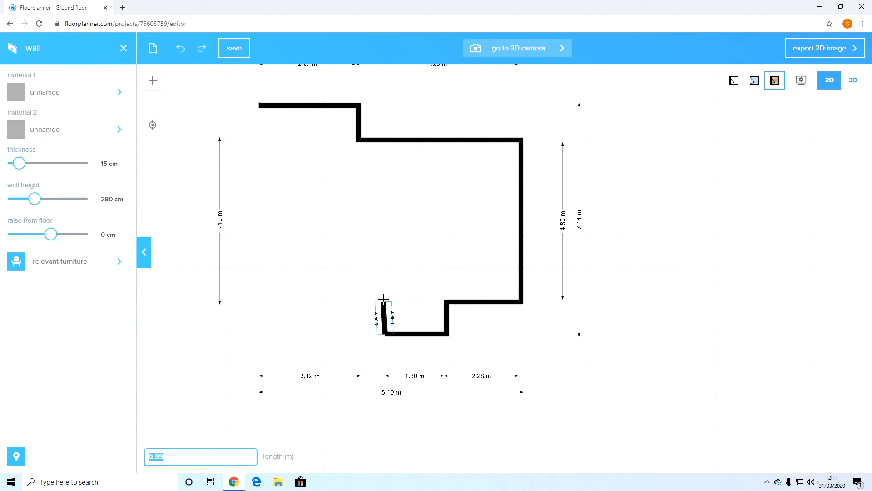
{"action": "left_click", "coordinate": [383, 300]}
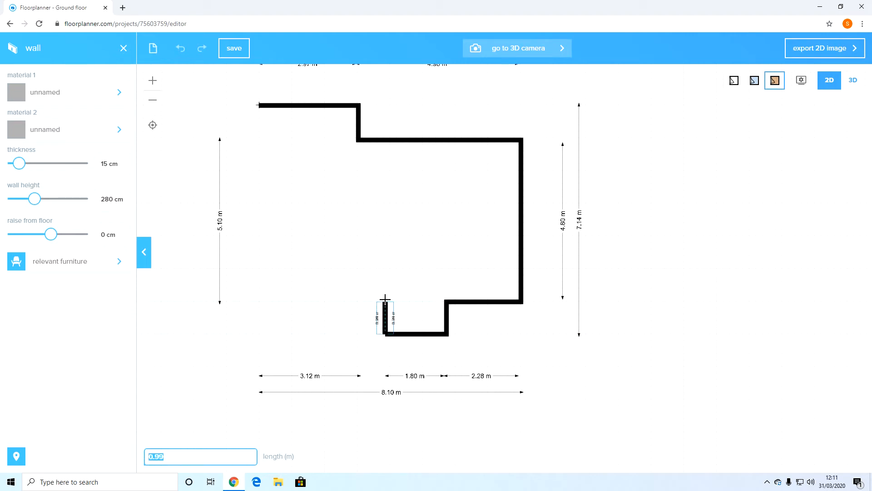
{"action": "left_click", "coordinate": [354, 299]}
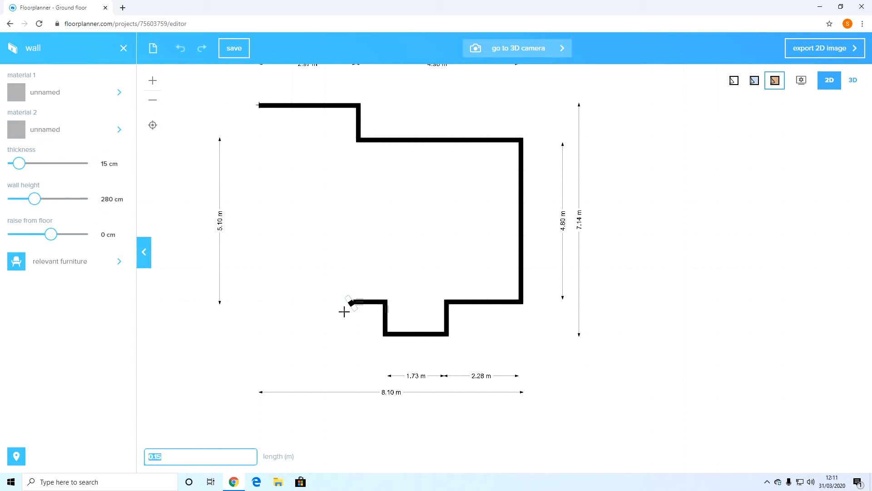
Draw an angled three-sided bay at the lower-left of the plan and close the outline with a vertical wall up to the origin.
{"action": "left_click", "coordinate": [324, 334]}
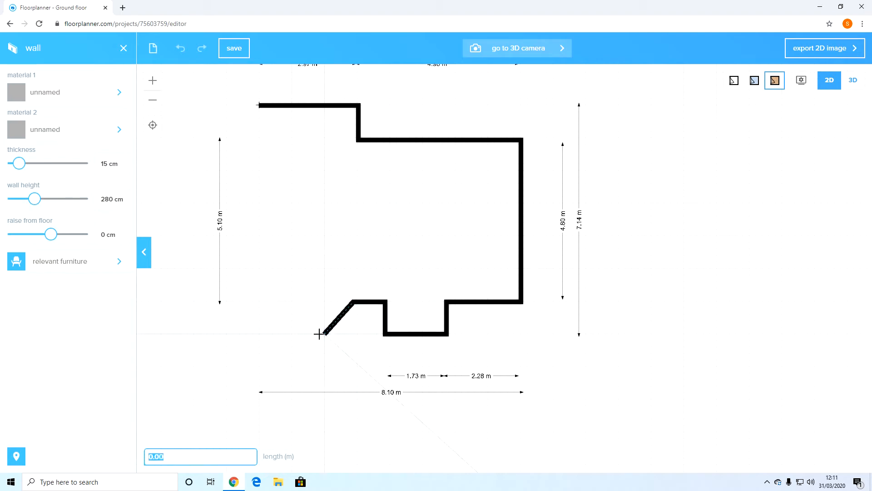
{"action": "left_click", "coordinate": [292, 334]}
{"action": "left_click", "coordinate": [260, 302]}
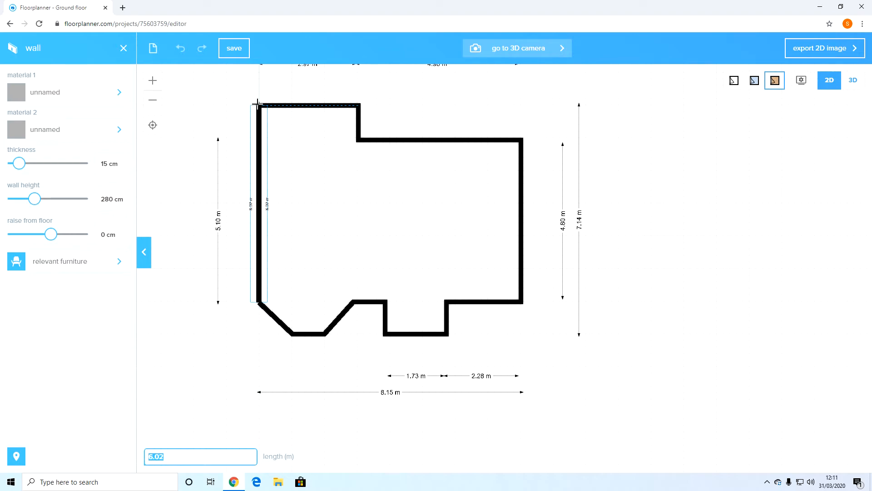
{"action": "left_click", "coordinate": [257, 104]}
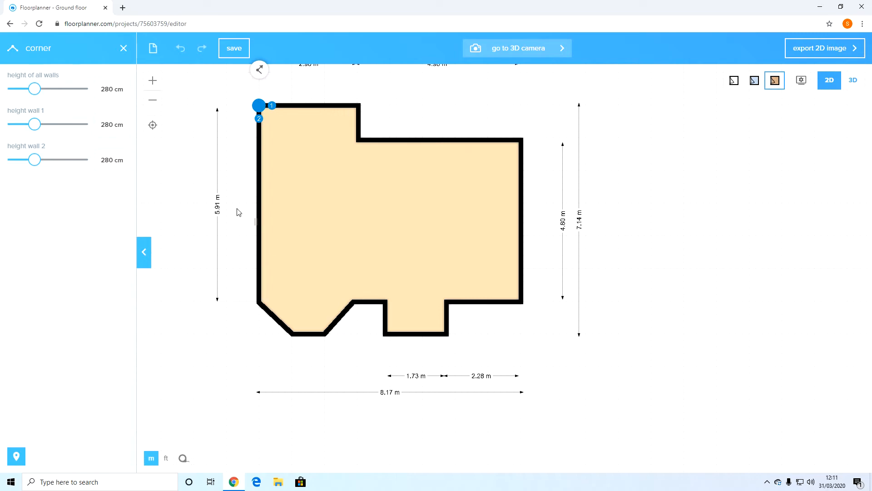
{"action": "left_click", "coordinate": [326, 161]}
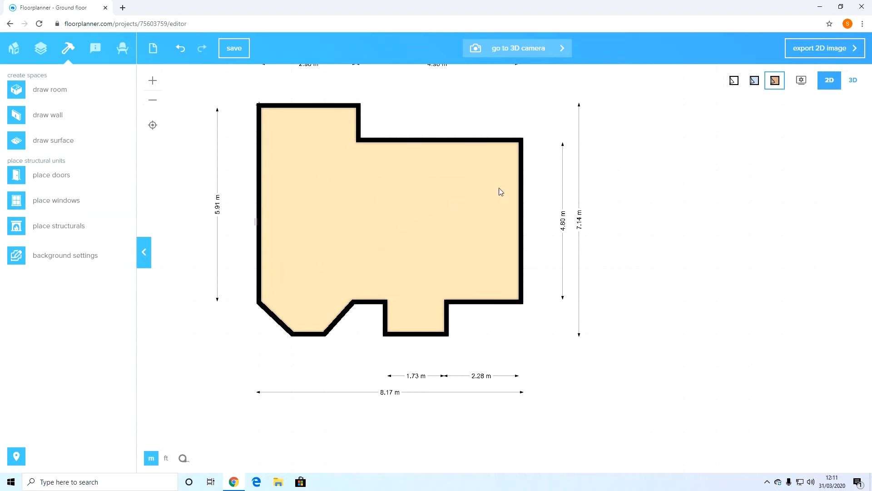
Draw a vertical dividing wall from the inner corner of the upper step straight down to the lower wall.
{"action": "left_click", "coordinate": [48, 115]}
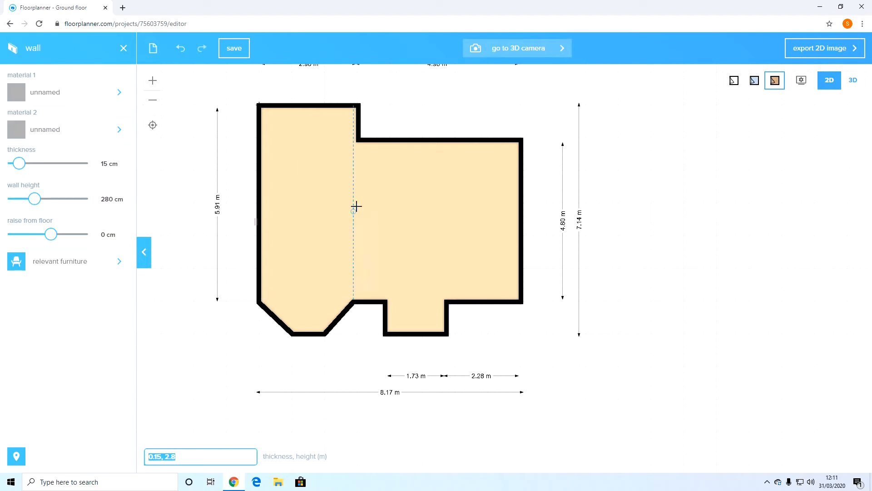
{"action": "left_click", "coordinate": [358, 143]}
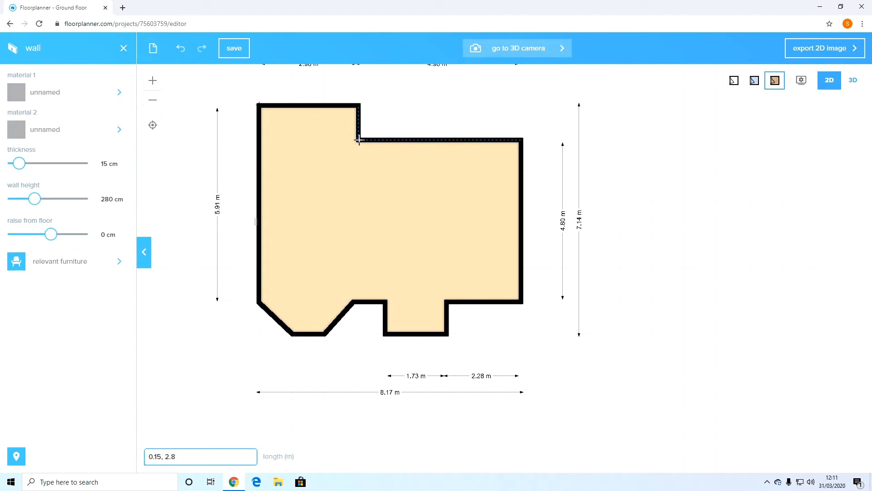
{"action": "left_click", "coordinate": [359, 301]}
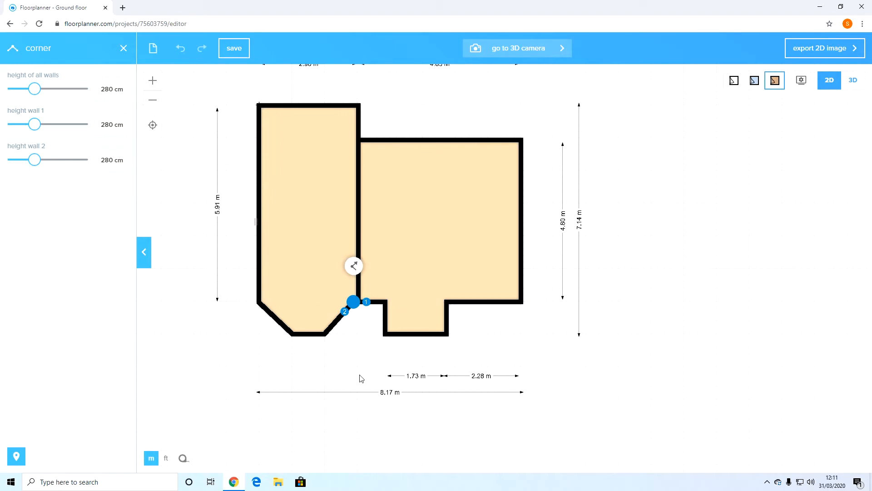
{"action": "left_click", "coordinate": [602, 326]}
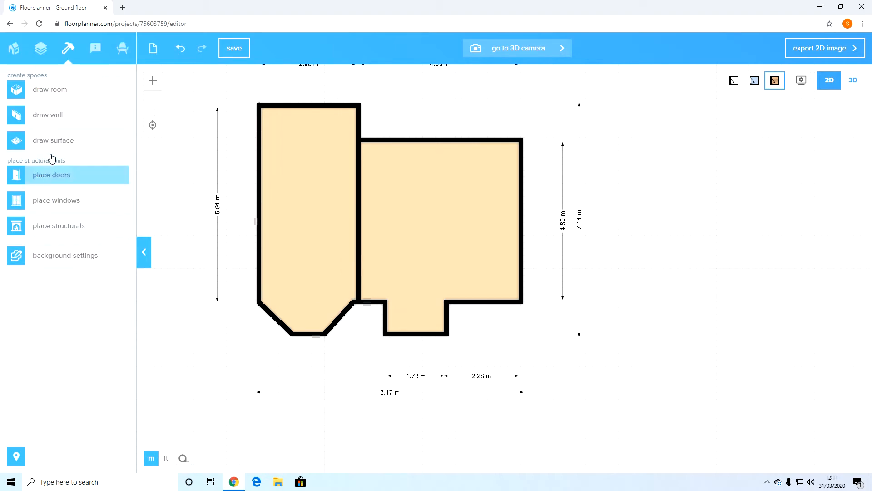
Draw a horizontal wall across the open top of the rectangular projection to separate it from the main space.
{"action": "left_click", "coordinate": [56, 116]}
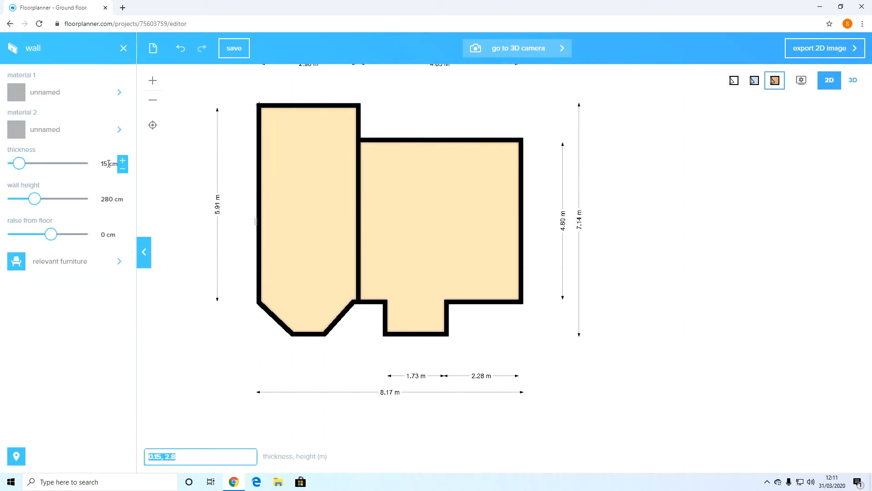
{"action": "left_click", "coordinate": [124, 49]}
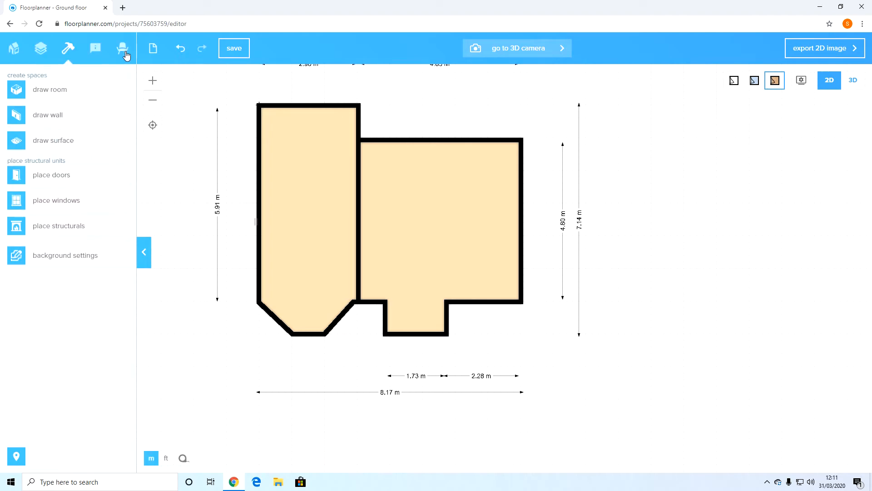
{"action": "left_click", "coordinate": [55, 116]}
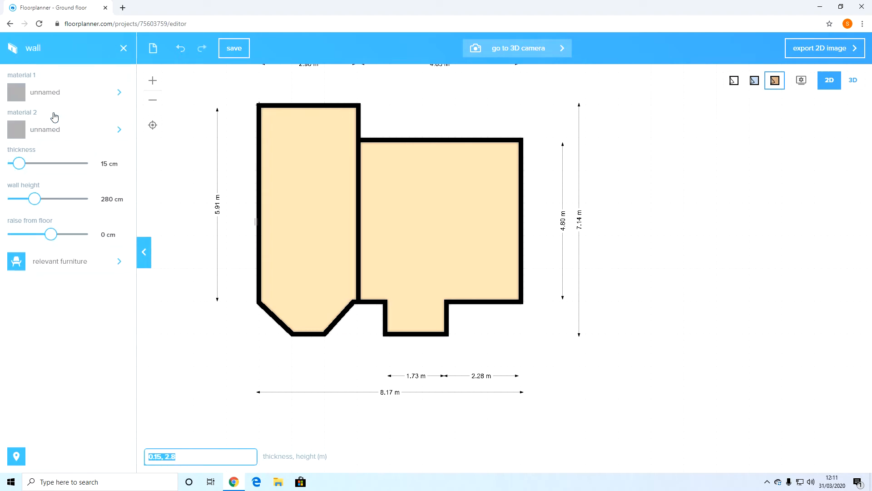
{"action": "left_click", "coordinate": [386, 301]}
{"action": "left_click", "coordinate": [448, 302]}
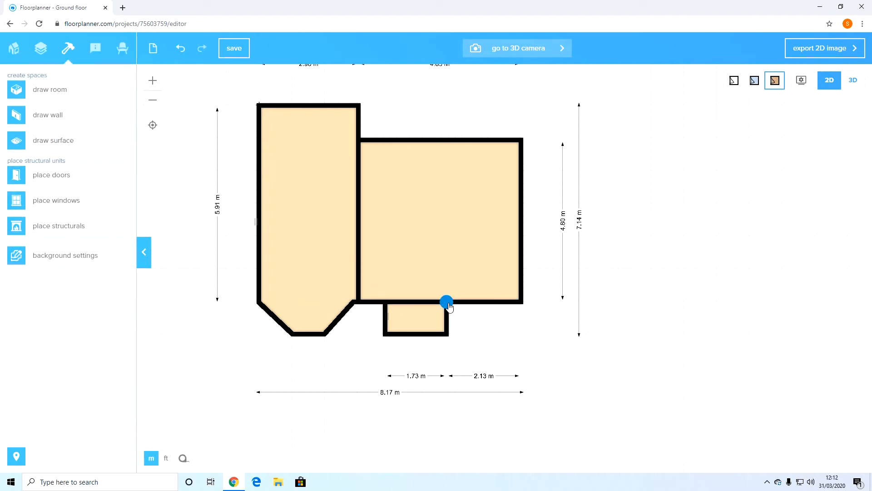
{"action": "left_click", "coordinate": [447, 302]}
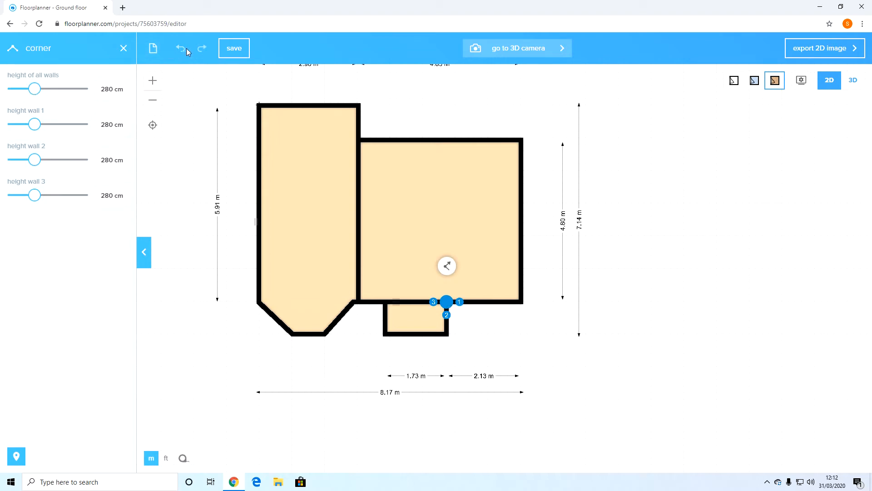
{"action": "left_click", "coordinate": [123, 48]}
Draw a horizontal wall across the large right-hand room, leaving a strip about 1.63 m deep below it.
{"action": "left_click", "coordinate": [63, 117]}
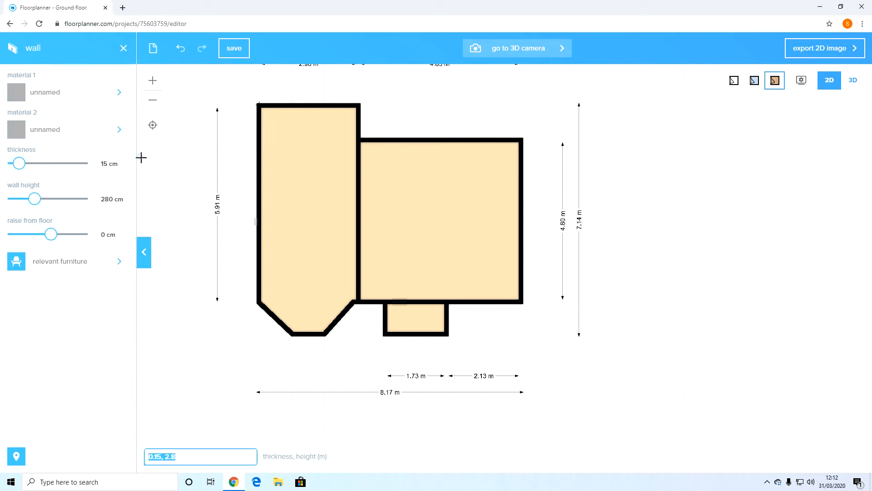
{"action": "left_click", "coordinate": [359, 244]}
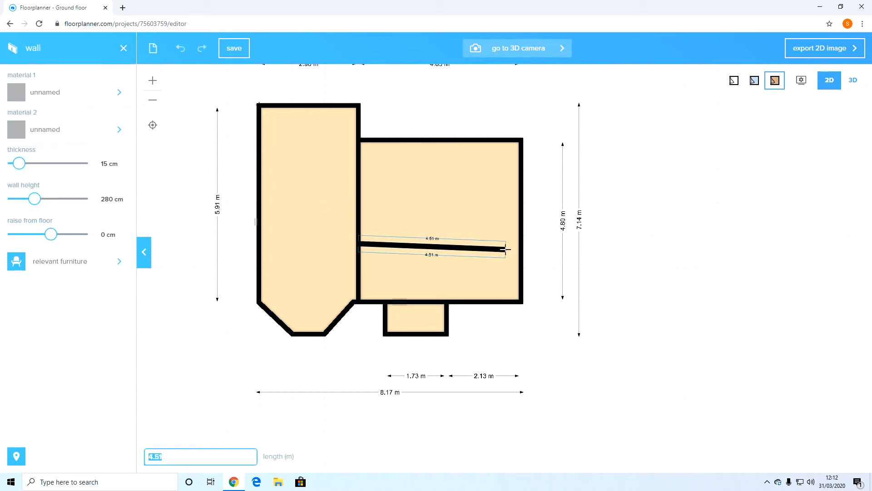
{"action": "left_click", "coordinate": [522, 244]}
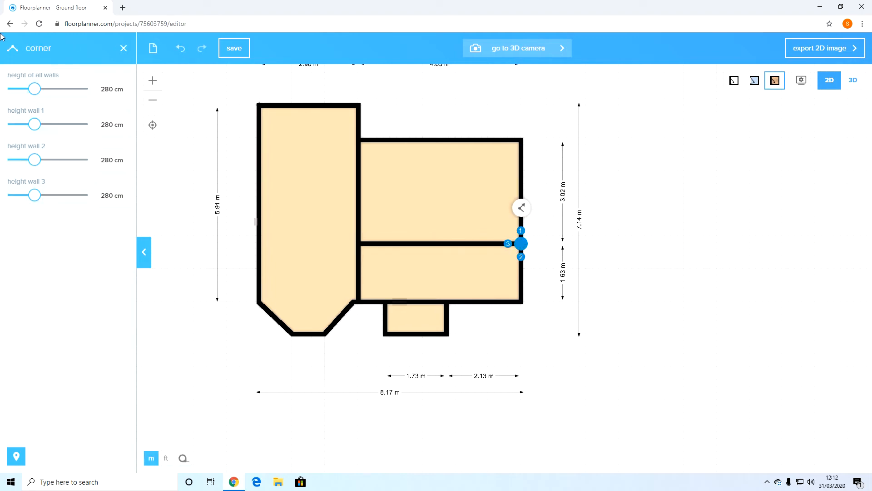
{"action": "left_click", "coordinate": [124, 48]}
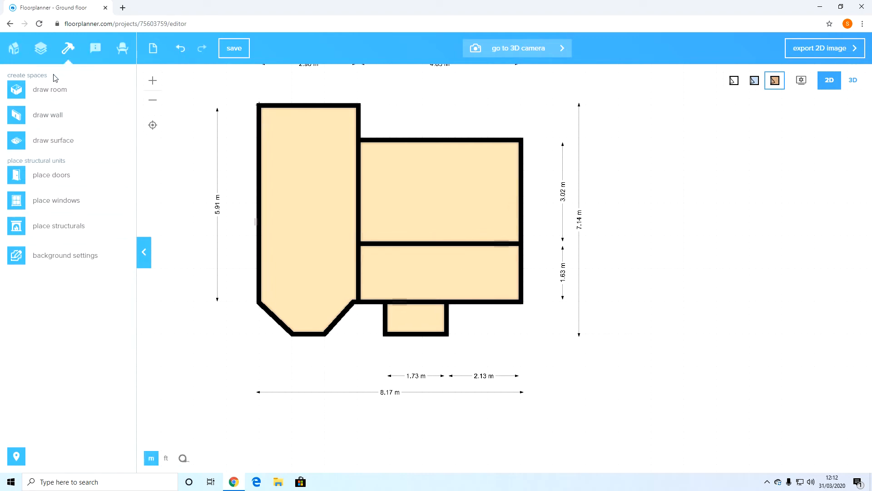
Draw a vertical wall about 1.78 m long that splits the lower strip, just right of the rectangular projection.
{"action": "left_click", "coordinate": [40, 115]}
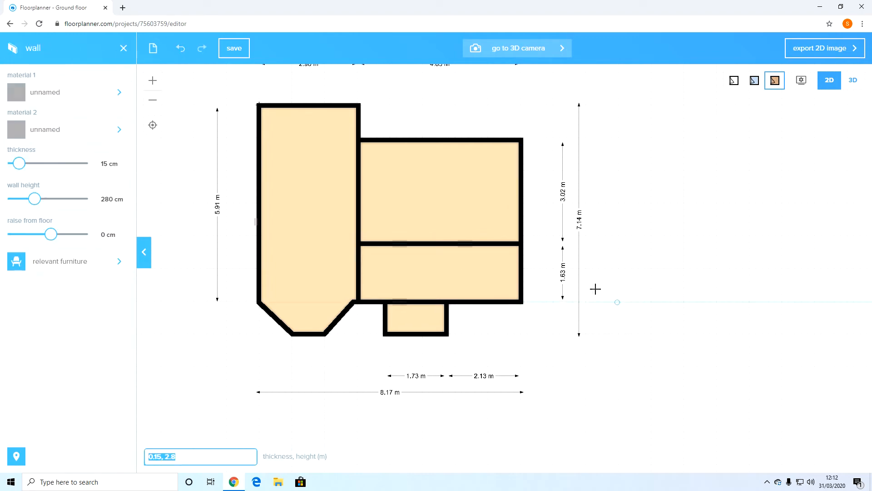
{"action": "left_click", "coordinate": [460, 244]}
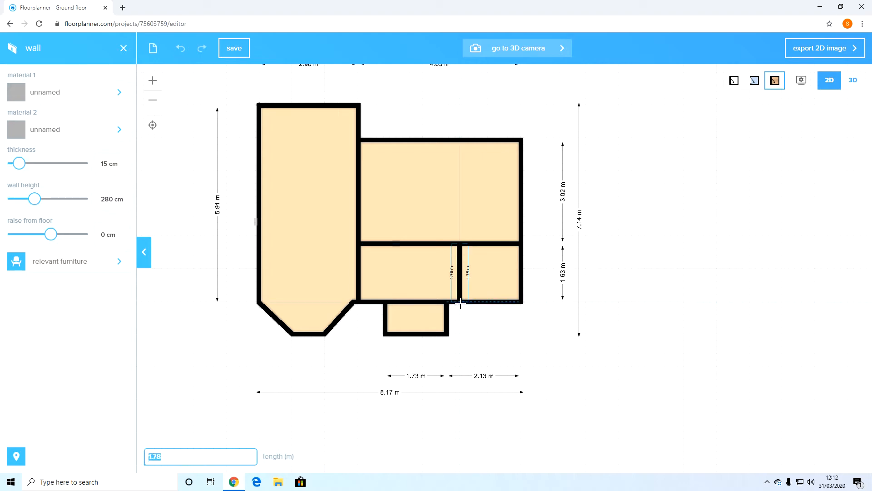
{"action": "left_click", "coordinate": [460, 302]}
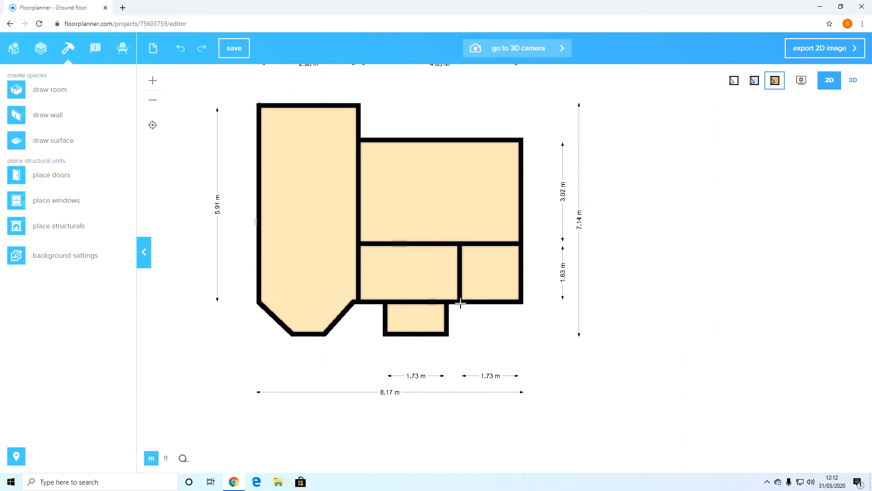
Assign the Living room type to the long bay room and to the room above the rectangular projection.
{"action": "left_click", "coordinate": [326, 204]}
{"action": "key", "text": "Escape"}
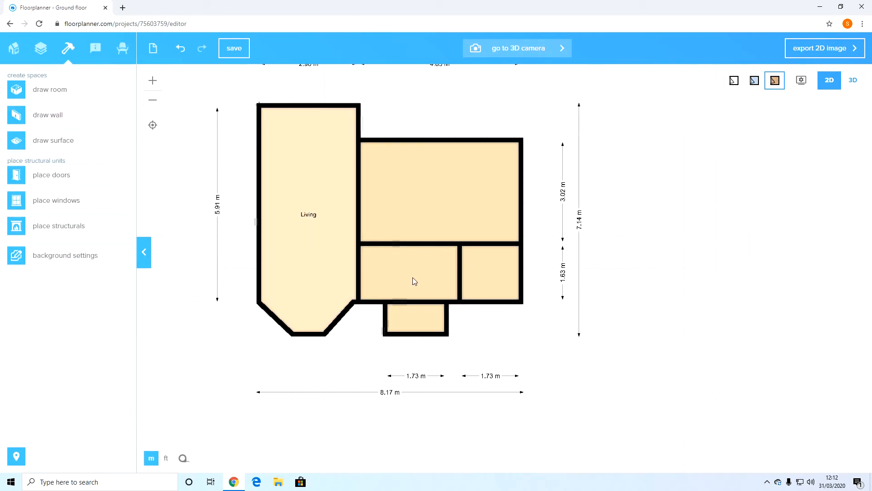
{"action": "left_click", "coordinate": [413, 278]}
{"action": "key", "text": "Escape"}
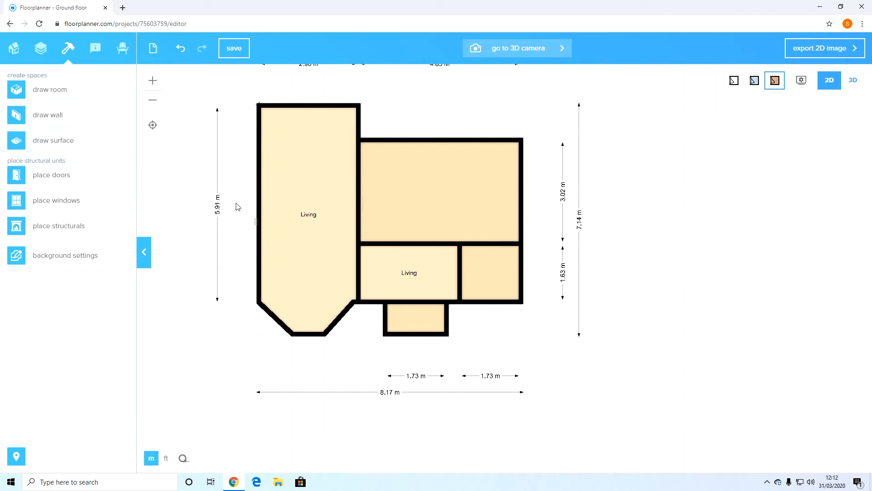
Remove the Living room type from the long bay room and from the room above the rectangular projection.
{"action": "left_click", "coordinate": [308, 217]}
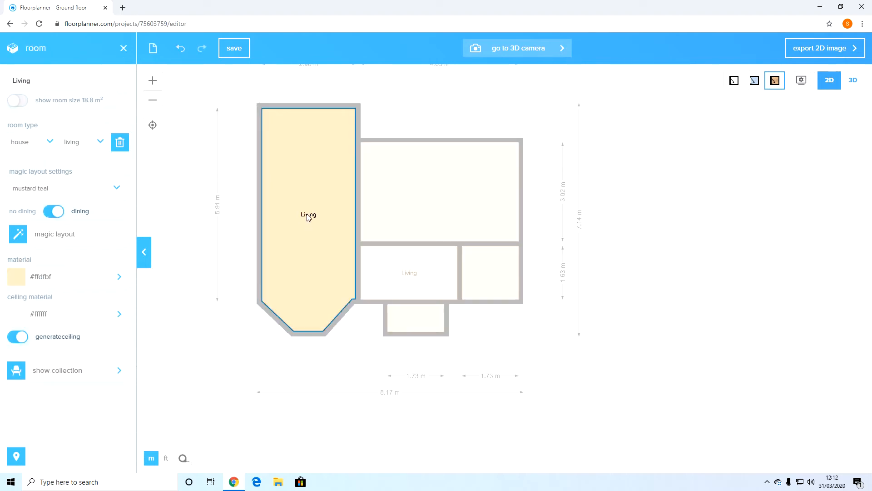
{"action": "left_click", "coordinate": [119, 142]}
{"action": "left_click", "coordinate": [408, 279]}
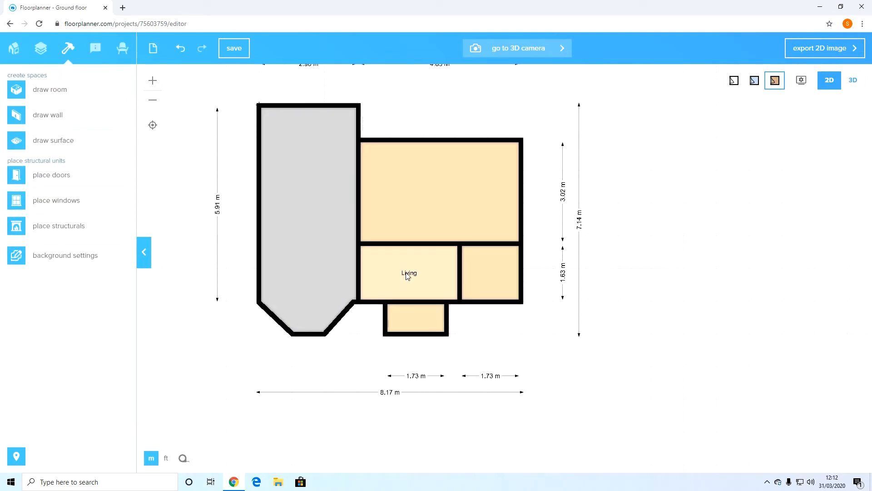
{"action": "left_click", "coordinate": [408, 275]}
{"action": "left_click", "coordinate": [120, 142]}
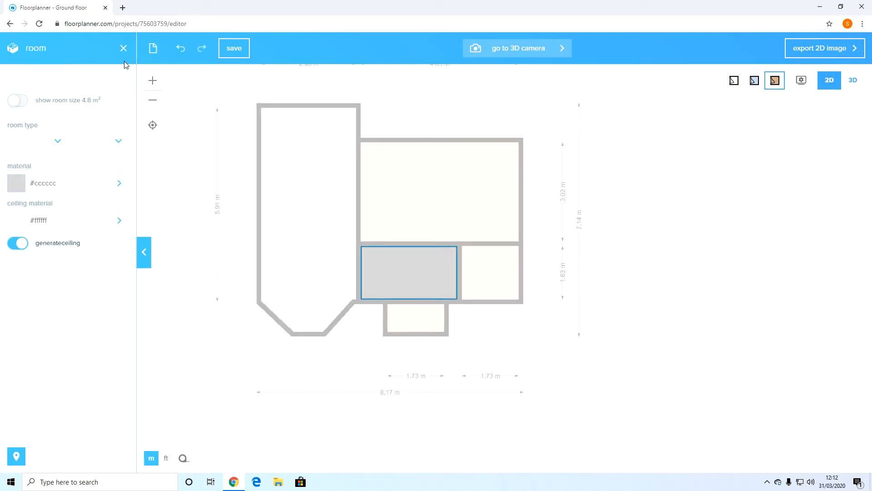
{"action": "left_click", "coordinate": [124, 48]}
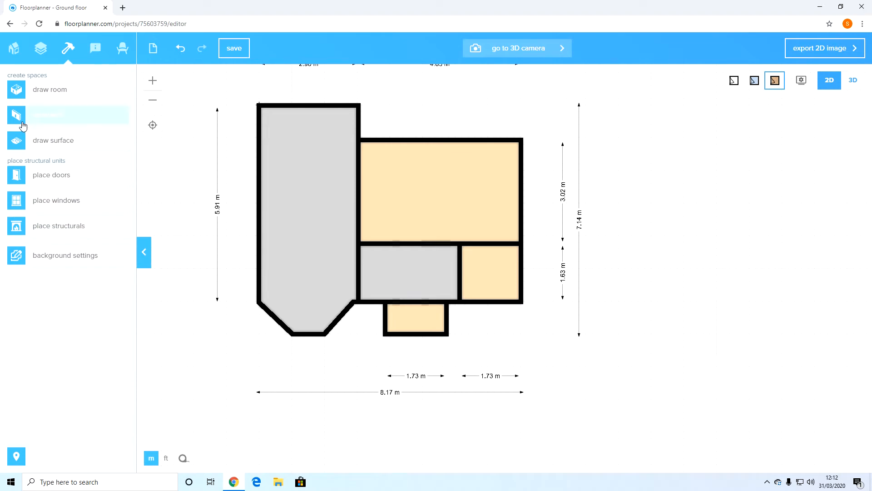
Draw a surface named "kitchen", about 4.83 m by 3.02 m, over the large upper-right room, tracing its inner corners.
{"action": "left_click", "coordinate": [43, 141]}
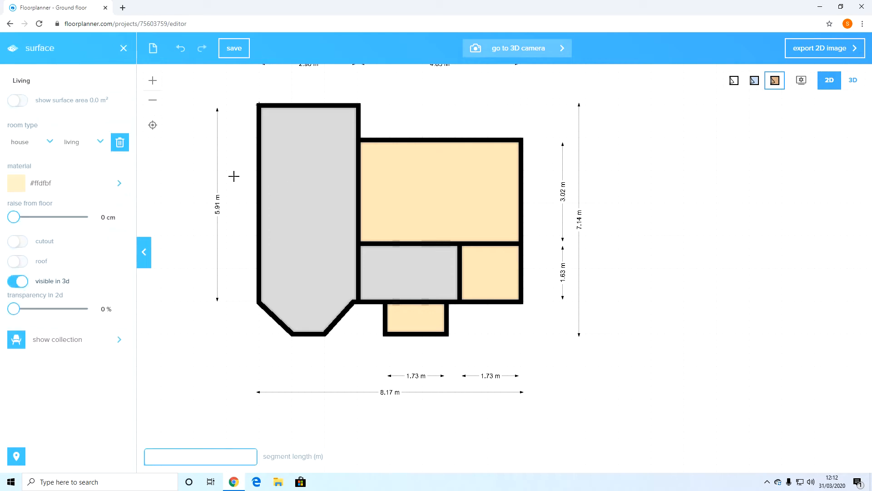
{"action": "double_click", "coordinate": [30, 82]}
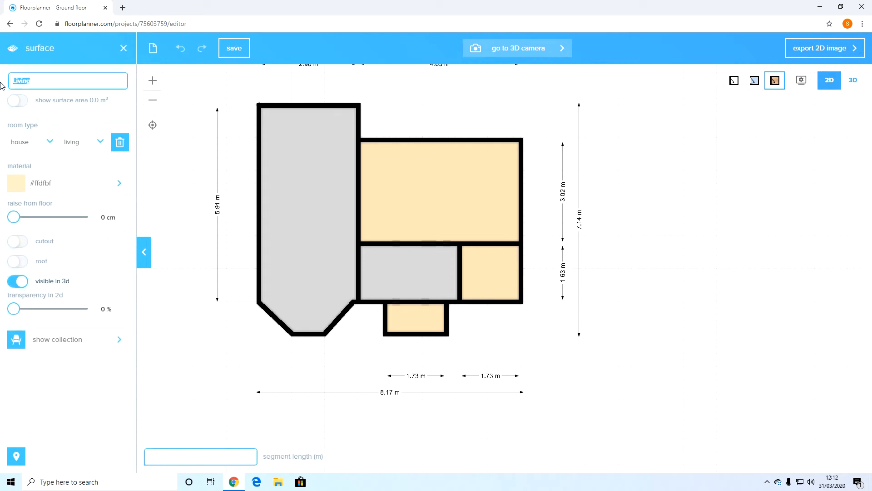
{"action": "type", "text": "kitchen"}
{"action": "left_click", "coordinate": [359, 141]}
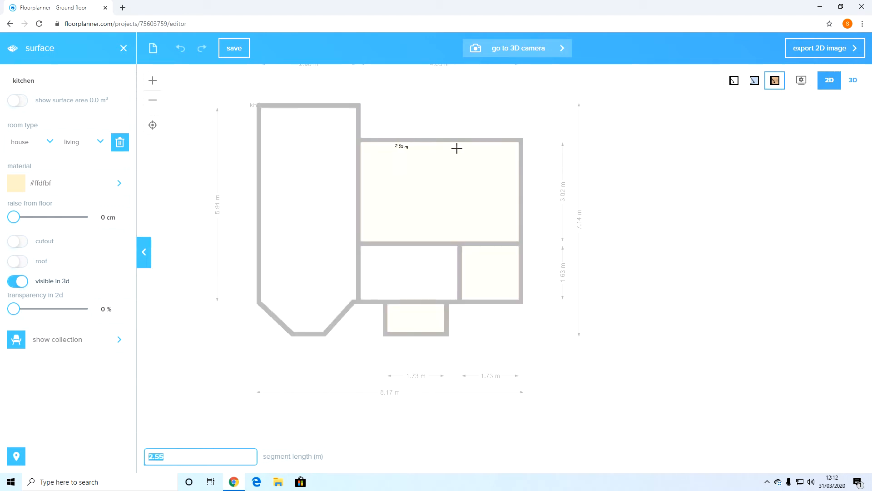
{"action": "left_click", "coordinate": [518, 143]}
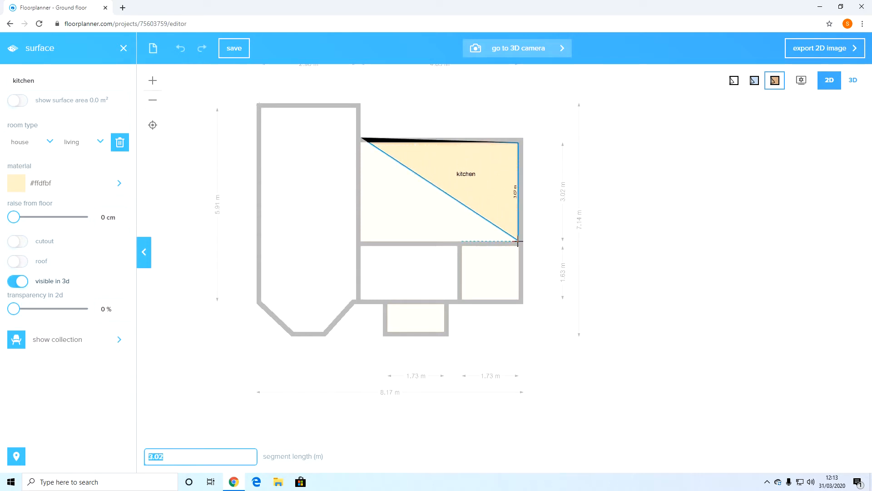
{"action": "left_click", "coordinate": [518, 241]}
{"action": "left_click", "coordinate": [361, 241]}
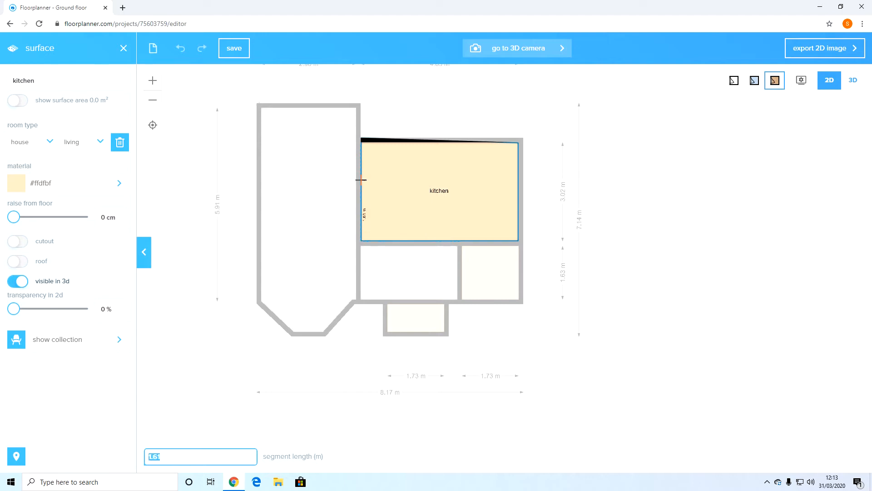
{"action": "left_click", "coordinate": [359, 141]}
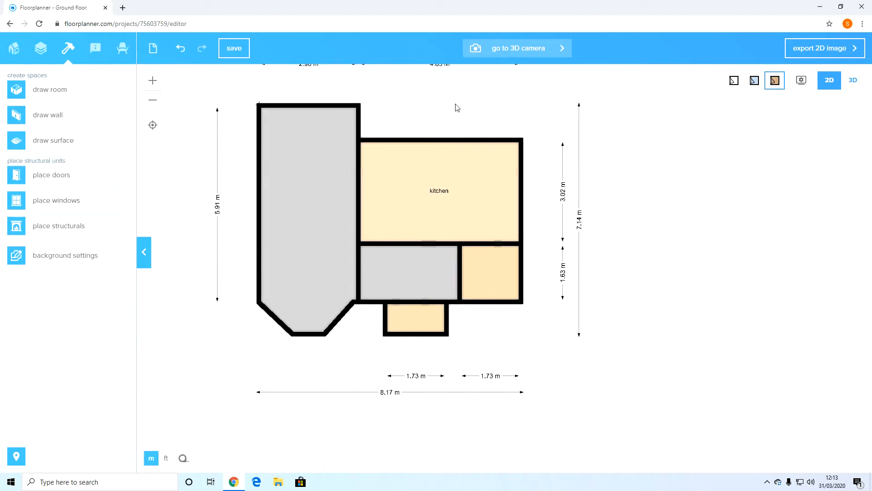
Apply the white tile material with small black diamond insets to the kitchen surface.
{"action": "left_click", "coordinate": [466, 182]}
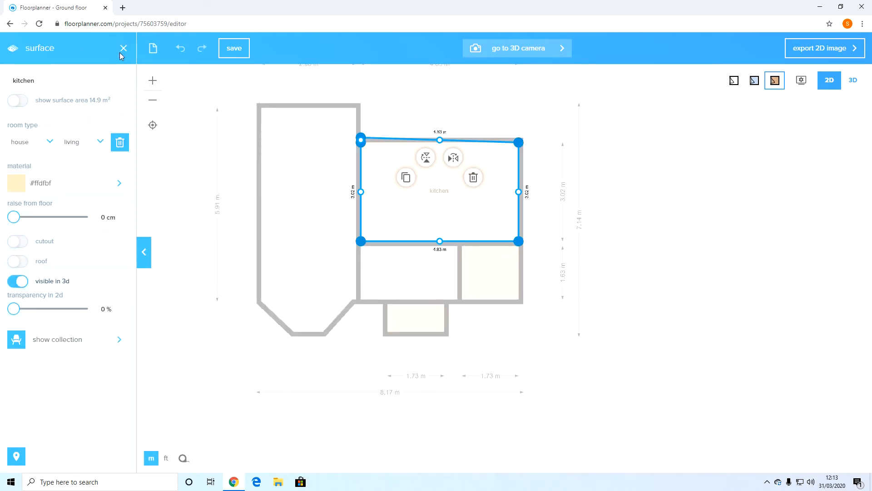
{"action": "left_click", "coordinate": [768, 214]}
{"action": "left_click", "coordinate": [473, 206]}
{"action": "left_click", "coordinate": [88, 184]}
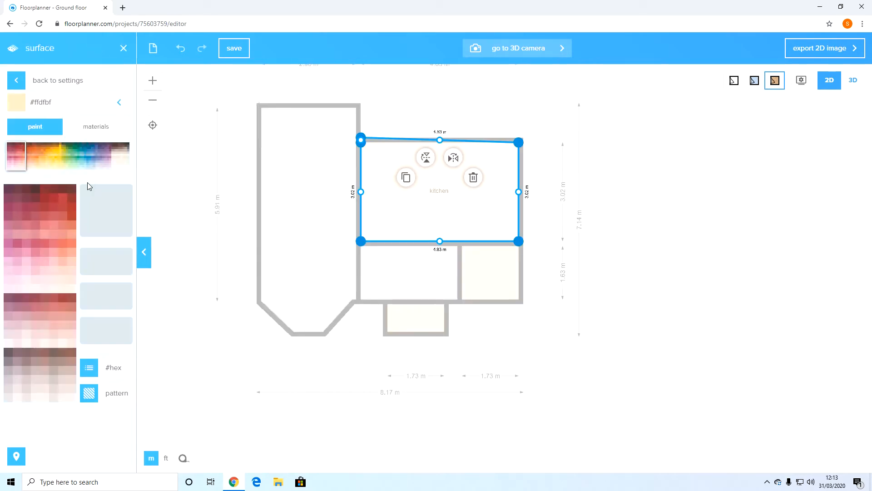
{"action": "left_click", "coordinate": [78, 127]}
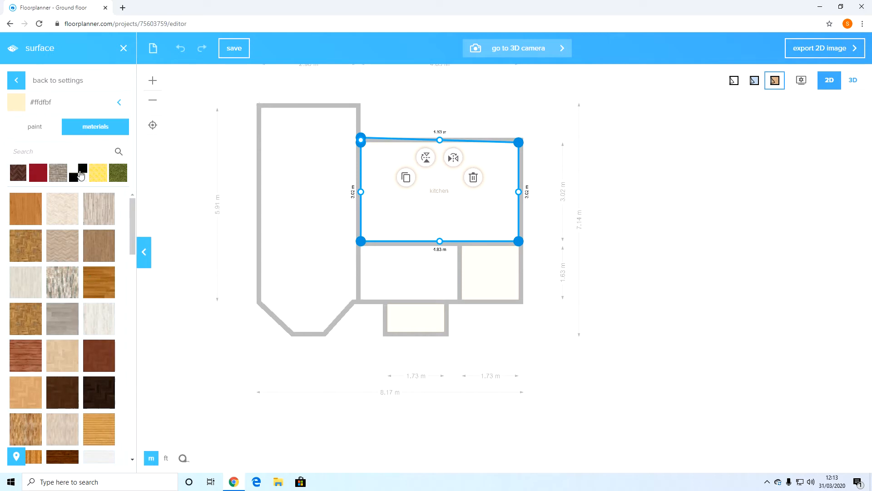
{"action": "left_click", "coordinate": [74, 174]}
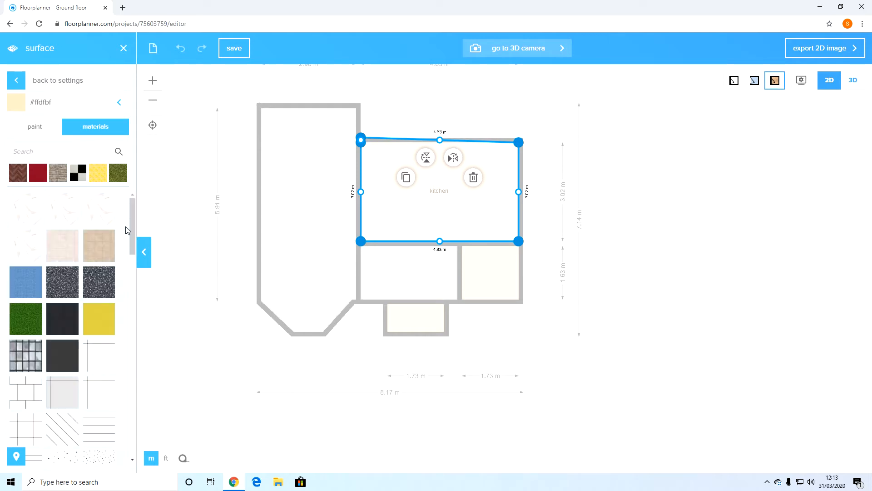
{"action": "left_click_drag", "start_coordinate": [135, 225], "coordinate": [121, 474]}
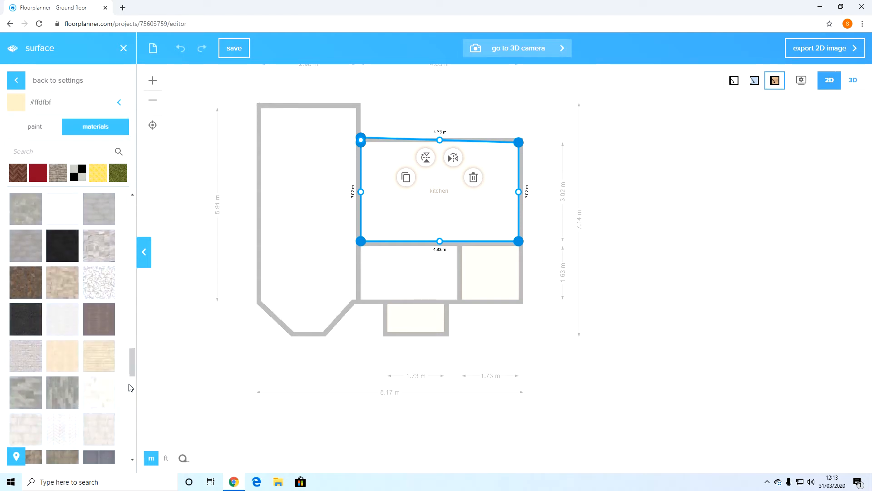
{"action": "scroll", "coordinate": [134, 389], "scroll_direction": "down", "scroll_amount": 3}
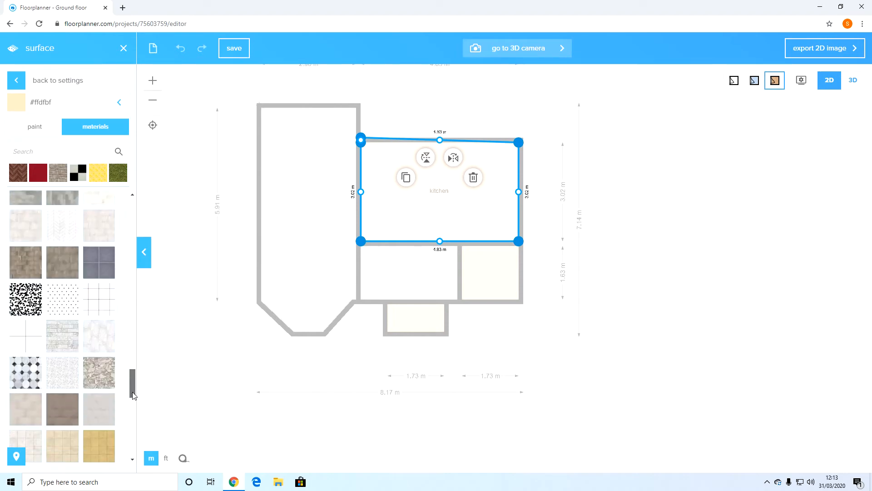
{"action": "left_click", "coordinate": [18, 372]}
{"action": "left_click", "coordinate": [622, 229]}
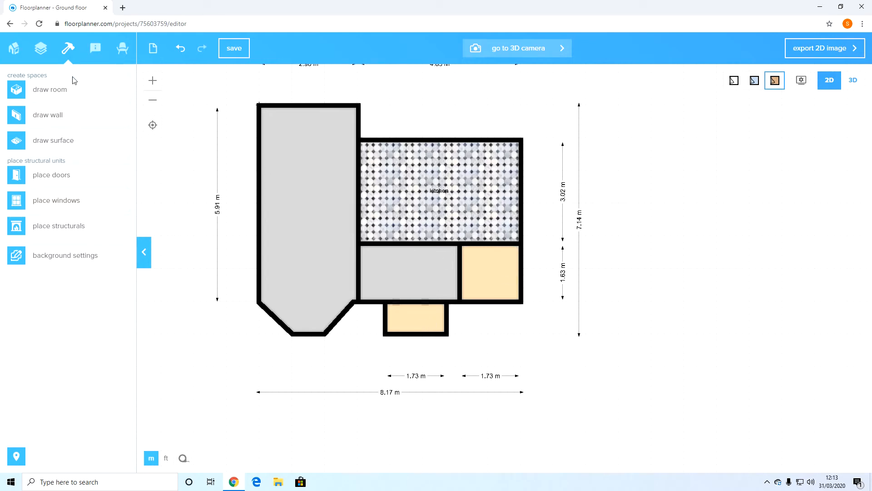
Draw a surface named "toilet", about 1.73 m by 1.63 m, over the small room below the kitchen's right end.
{"action": "left_click", "coordinate": [72, 140]}
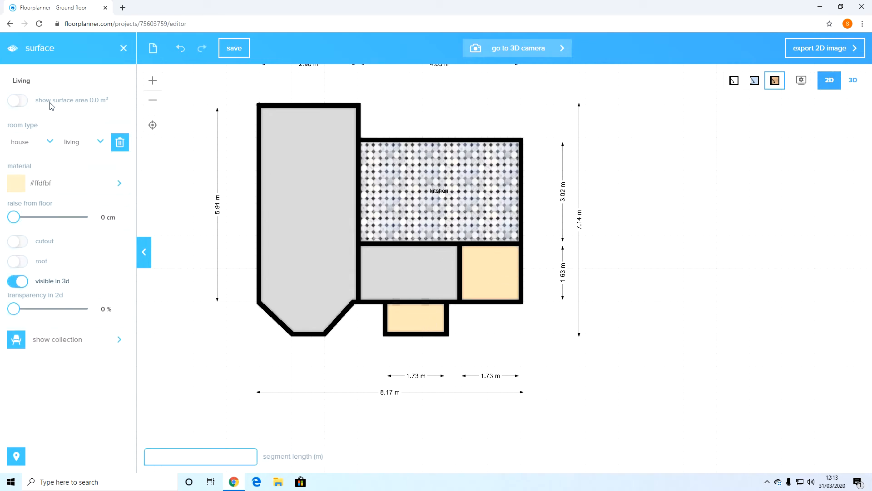
{"action": "left_click", "coordinate": [53, 85]}
{"action": "type", "text": "toilet"}
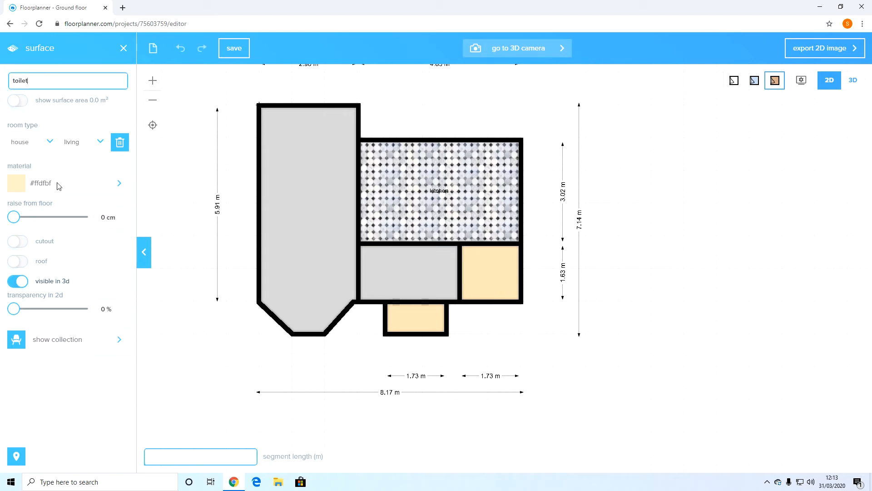
{"action": "left_click", "coordinate": [461, 245]}
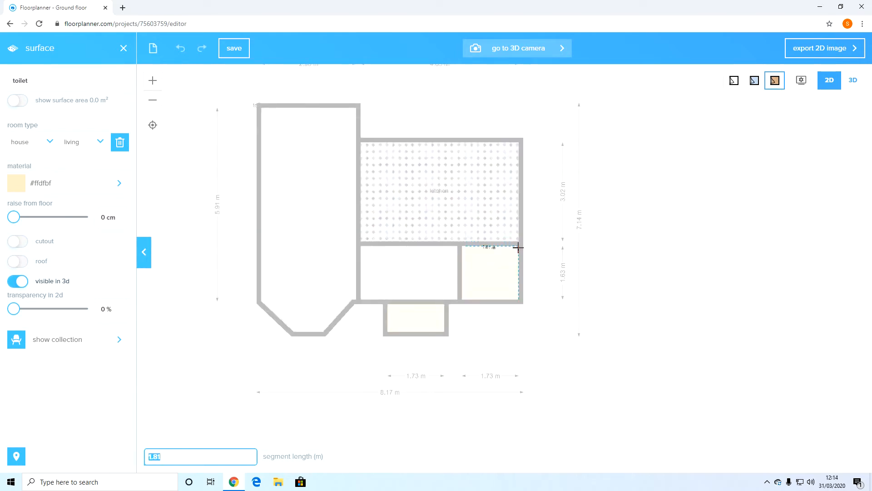
{"action": "left_click", "coordinate": [518, 245]}
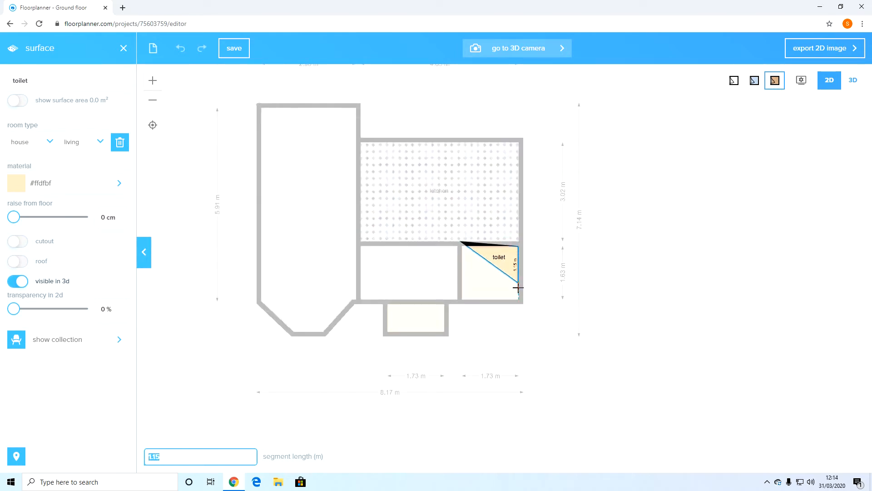
{"action": "left_click", "coordinate": [518, 300]}
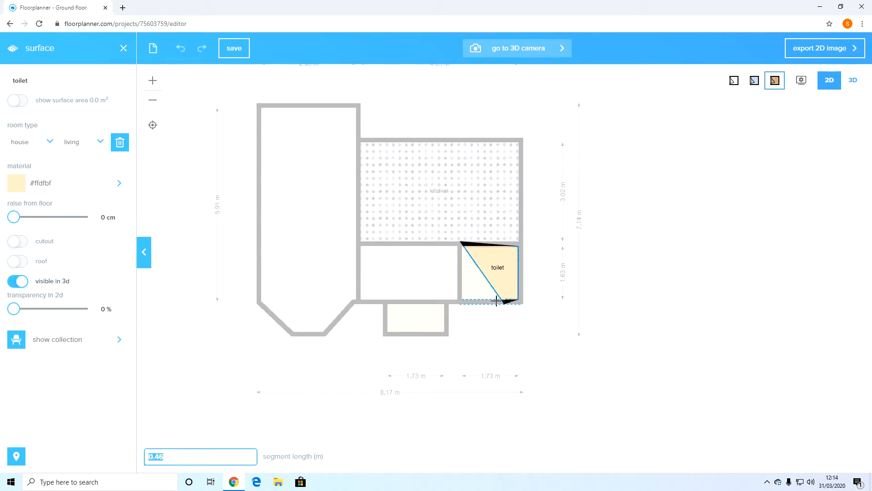
{"action": "left_click", "coordinate": [460, 299]}
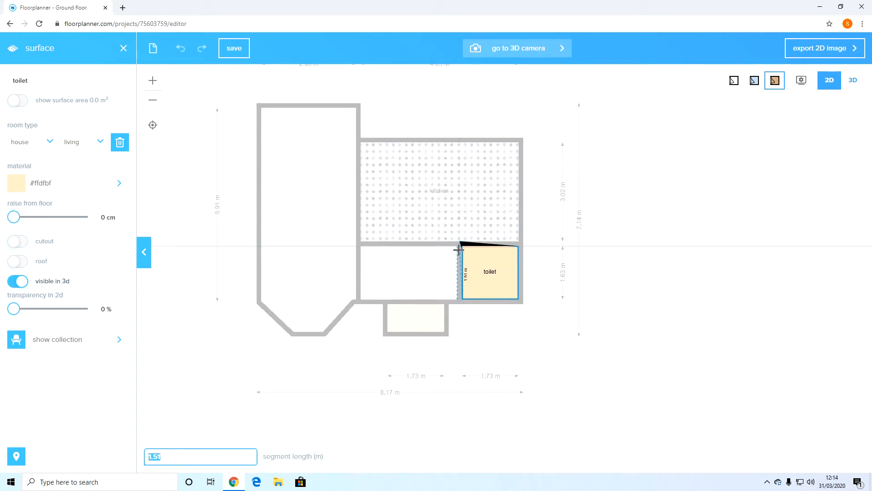
{"action": "left_click", "coordinate": [461, 244]}
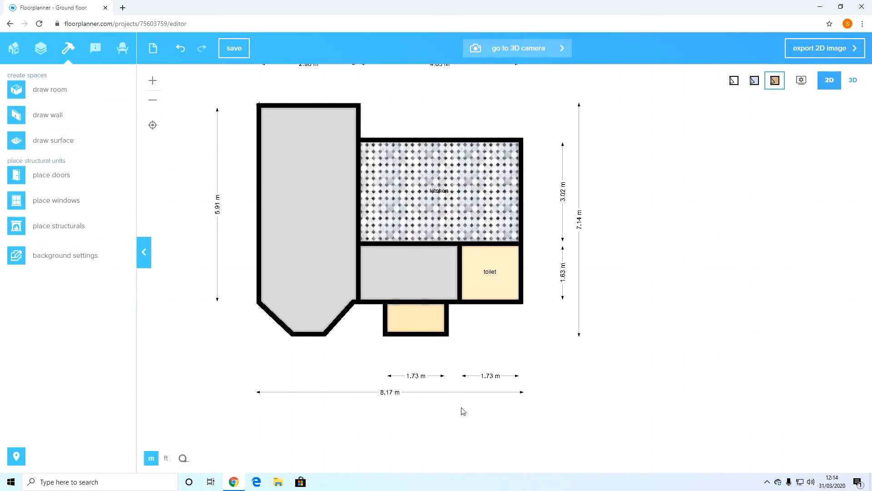
Apply the "herringbone tiles white" material to the toilet surface.
{"action": "left_click", "coordinate": [494, 254]}
{"action": "left_click", "coordinate": [84, 182]}
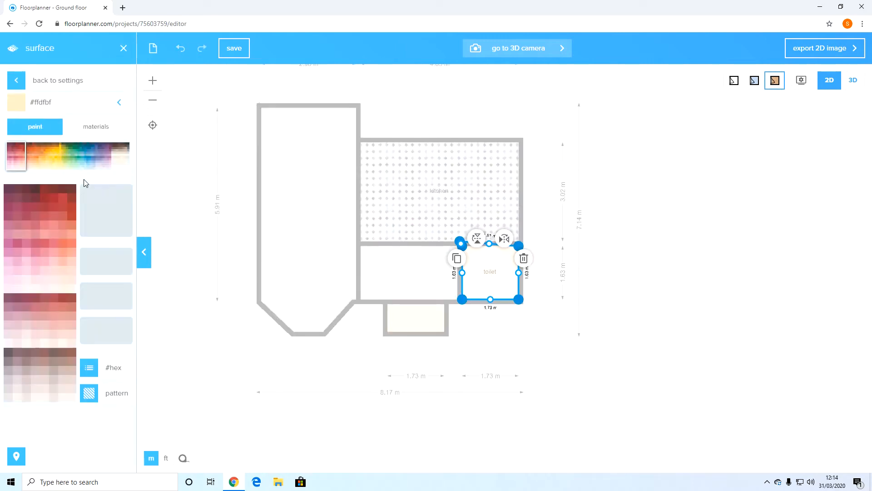
{"action": "left_click", "coordinate": [82, 130]}
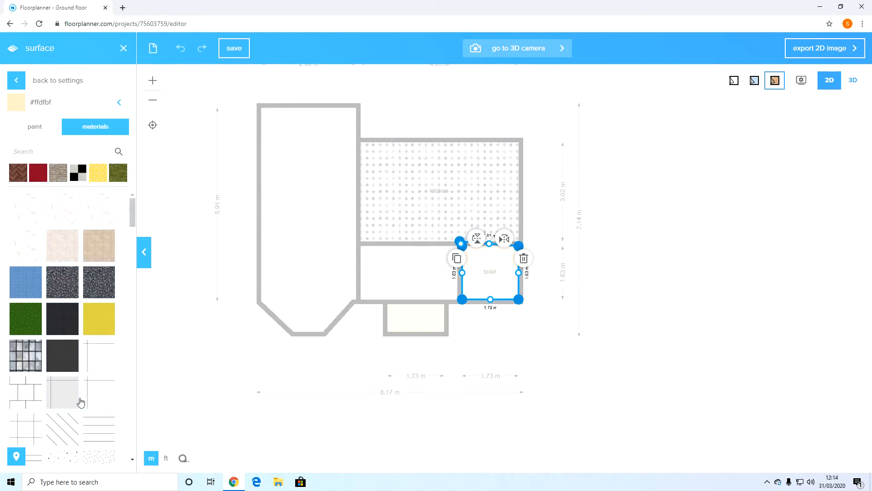
{"action": "scroll", "coordinate": [93, 393], "scroll_direction": "down", "scroll_amount": 10}
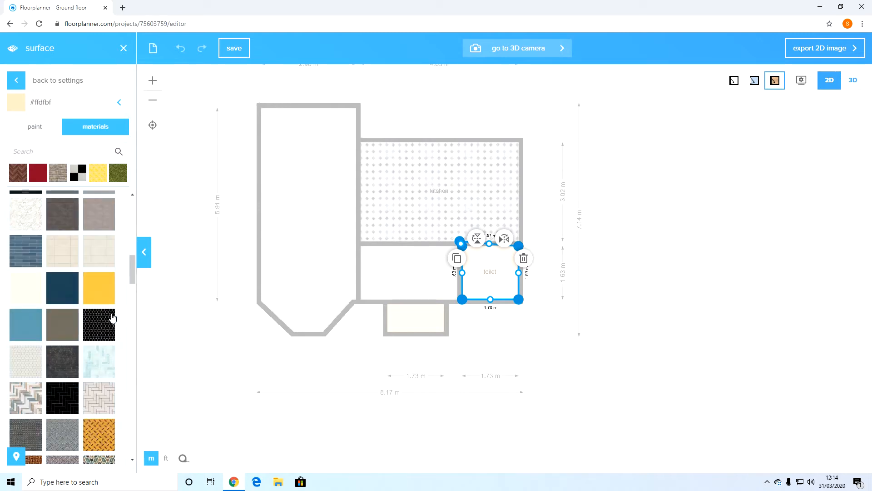
{"action": "scroll", "coordinate": [104, 319], "scroll_direction": "down", "scroll_amount": 3}
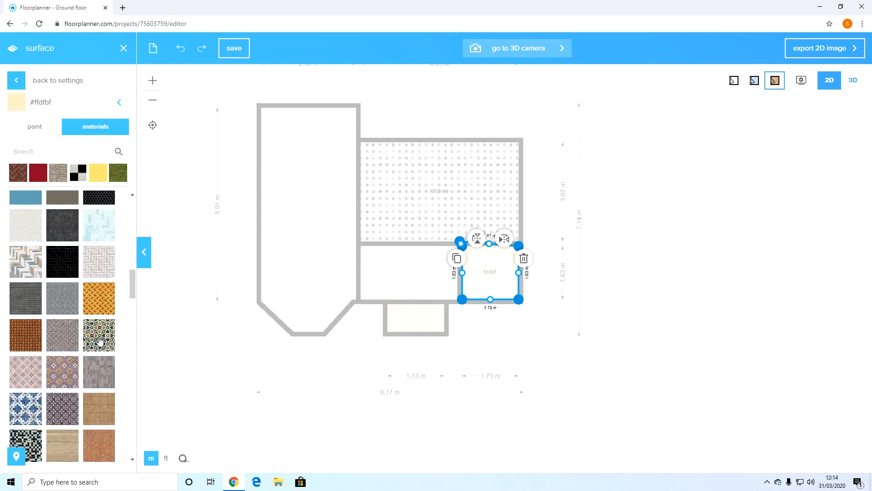
{"action": "left_click", "coordinate": [101, 256]}
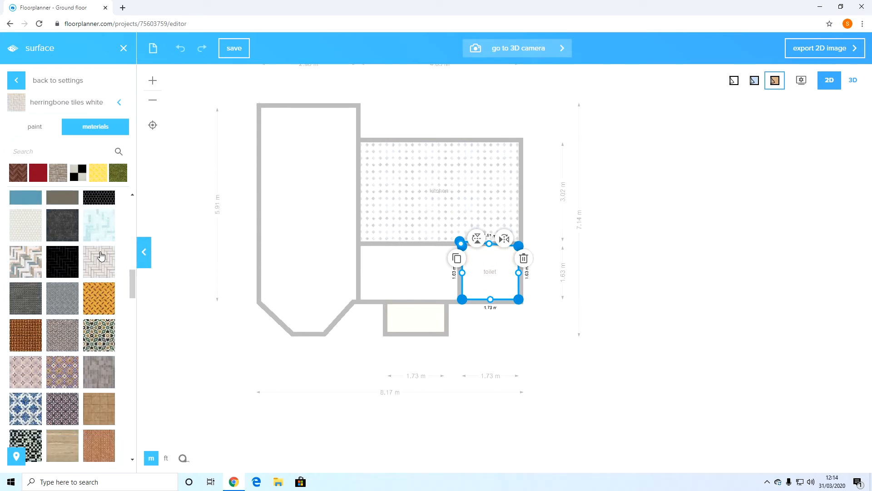
{"action": "left_click", "coordinate": [571, 346]}
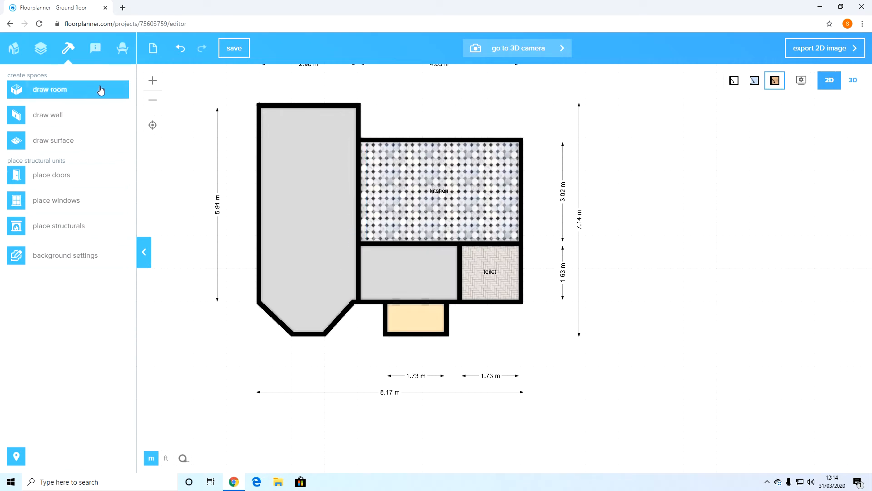
Draw a surface named "porch", about 1.73 m by 0.84 m, over the small projecting room below the toilet and its neighbouring room.
{"action": "left_click", "coordinate": [86, 141]}
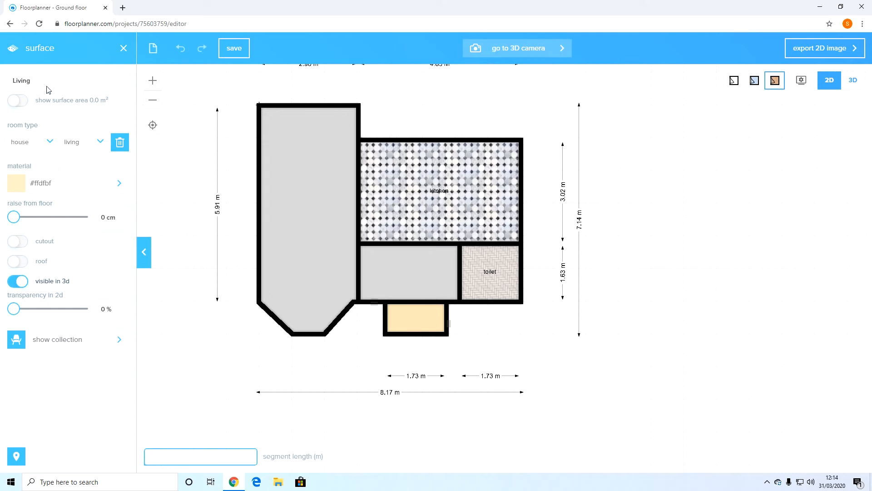
{"action": "left_click", "coordinate": [2, 85]}
{"action": "type", "text": "porch"}
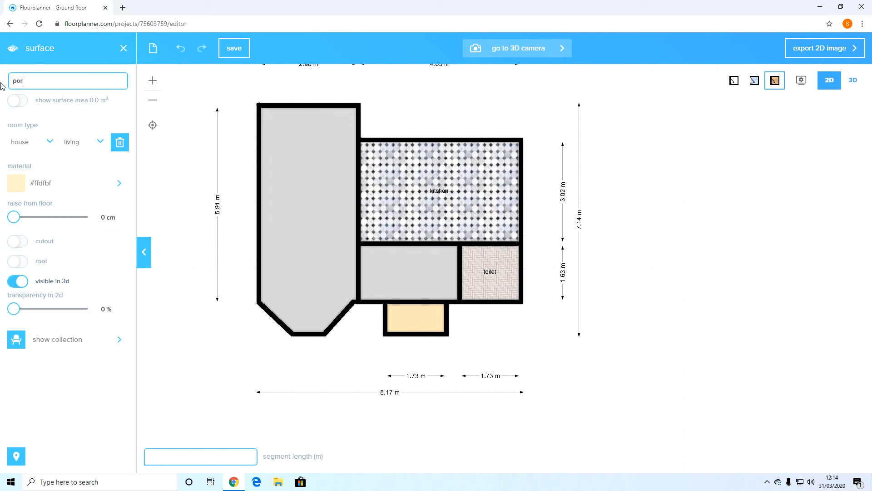
{"action": "left_click", "coordinate": [387, 302]}
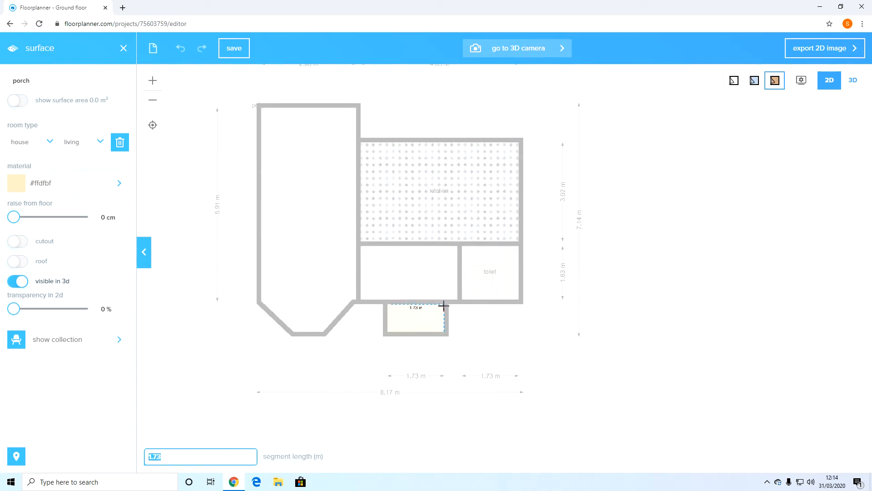
{"action": "left_click", "coordinate": [445, 333]}
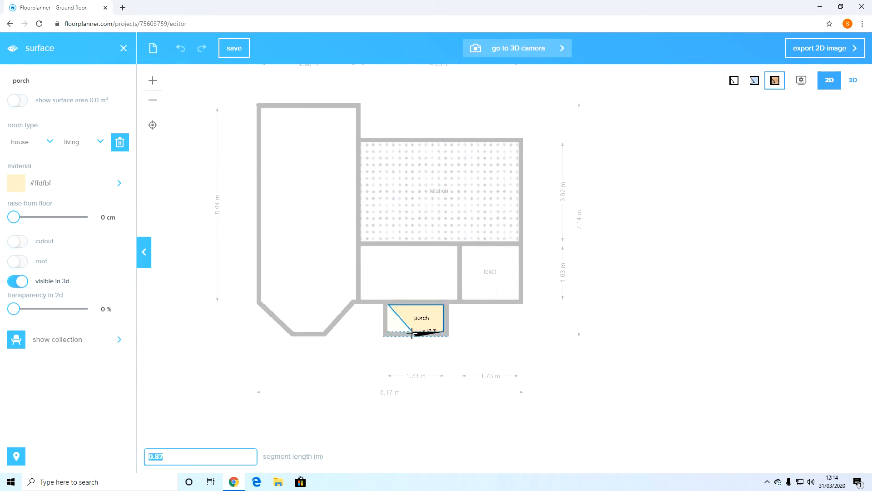
{"action": "left_click", "coordinate": [388, 331]}
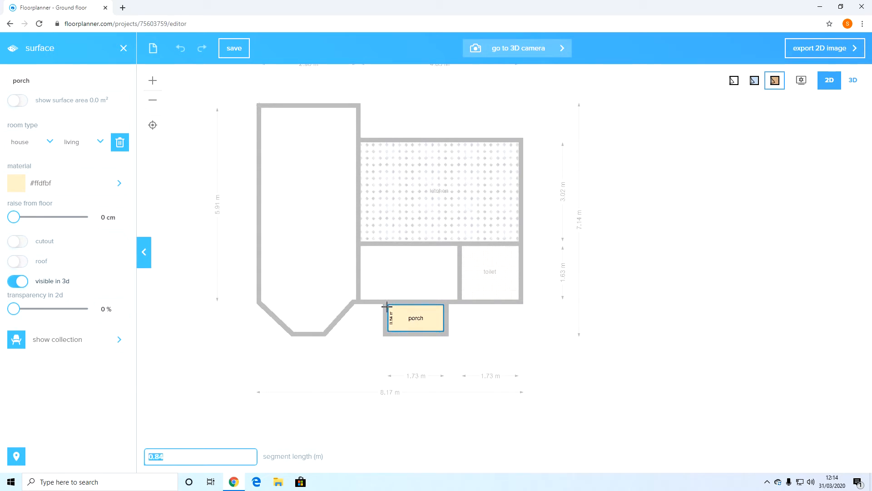
{"action": "left_click", "coordinate": [387, 302]}
{"action": "left_click", "coordinate": [386, 307]}
{"action": "key", "text": "Escape"}
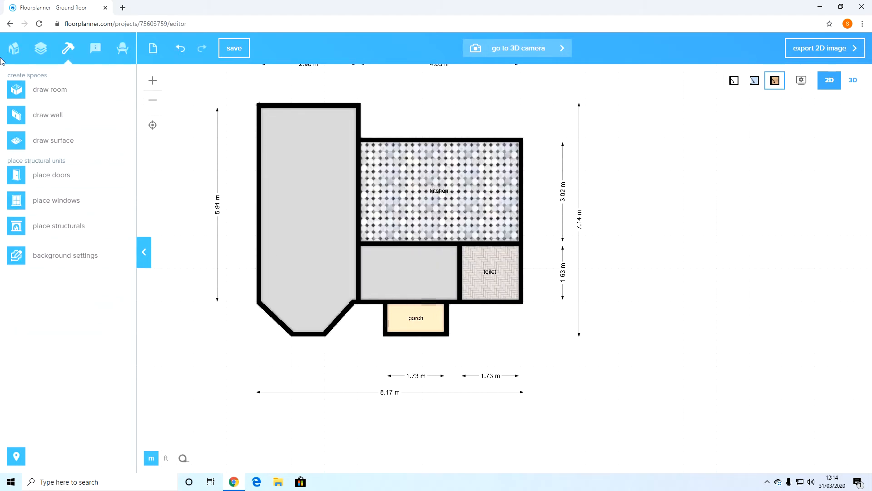
Apply the "rustic herringbone" wood material to the porch surface.
{"action": "left_click", "coordinate": [418, 325]}
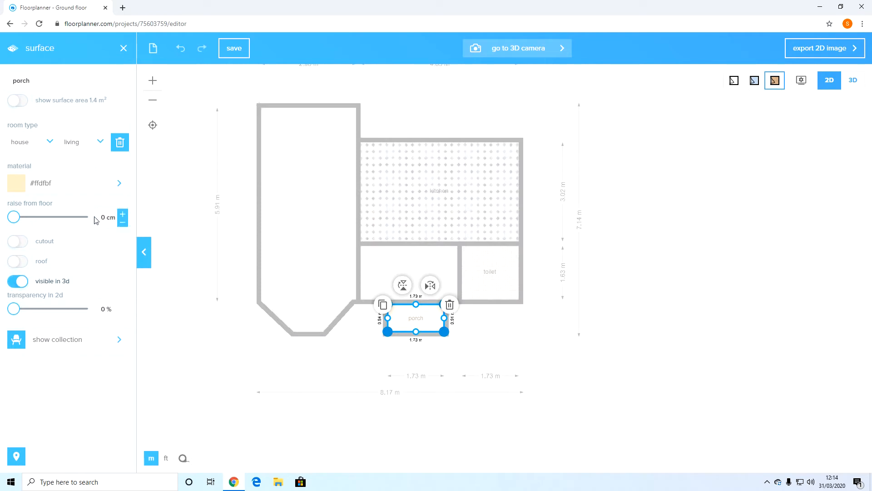
{"action": "left_click", "coordinate": [104, 187]}
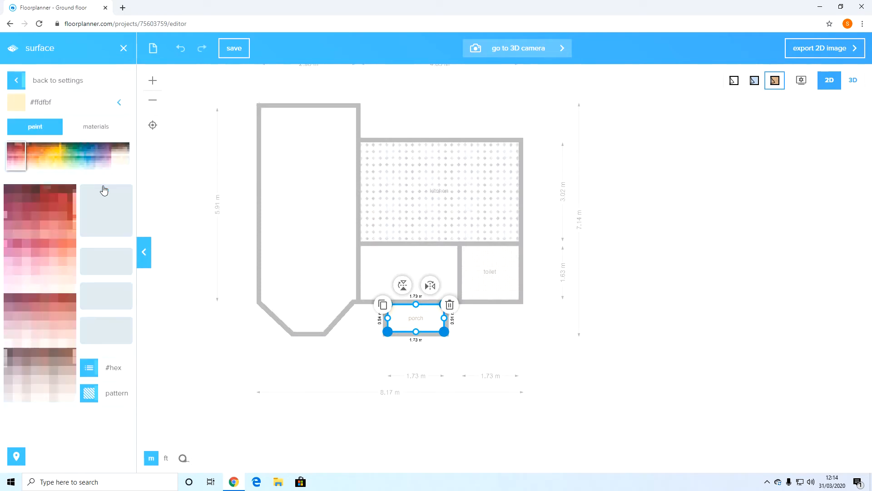
{"action": "left_click", "coordinate": [91, 131]}
{"action": "left_click", "coordinate": [24, 175]}
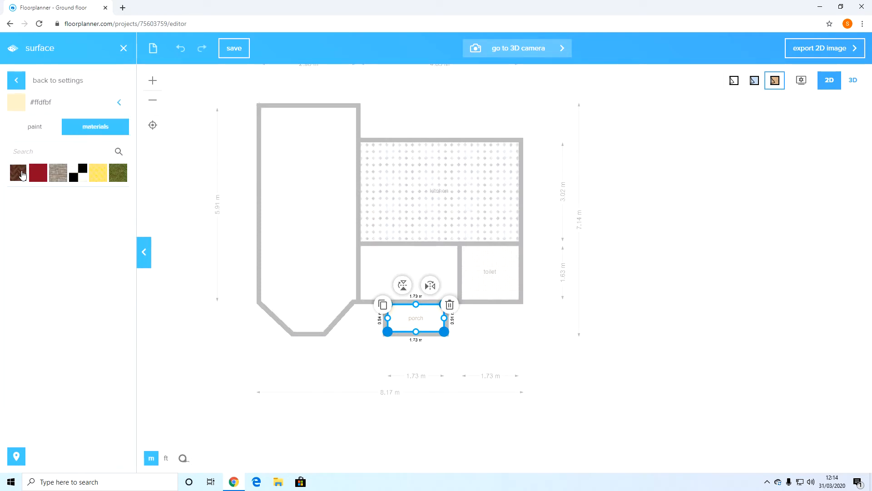
{"action": "left_click", "coordinate": [28, 240]}
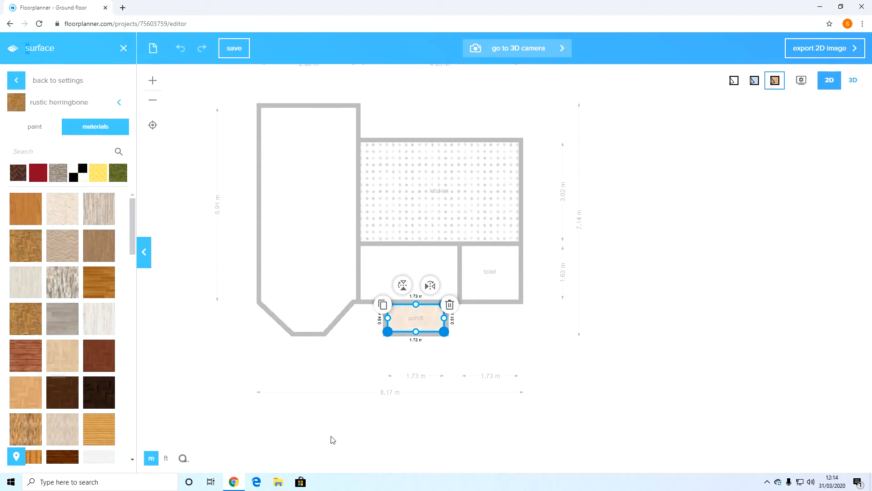
{"action": "left_click", "coordinate": [614, 383]}
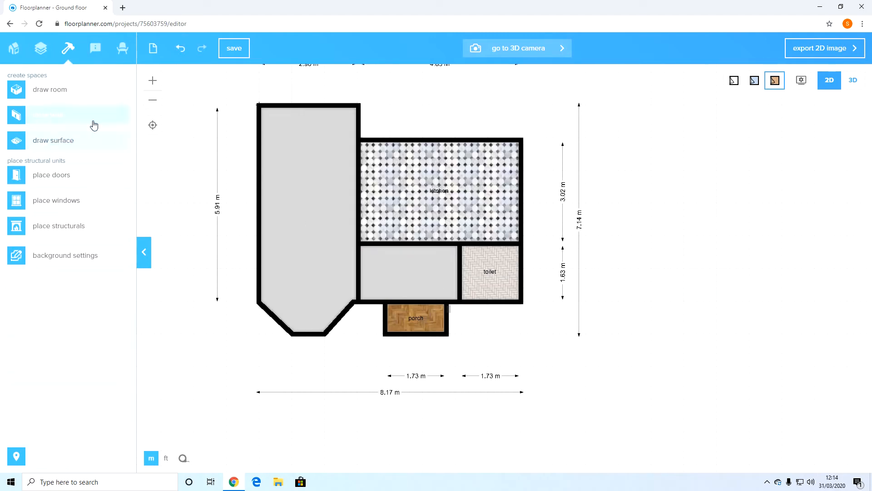
Draw a surface named "hall", about 2.95 m by 1.63 m, over the room between the kitchen and the porch.
{"action": "left_click", "coordinate": [79, 145]}
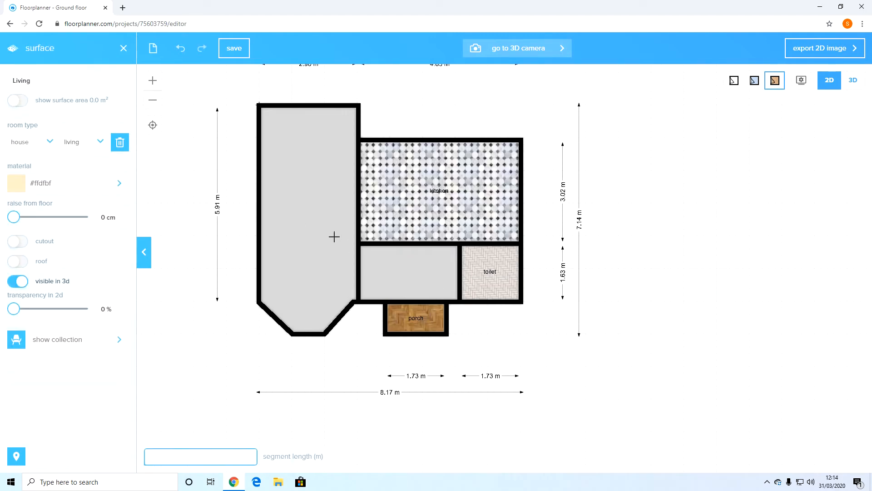
{"action": "left_click_drag", "start_coordinate": [44, 81], "coordinate": [0, 72]}
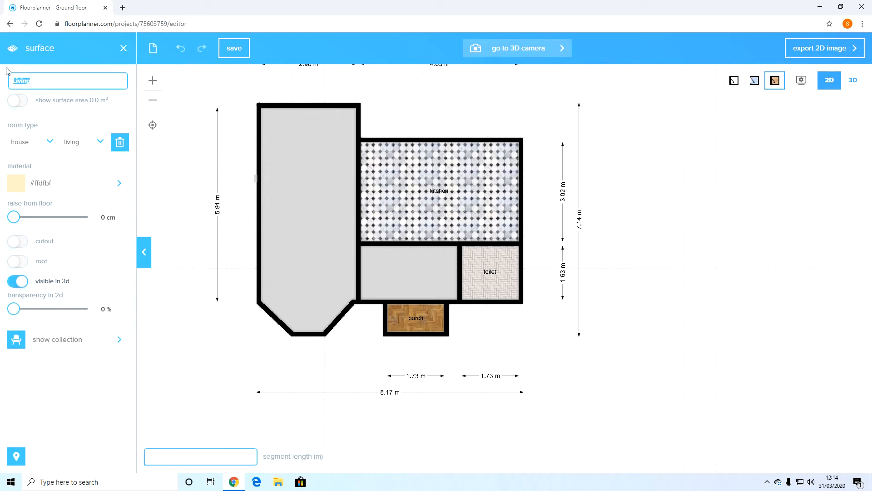
{"action": "type", "text": "hall"}
{"action": "left_click", "coordinate": [359, 246]}
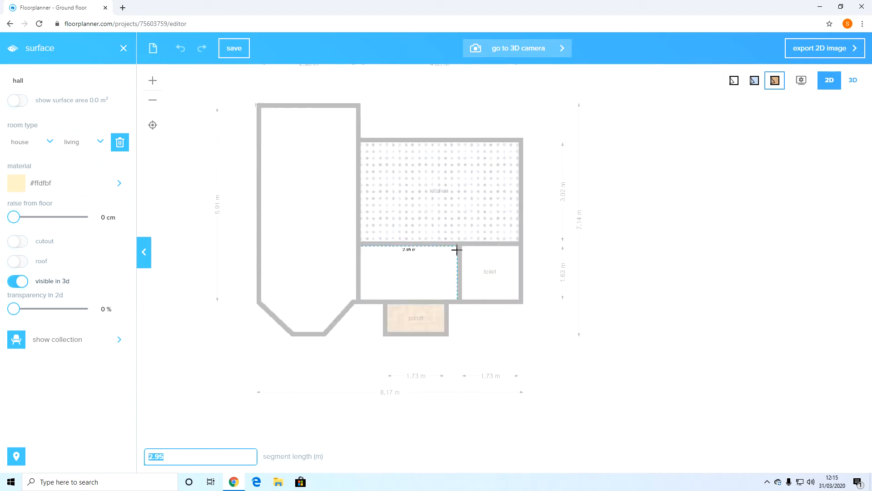
{"action": "left_click", "coordinate": [457, 249]}
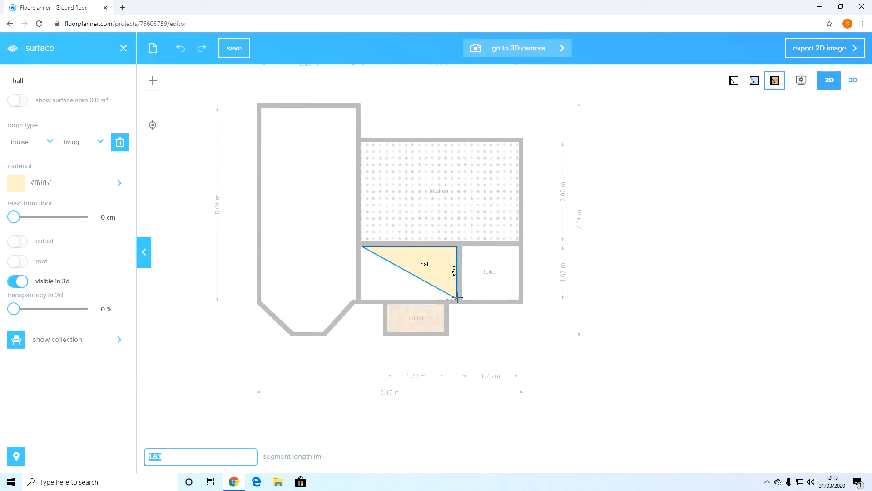
{"action": "left_click", "coordinate": [456, 299]}
{"action": "left_click", "coordinate": [362, 298]}
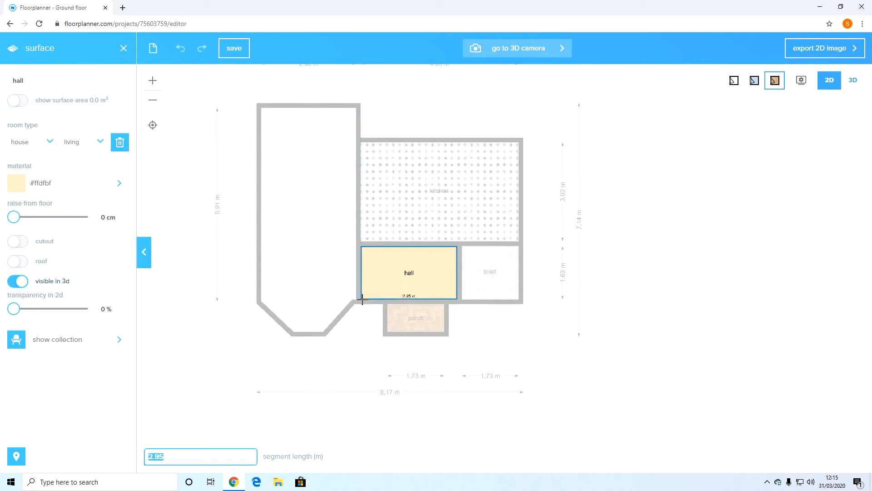
{"action": "left_click", "coordinate": [360, 248]}
{"action": "key", "text": "Escape"}
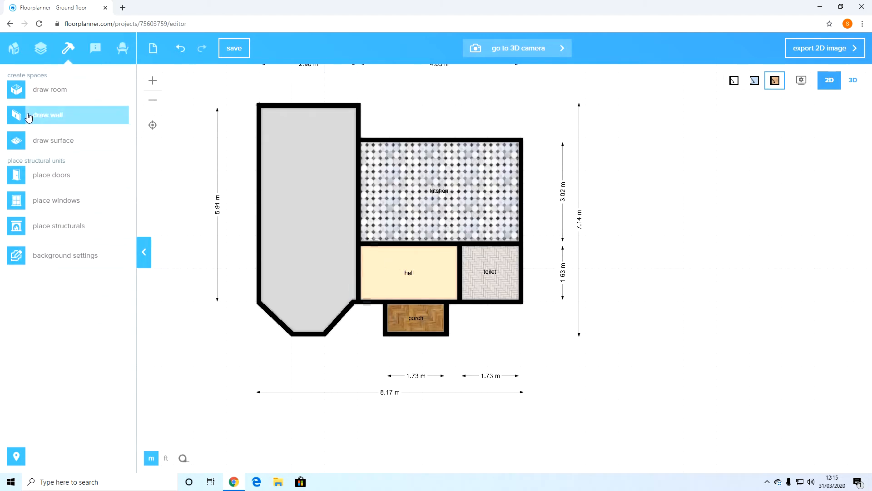
{"action": "left_click", "coordinate": [50, 141]}
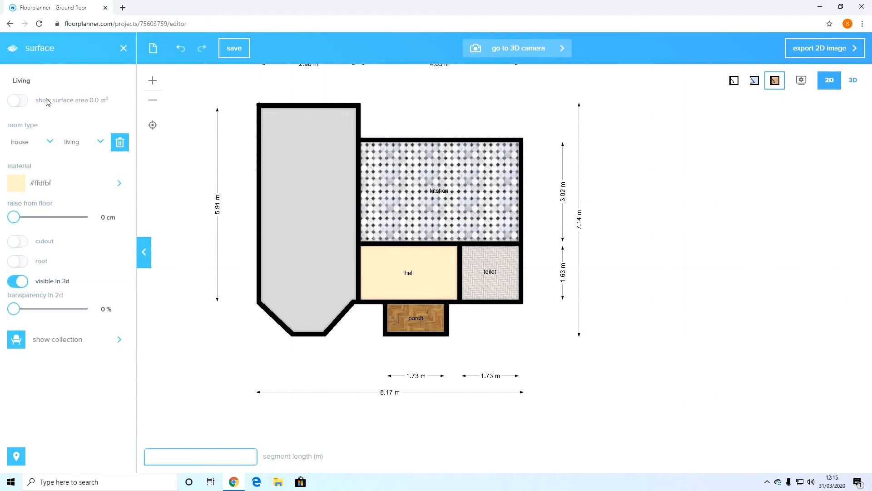
{"action": "left_click", "coordinate": [82, 182]}
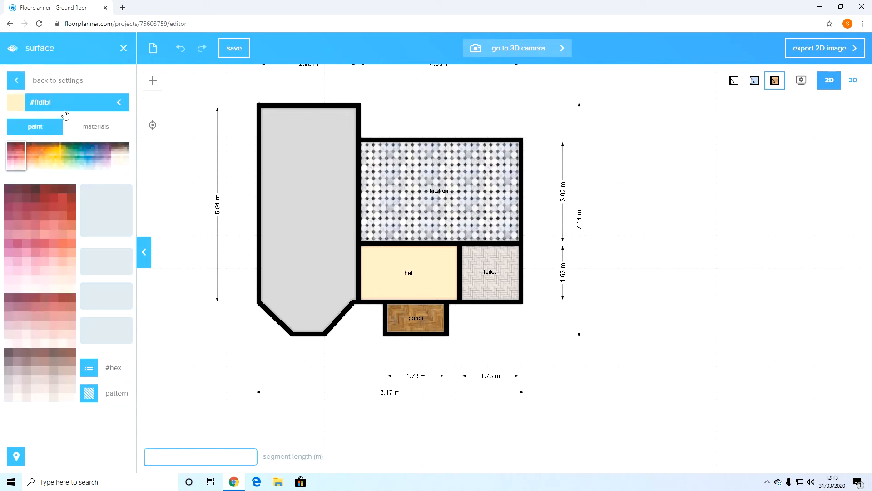
{"action": "left_click", "coordinate": [93, 128]}
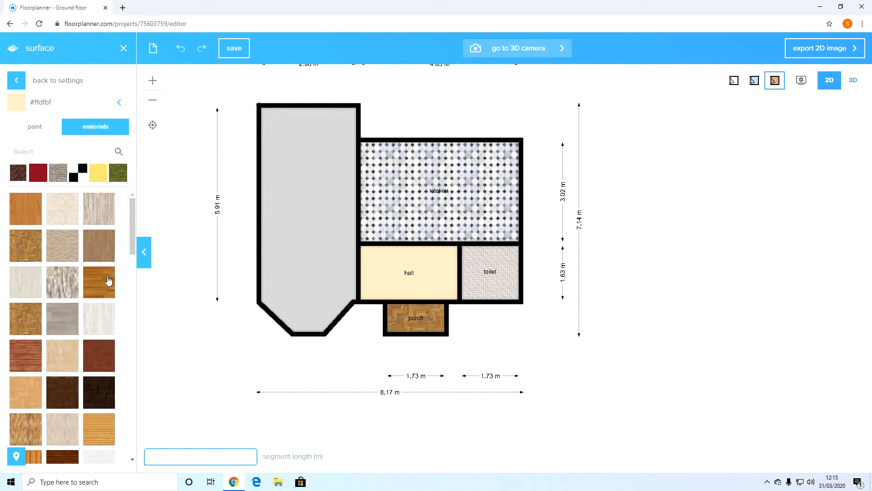
{"action": "scroll", "coordinate": [91, 364], "scroll_direction": "down", "scroll_amount": 6}
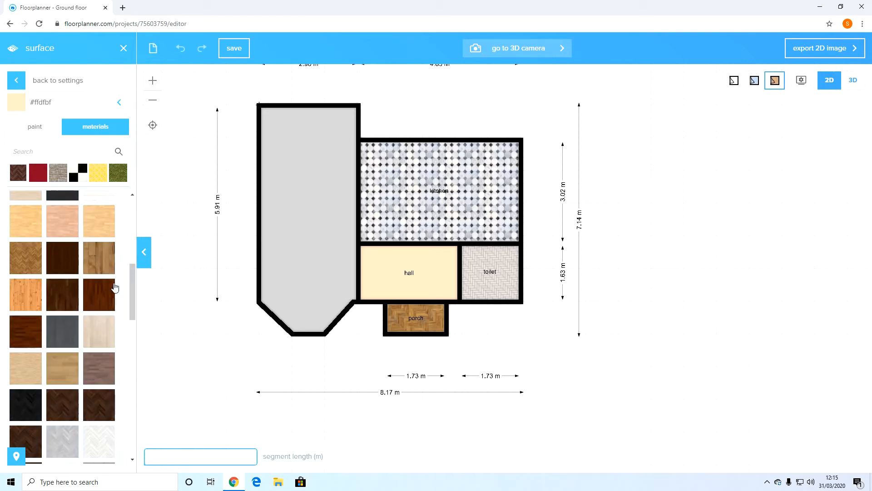
{"action": "left_click", "coordinate": [103, 261]}
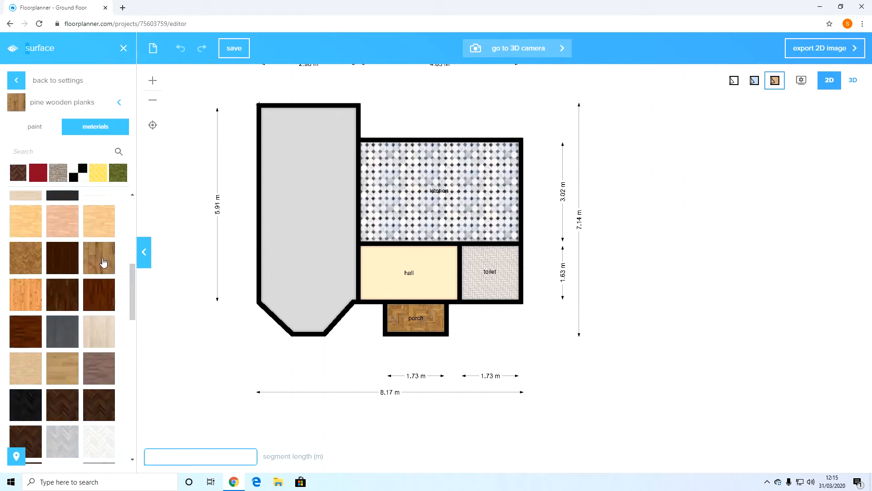
{"action": "left_click", "coordinate": [383, 352]}
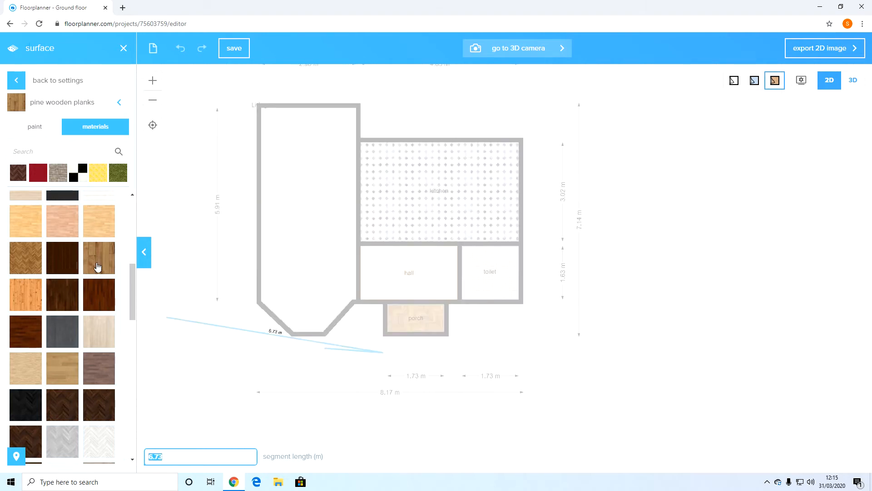
{"action": "key", "text": "Escape"}
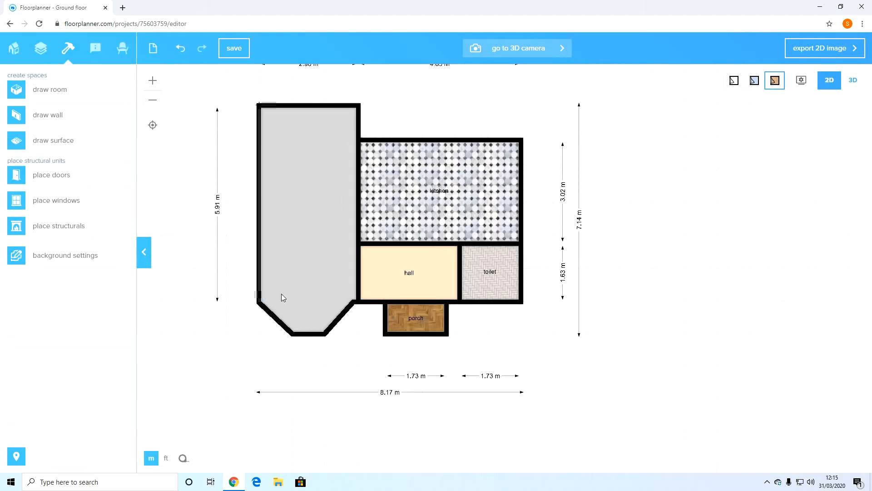
Apply the light orange knotty wood plank material to the hall surface.
{"action": "left_click", "coordinate": [397, 263]}
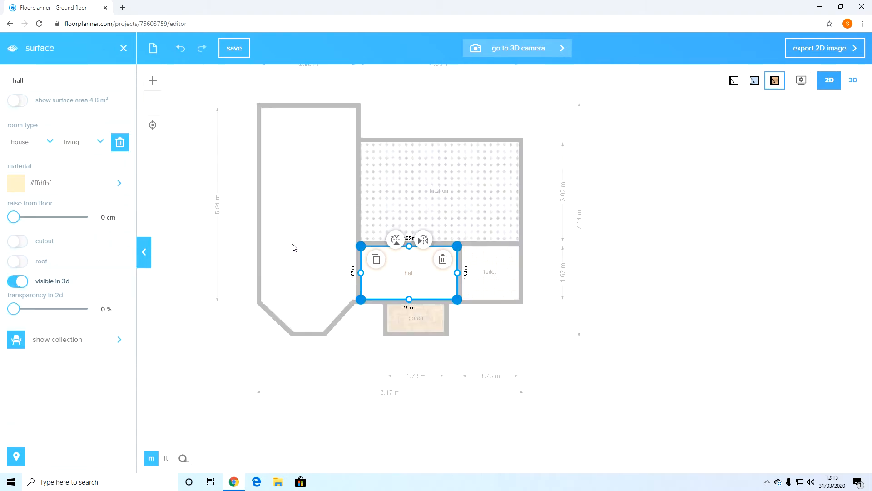
{"action": "left_click", "coordinate": [91, 187]}
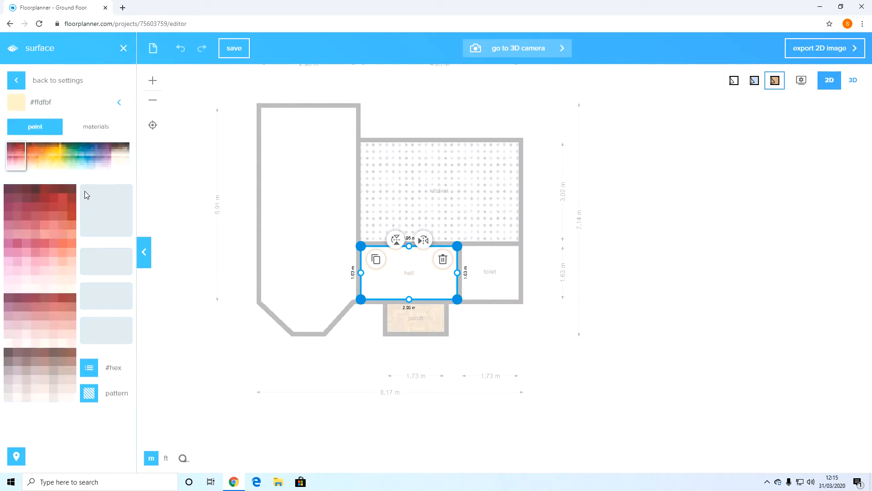
{"action": "left_click", "coordinate": [88, 133]}
{"action": "scroll", "coordinate": [107, 355], "scroll_direction": "down", "scroll_amount": 3}
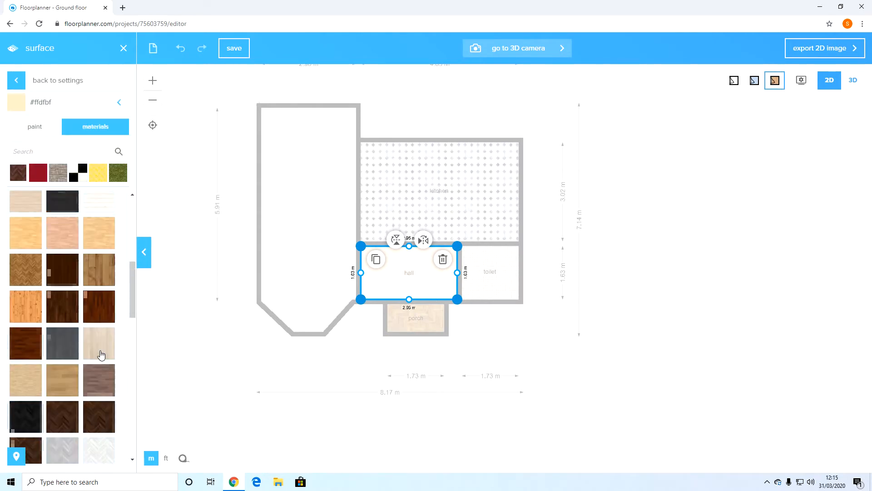
{"action": "left_click", "coordinate": [22, 296]}
{"action": "left_click", "coordinate": [232, 394]}
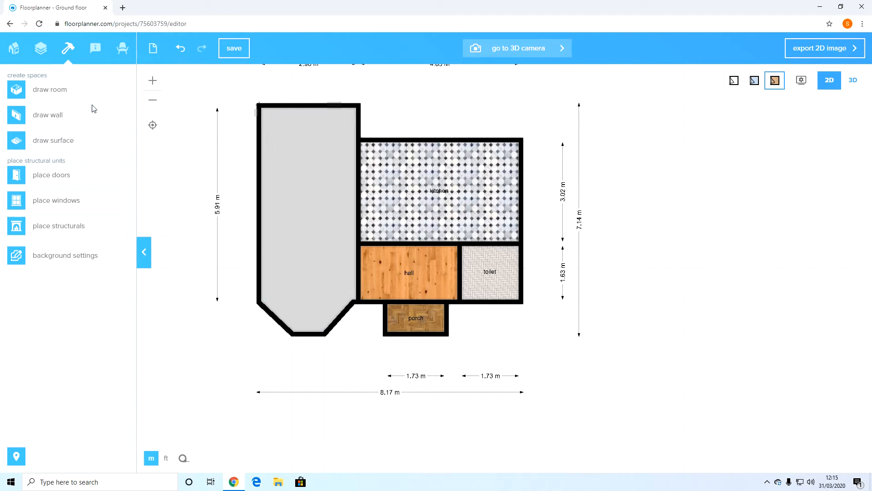
Draw a surface over the long room with the angled bay, about 2.9 m wide with straight sides about 5.9 m long.
{"action": "left_click", "coordinate": [54, 143]}
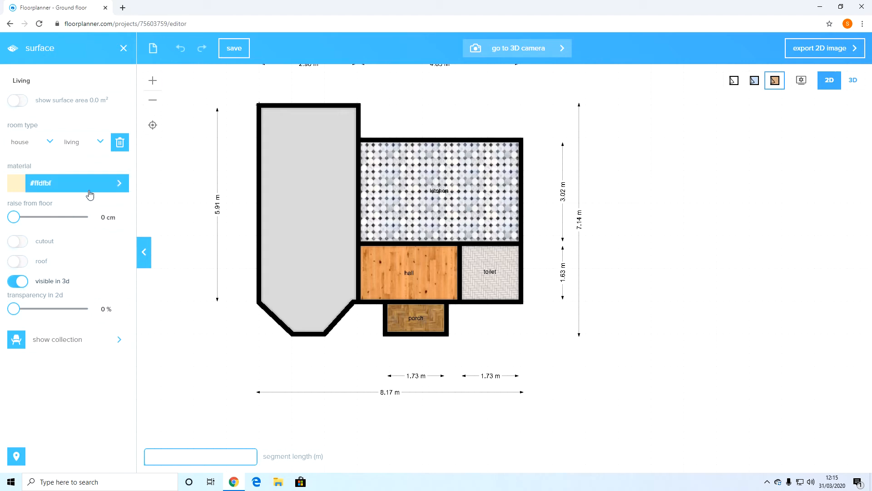
{"action": "left_click", "coordinate": [261, 104]}
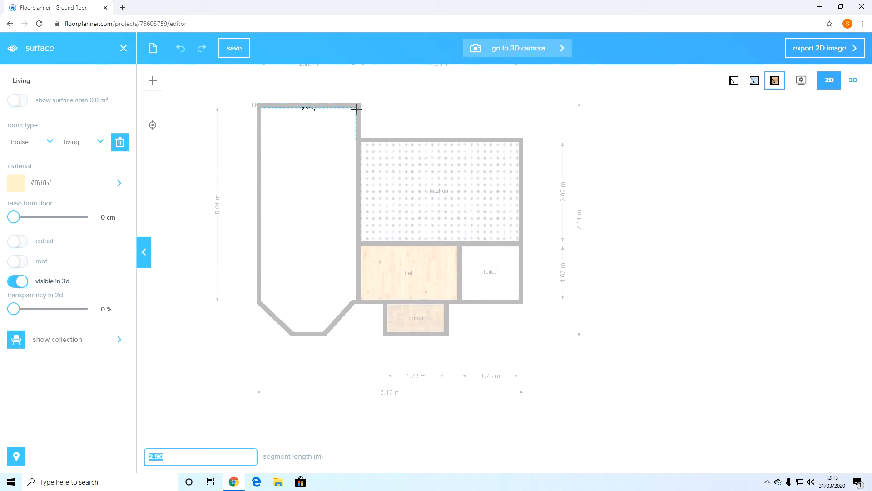
{"action": "left_click", "coordinate": [356, 108]}
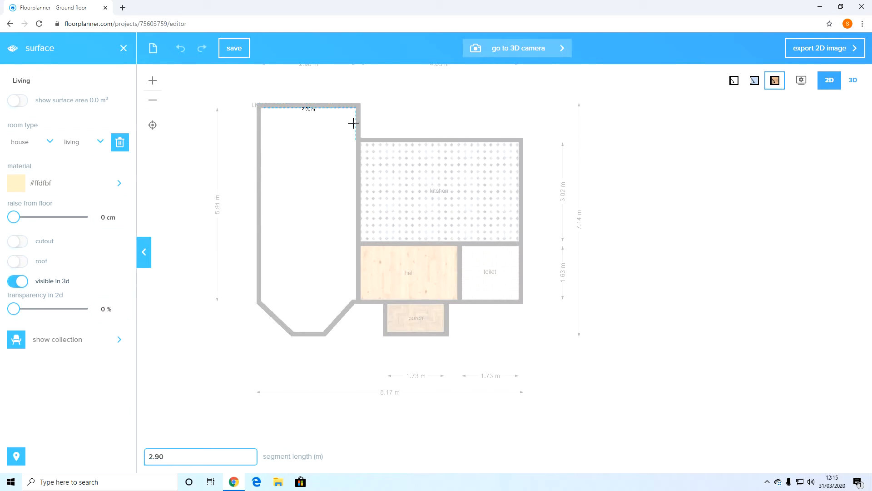
{"action": "left_click", "coordinate": [356, 299]}
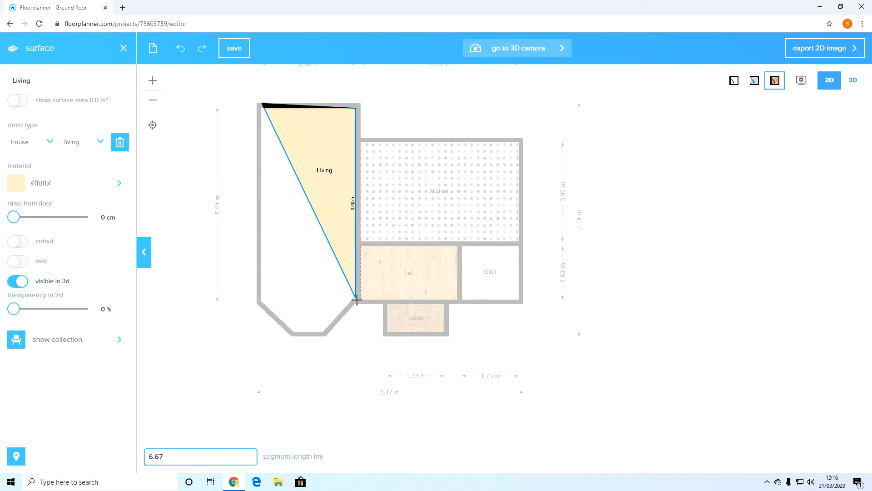
{"action": "left_click", "coordinate": [357, 299]}
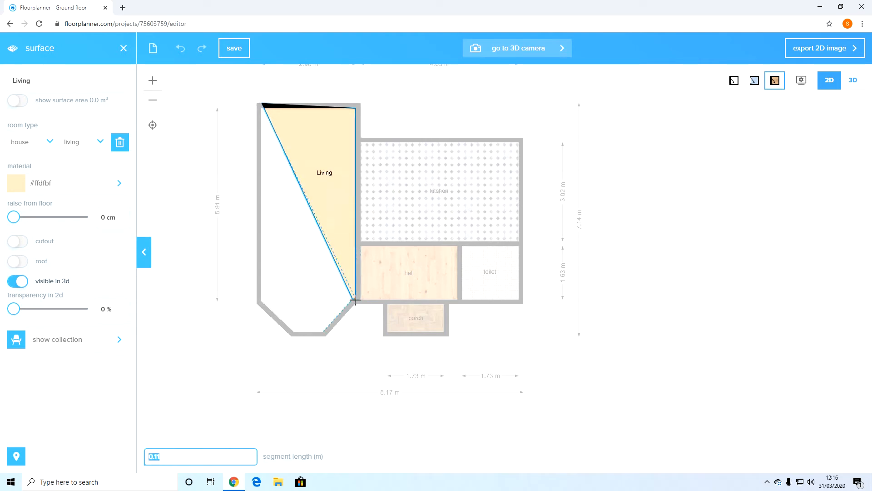
{"action": "left_click", "coordinate": [323, 332]}
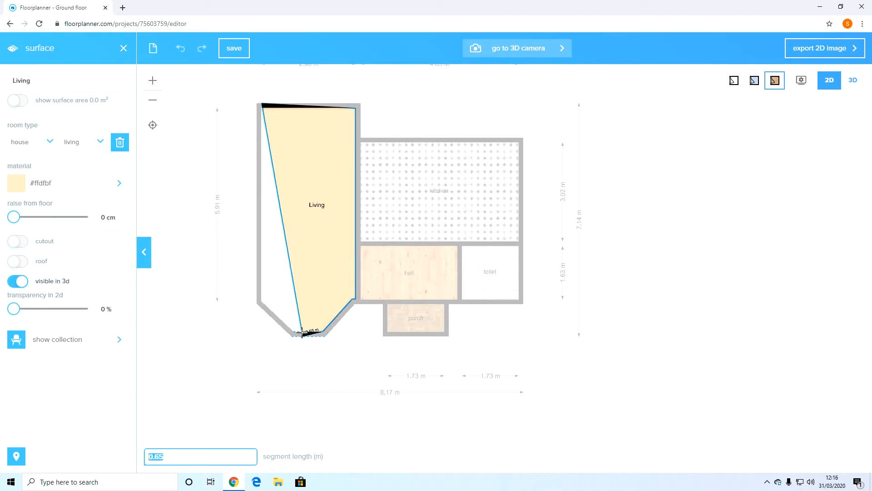
{"action": "left_click", "coordinate": [295, 333]}
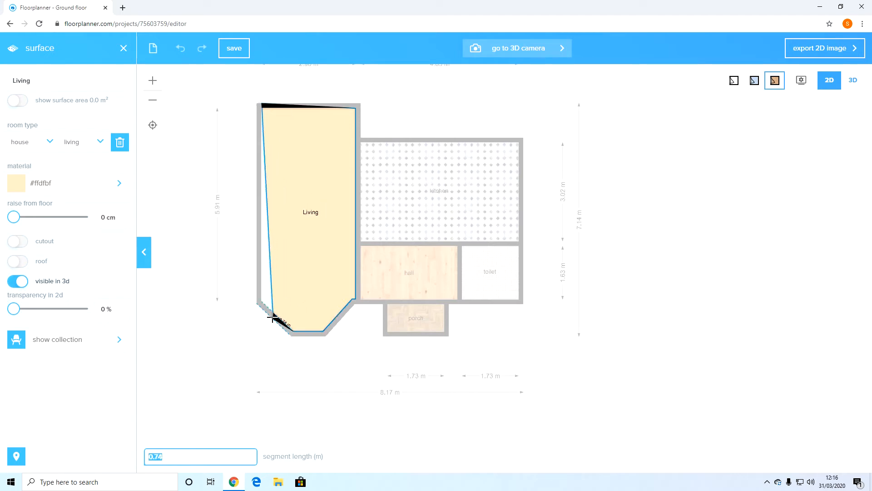
{"action": "left_click", "coordinate": [262, 302]}
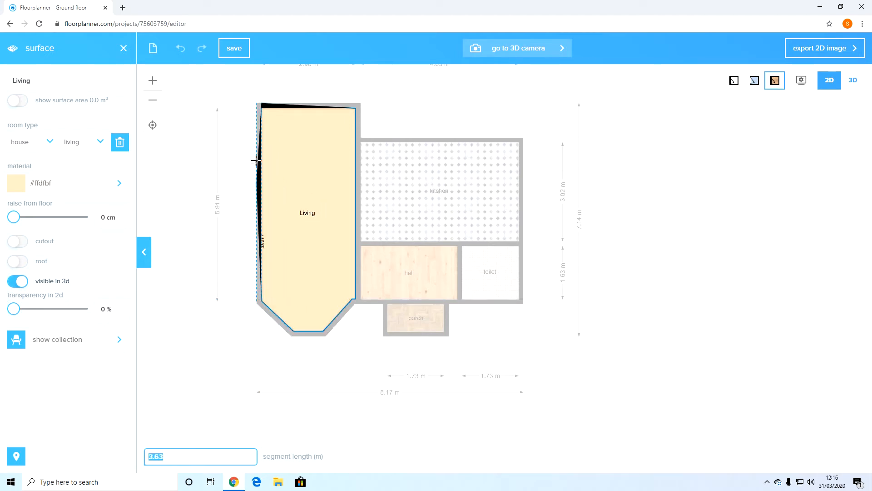
{"action": "left_click", "coordinate": [262, 108]}
{"action": "left_click", "coordinate": [284, 239]}
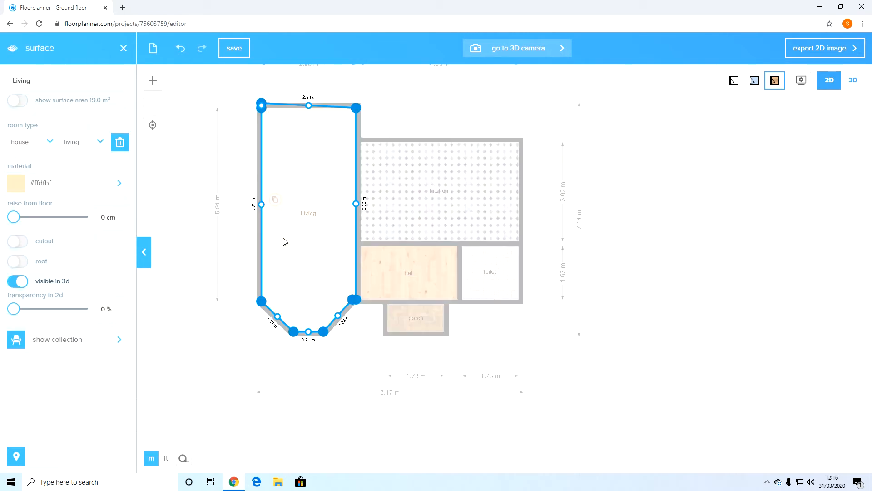
Apply a light beige carpet material to the Living surface.
{"action": "left_click", "coordinate": [75, 189]}
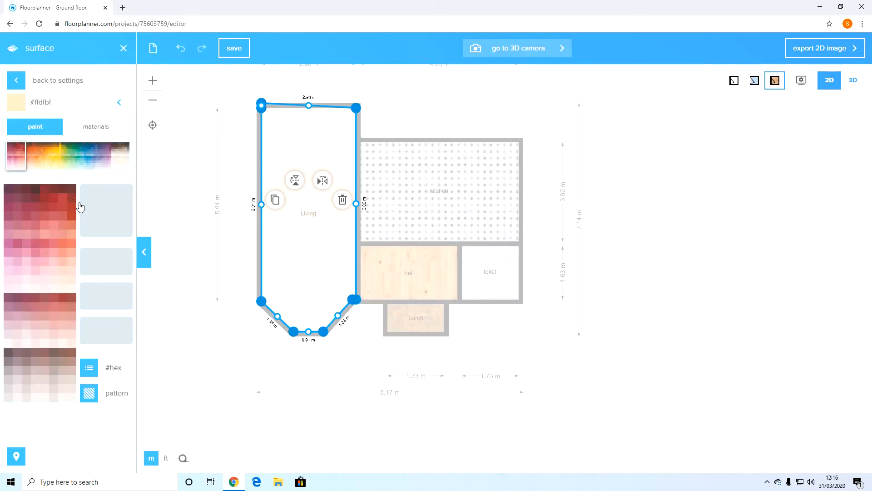
{"action": "left_click", "coordinate": [76, 129]}
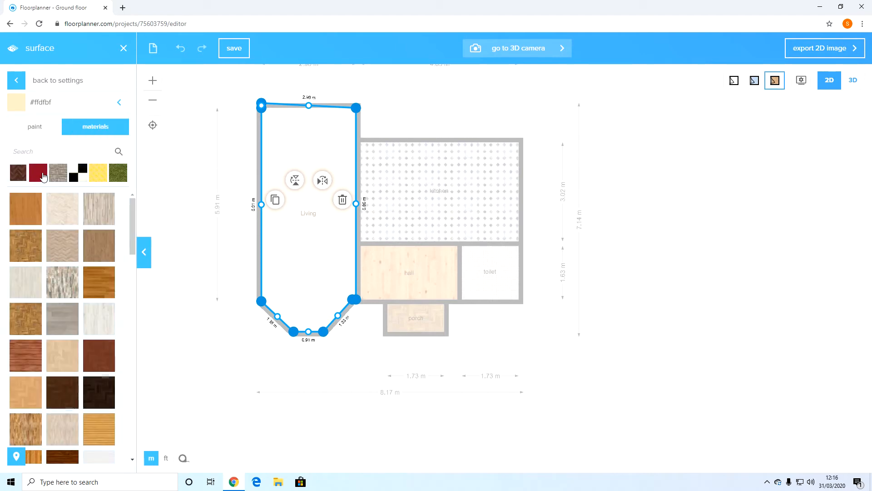
{"action": "scroll", "coordinate": [82, 301], "scroll_direction": "down", "scroll_amount": 4}
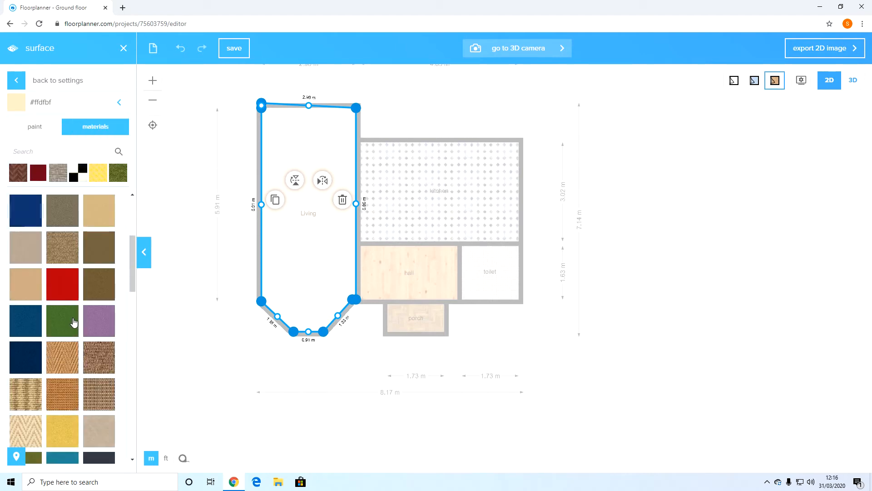
{"action": "left_click", "coordinate": [66, 246]}
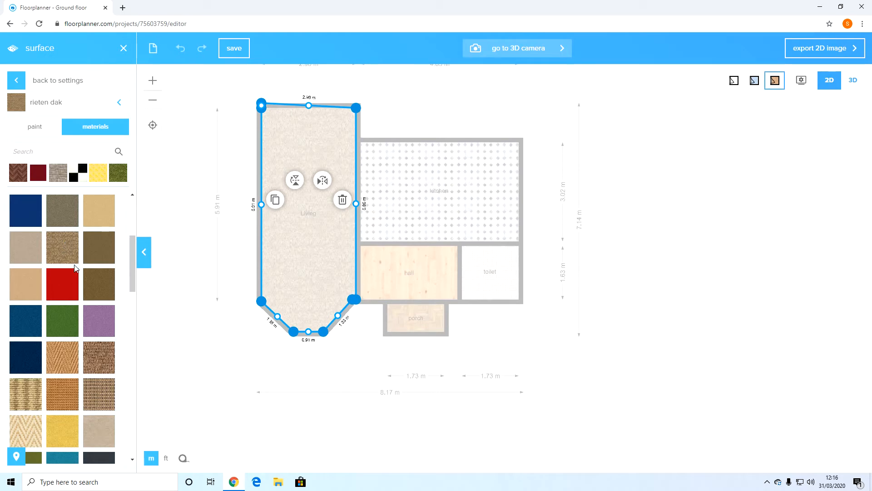
{"action": "scroll", "coordinate": [75, 268], "scroll_direction": "down", "scroll_amount": 8}
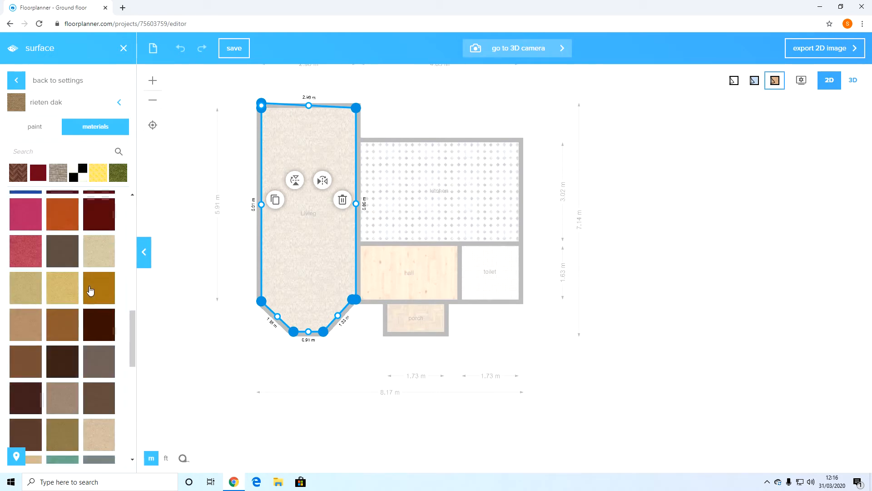
{"action": "left_click", "coordinate": [91, 255]}
{"action": "left_click", "coordinate": [276, 365]}
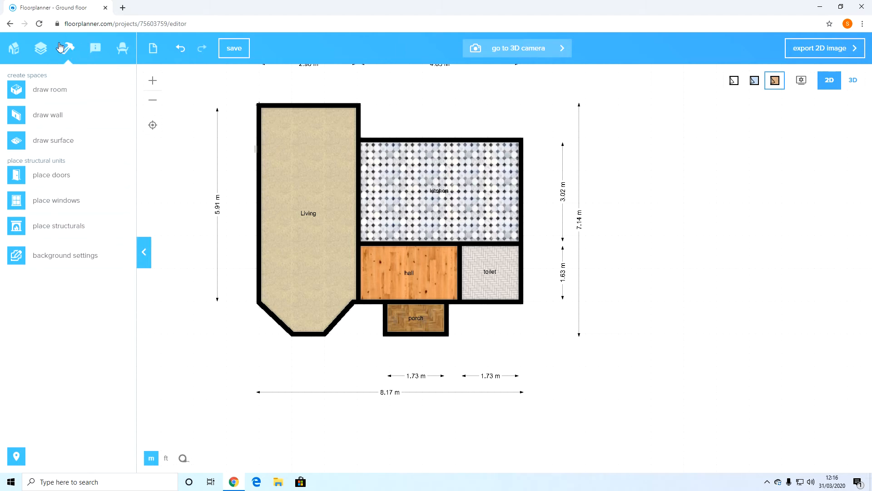
Place a double door in the middle of the living room's upper exterior wall.
{"action": "left_click", "coordinate": [68, 202]}
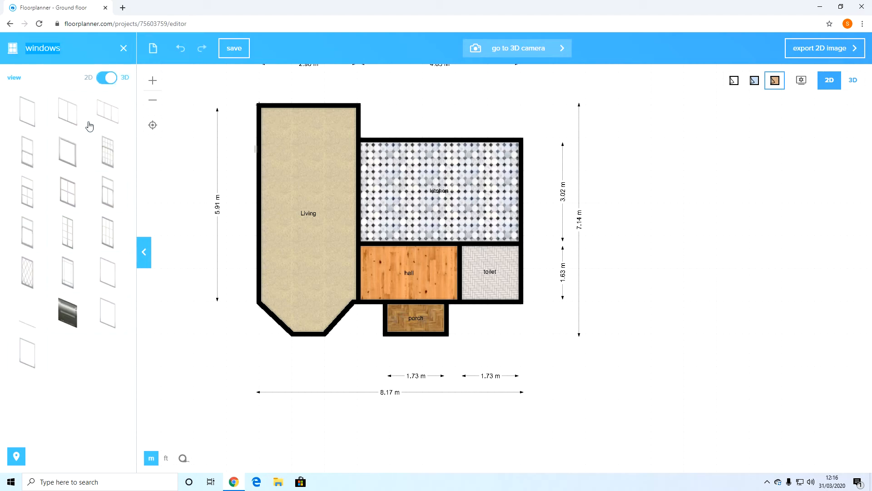
{"action": "left_click", "coordinate": [123, 48]}
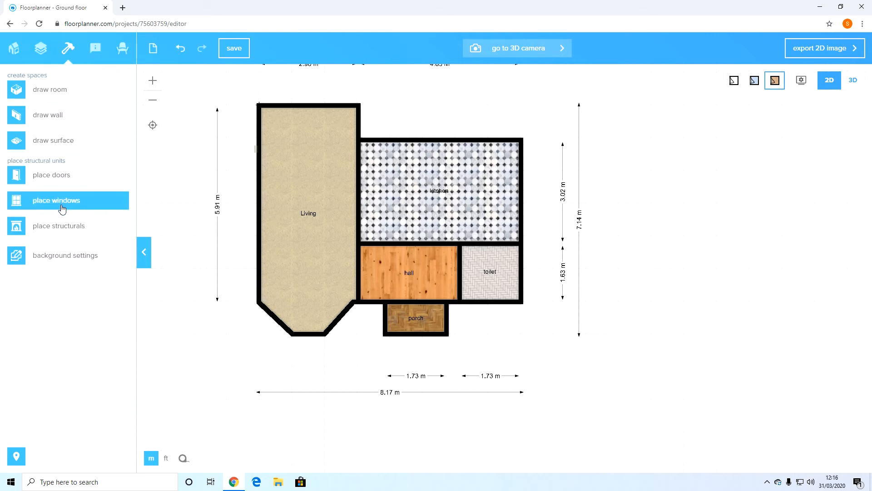
{"action": "left_click", "coordinate": [52, 177]}
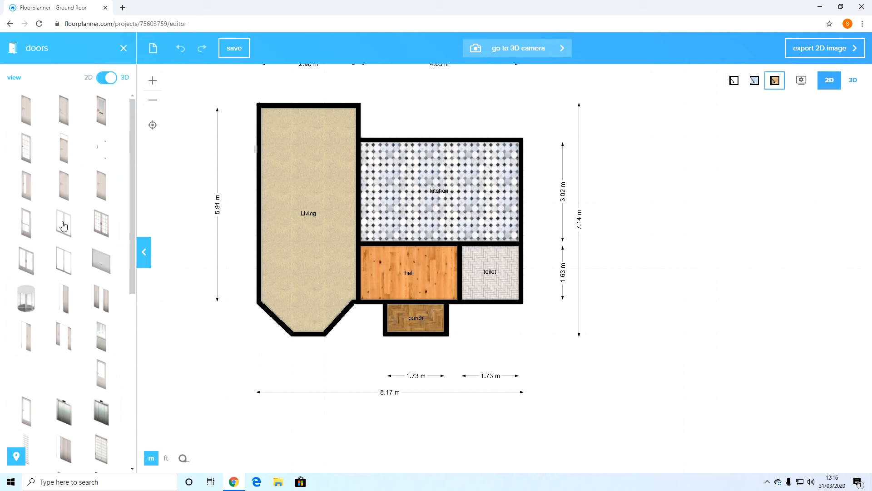
{"action": "left_click_drag", "start_coordinate": [63, 225], "coordinate": [307, 110]}
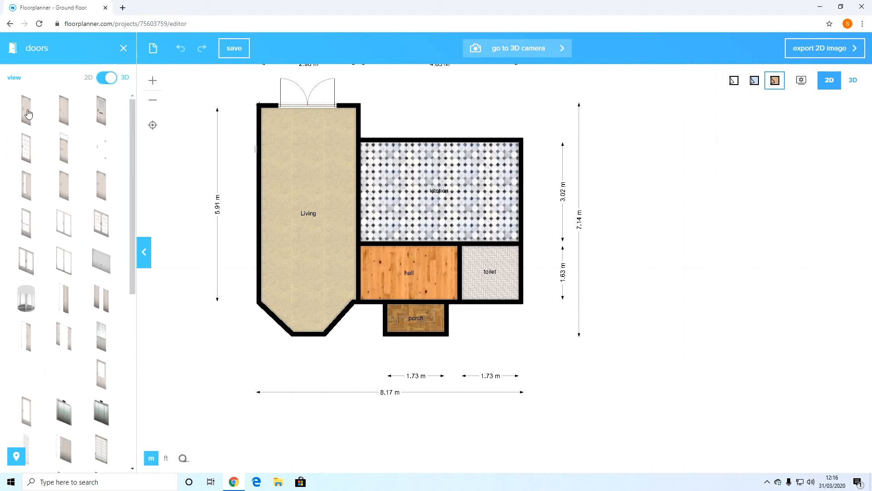
Place a standard door in the wall between the living room and the hall, and flip it to swing into the living room.
{"action": "left_click_drag", "start_coordinate": [27, 113], "coordinate": [357, 274]}
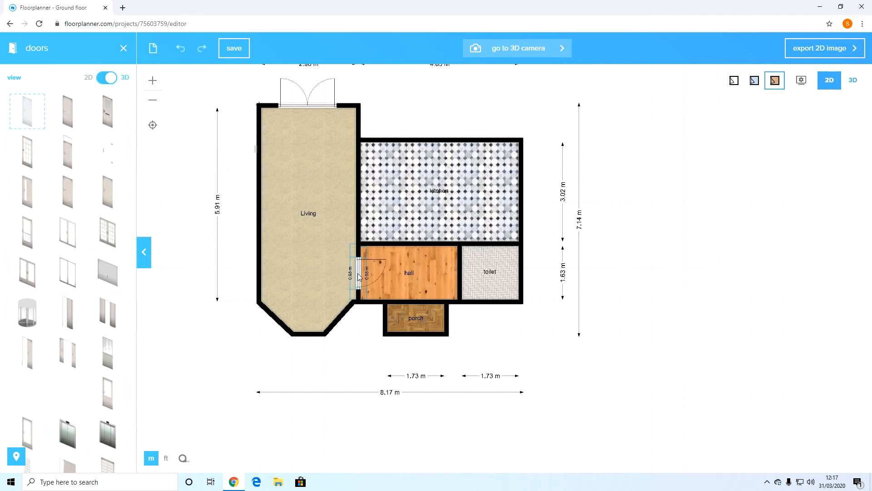
{"action": "left_click", "coordinate": [358, 272]}
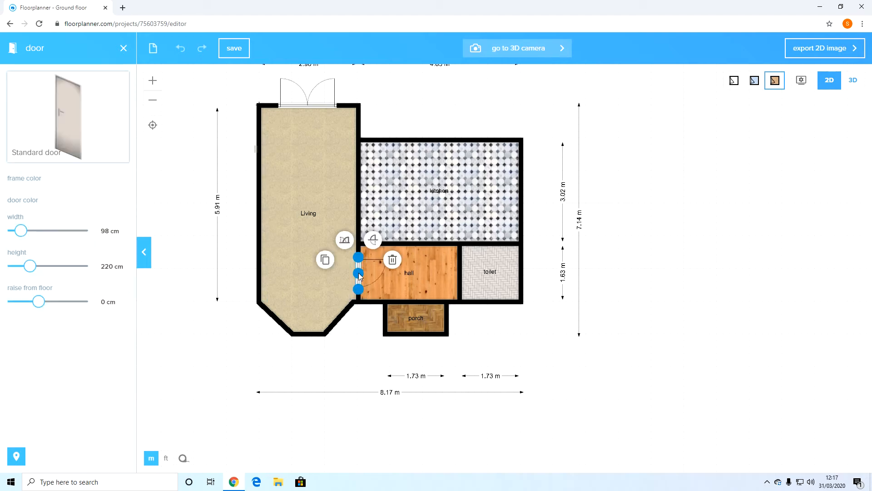
{"action": "left_click", "coordinate": [374, 246]}
Copy the standard door to the hall's walls with the kitchen and the toilet, opening each away from the hall.
{"action": "left_click", "coordinate": [324, 260]}
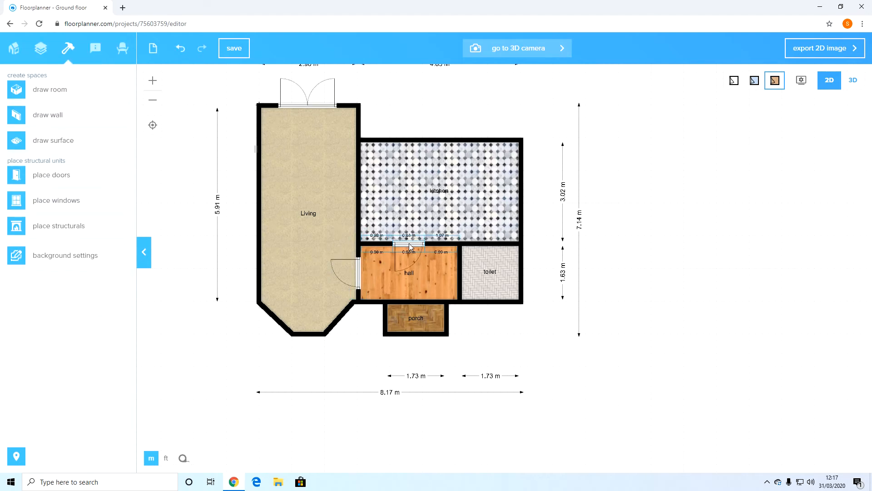
{"action": "left_click", "coordinate": [409, 245]}
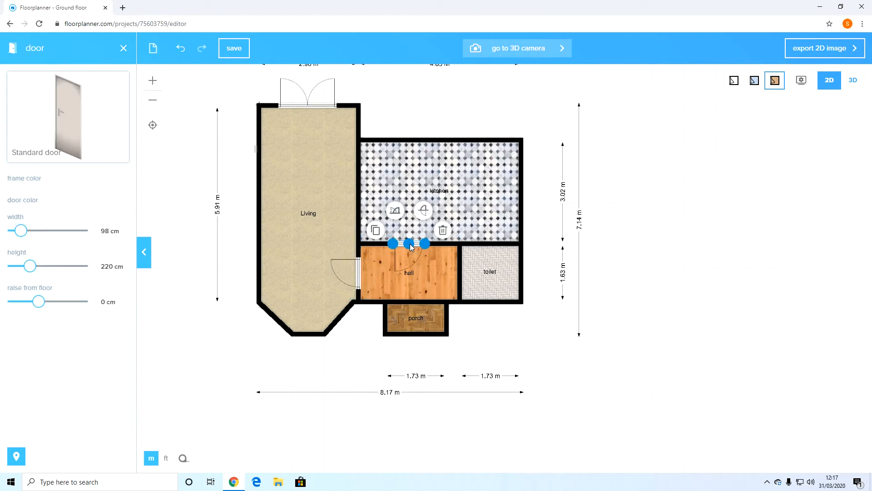
{"action": "left_click", "coordinate": [422, 213]}
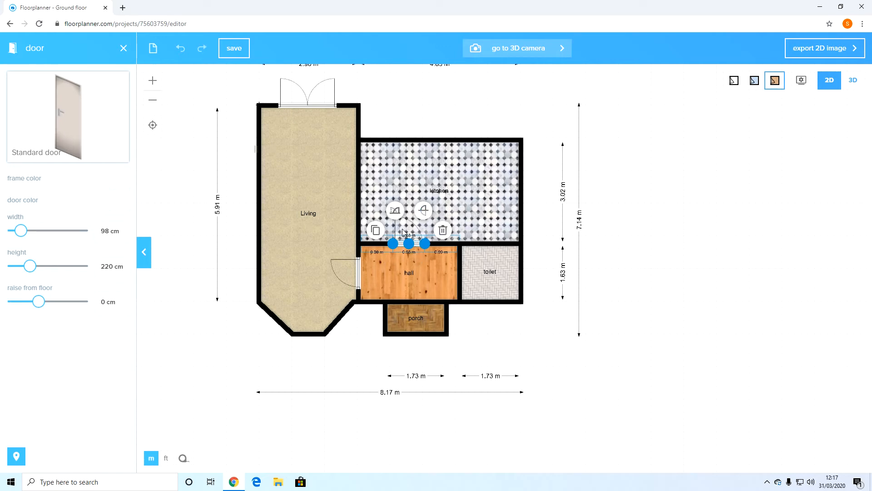
{"action": "key", "text": "Escape"}
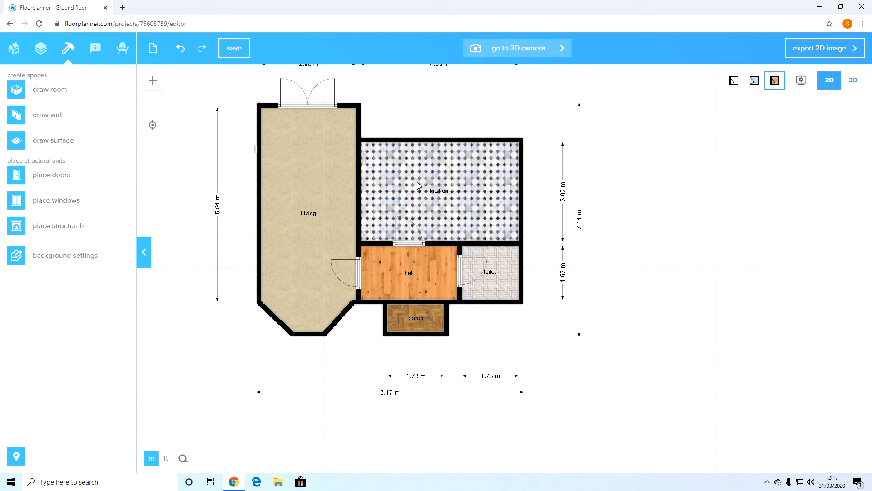
{"action": "left_click", "coordinate": [411, 243]}
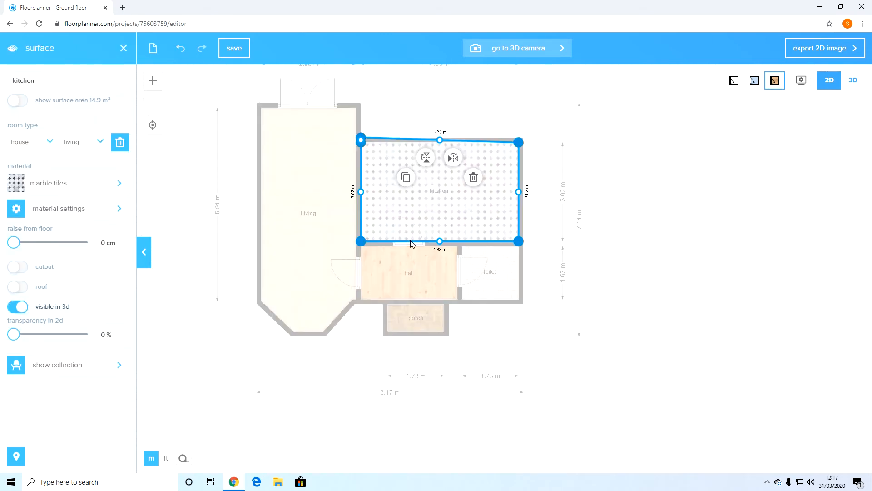
{"action": "left_click", "coordinate": [123, 48]}
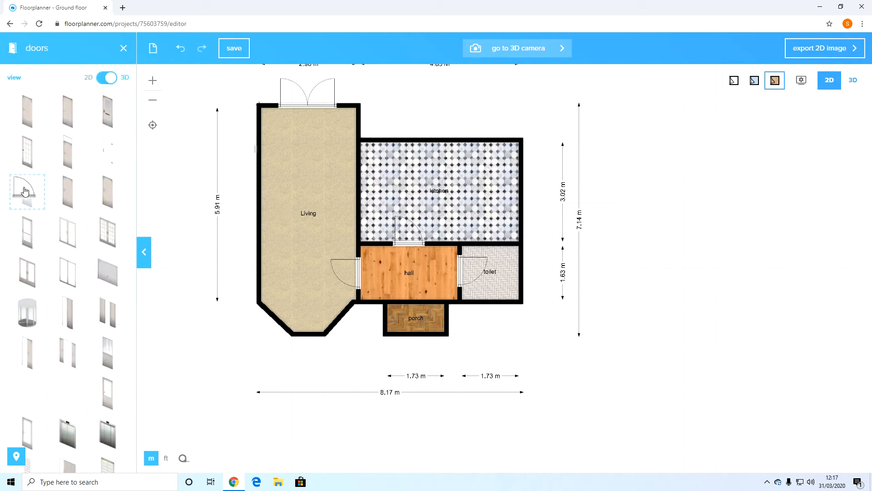
Place vision panel doors in the kitchen's upper exterior wall and the porch's lower wall, flipping the porch door to swing inward.
{"action": "left_click_drag", "start_coordinate": [25, 190], "coordinate": [488, 151]}
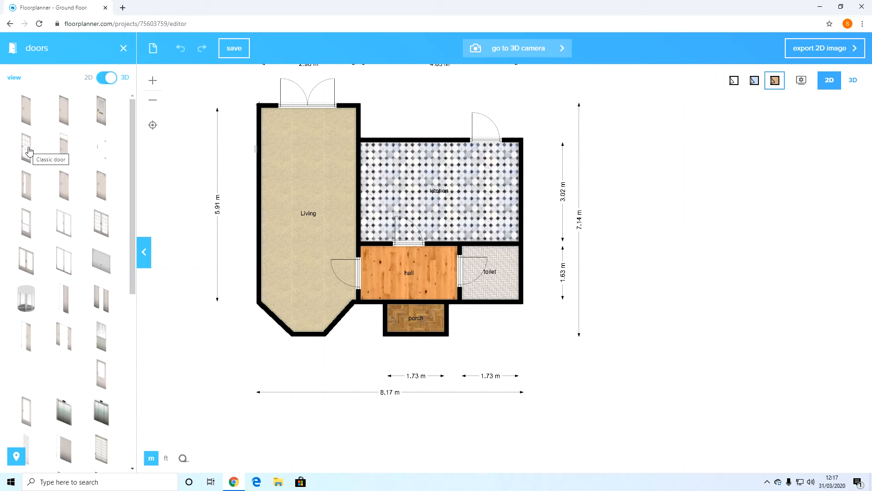
{"action": "left_click_drag", "start_coordinate": [26, 188], "coordinate": [419, 332]}
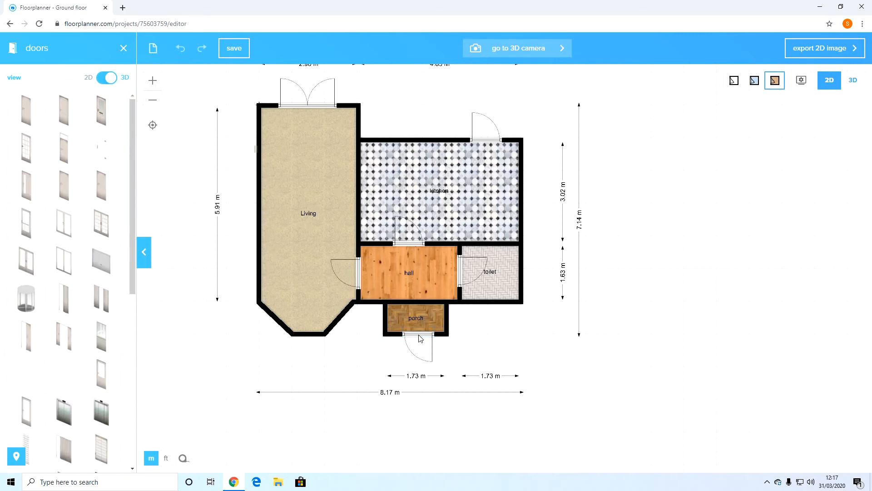
{"action": "left_click", "coordinate": [419, 331]}
{"action": "left_click", "coordinate": [432, 303]}
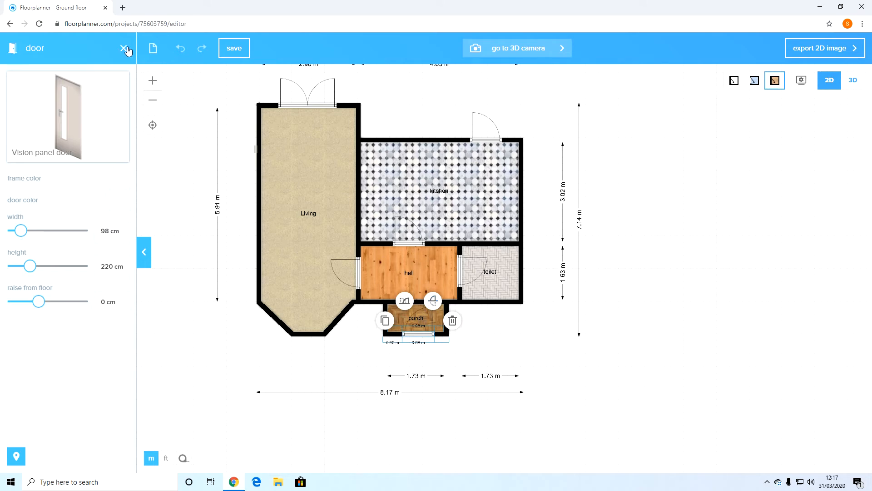
{"action": "left_click", "coordinate": [124, 48]}
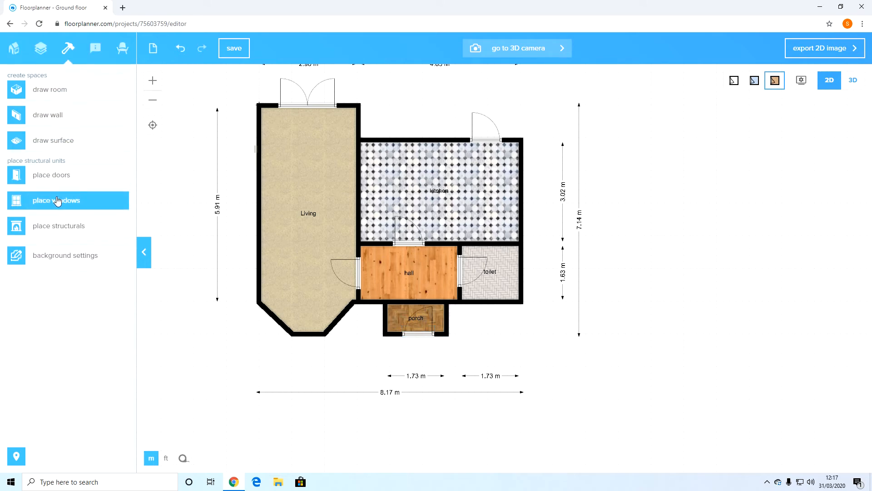
Place a classic door in the wall between the hall and the porch, opening into the hall.
{"action": "left_click", "coordinate": [54, 175]}
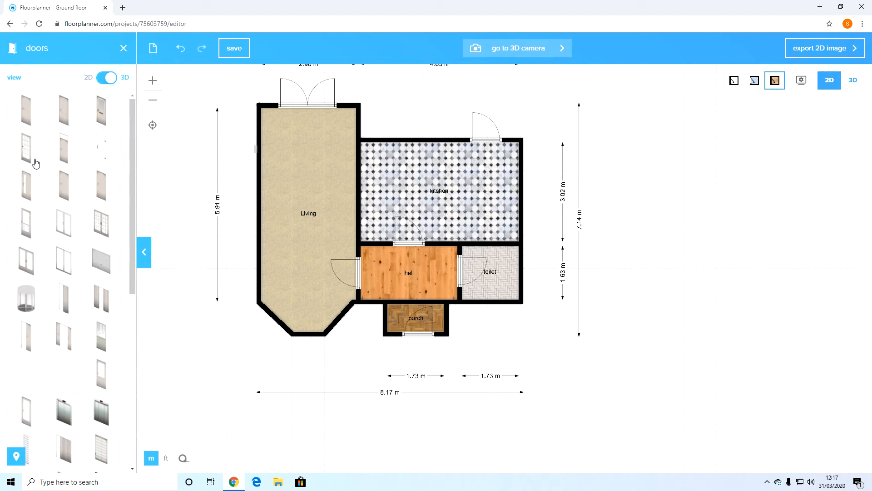
{"action": "left_click_drag", "start_coordinate": [27, 157], "coordinate": [419, 292]}
{"action": "left_click", "coordinate": [418, 302]}
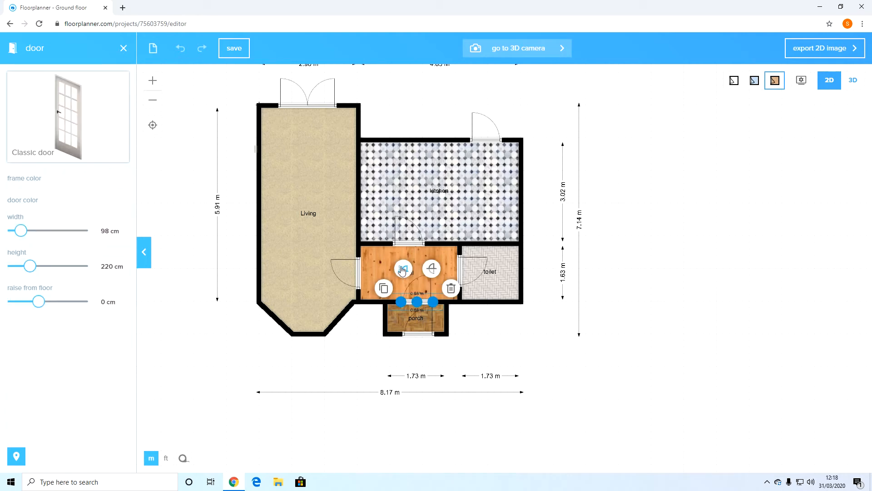
{"action": "left_click", "coordinate": [599, 384]}
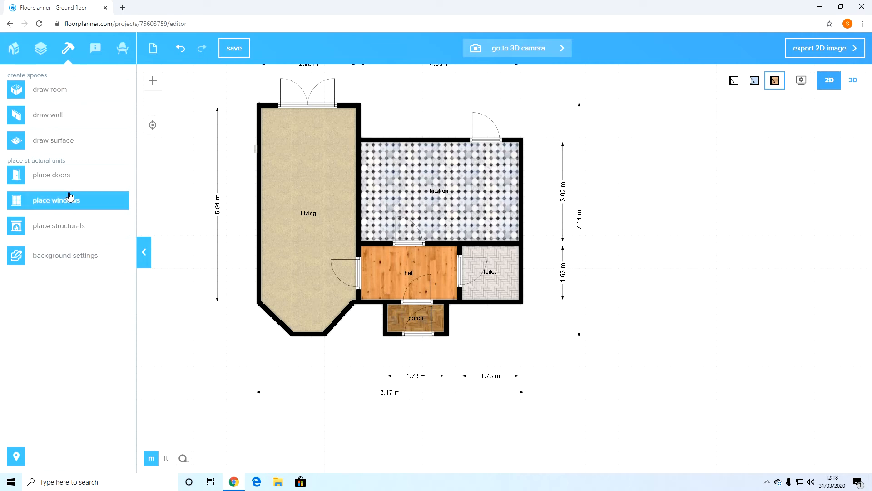
Place a standard window in the bottom wall of the living room's bay and set its width to 91 cm.
{"action": "left_click", "coordinate": [69, 207]}
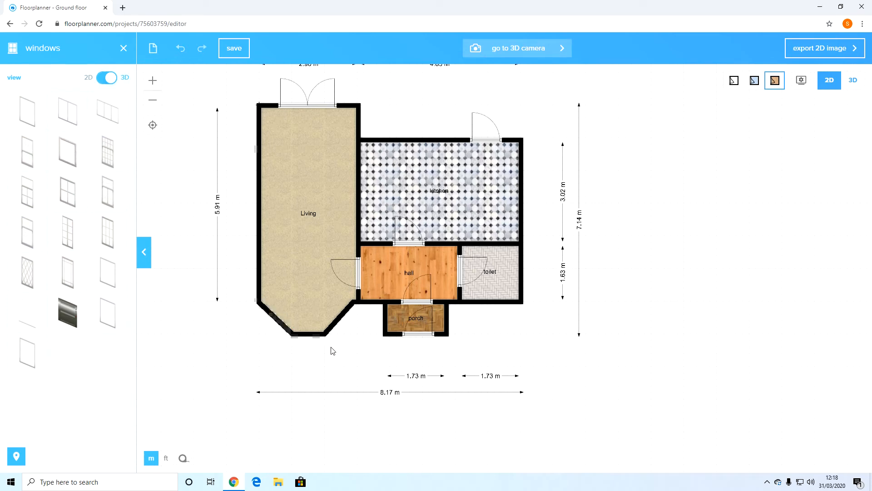
{"action": "left_click_drag", "start_coordinate": [25, 112], "coordinate": [309, 327]}
{"action": "left_click_drag", "start_coordinate": [23, 210], "coordinate": [18, 209]}
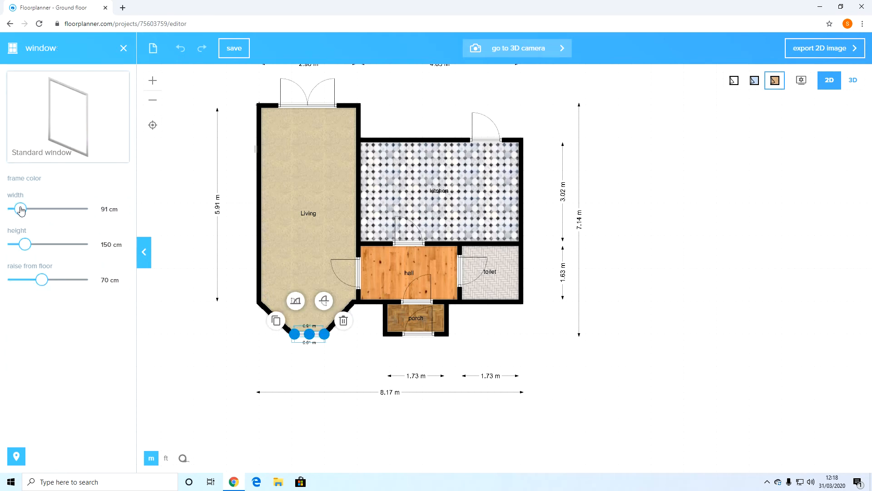
{"action": "left_click", "coordinate": [299, 366]}
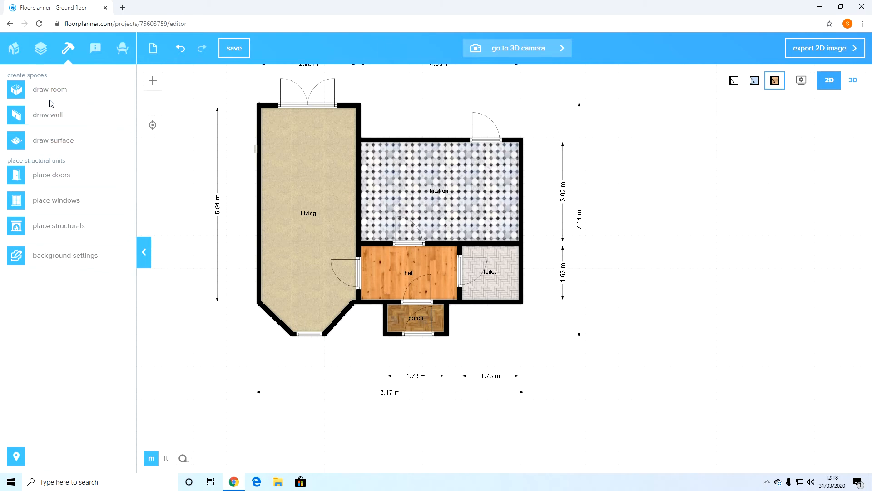
Place standard windows in both slanted walls of the living room's bay.
{"action": "left_click", "coordinate": [56, 205]}
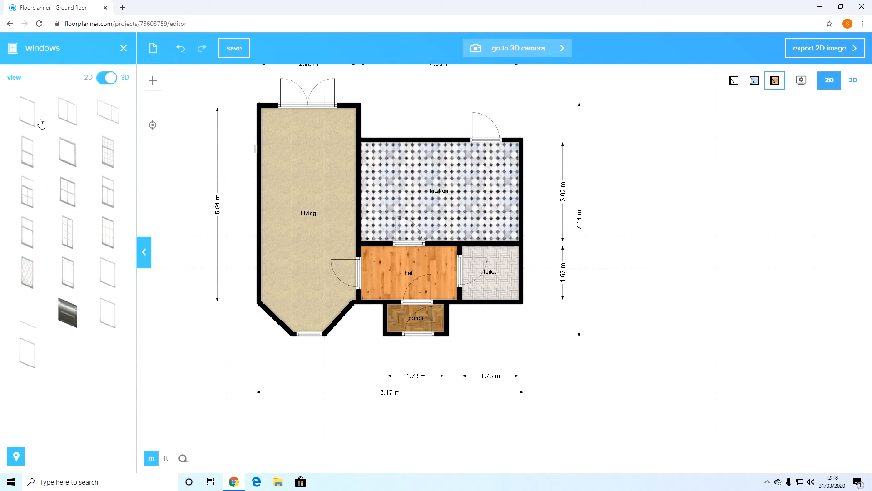
{"action": "left_click_drag", "start_coordinate": [41, 123], "coordinate": [279, 325]}
{"action": "left_click_drag", "start_coordinate": [19, 125], "coordinate": [345, 323]}
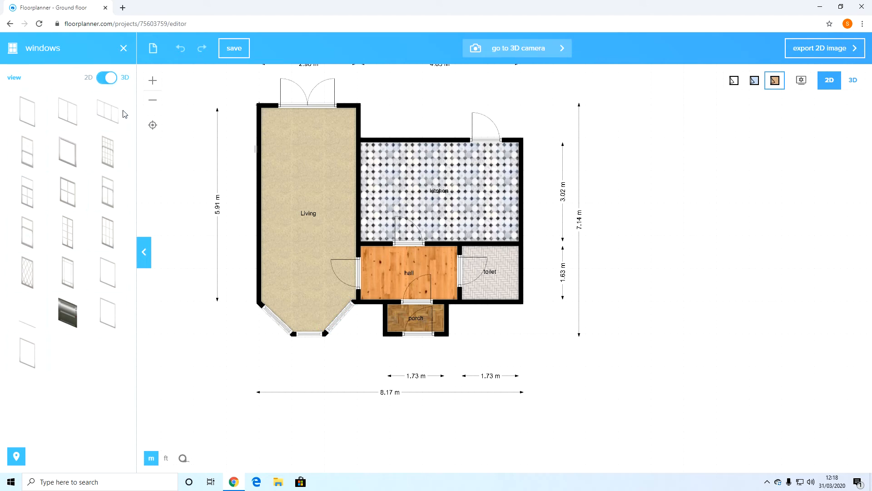
Place a three-pane window in the kitchen's upper wall, and windows in the right exterior walls of the toilet and kitchen.
{"action": "left_click_drag", "start_coordinate": [109, 108], "coordinate": [425, 151]}
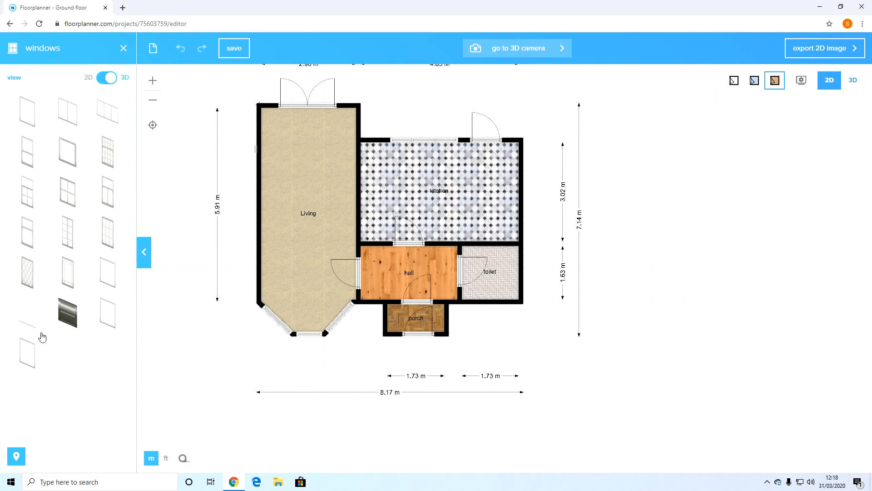
{"action": "left_click_drag", "start_coordinate": [28, 353], "coordinate": [558, 258]}
{"action": "left_click_drag", "start_coordinate": [66, 110], "coordinate": [507, 189]}
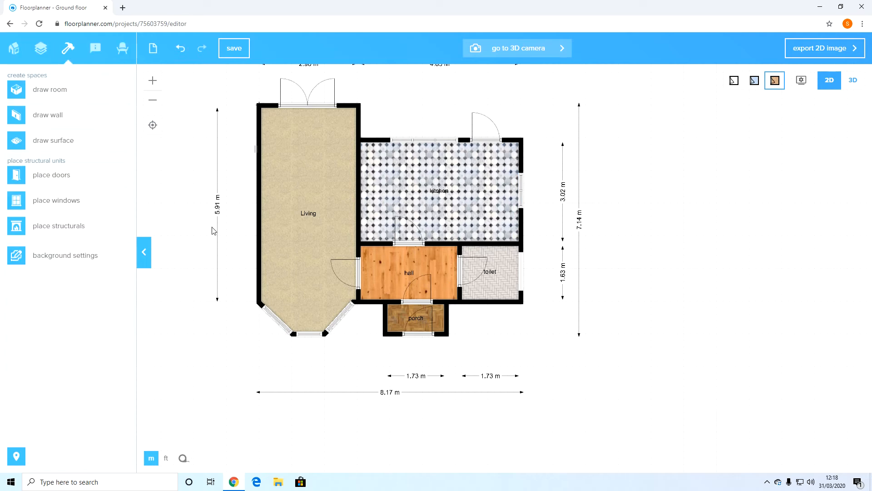
Check the placed doors and windows in the 3D view, and return to the 2D plan.
{"action": "left_click", "coordinate": [859, 82]}
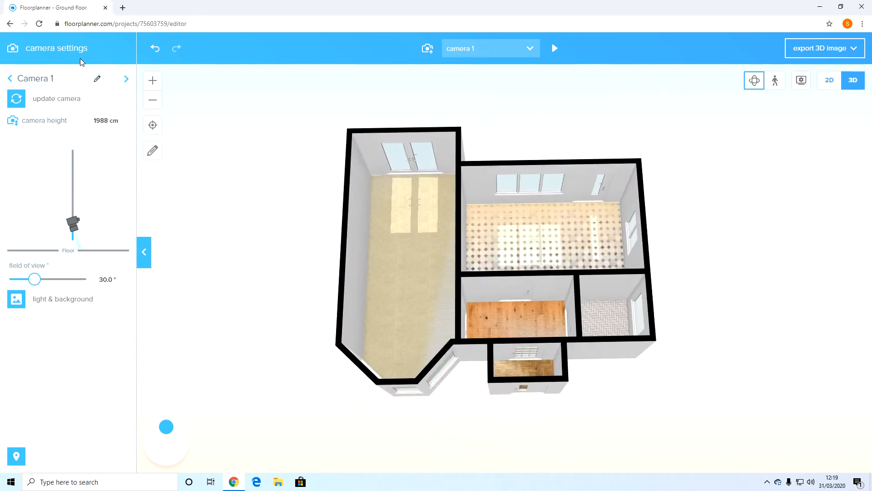
{"action": "left_click", "coordinate": [828, 82]}
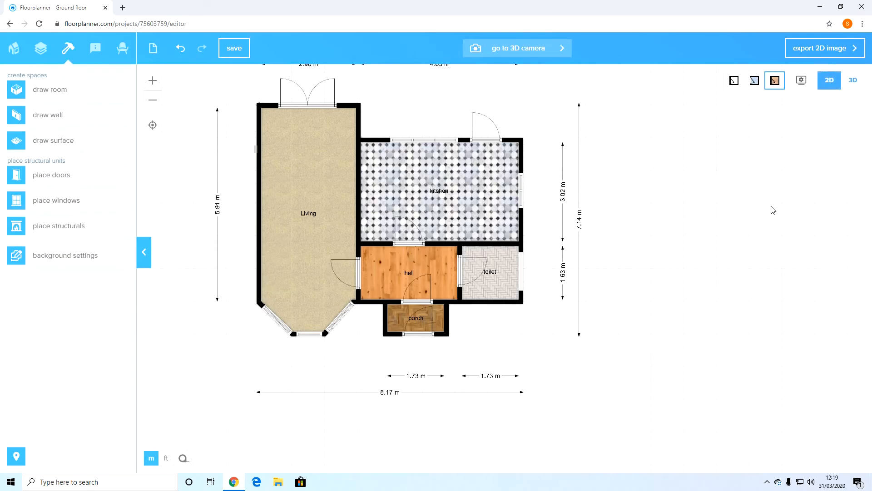
Search the furniture library for "sofa" and place a two-seat sofa against the living room's left wall, near the double doors.
{"action": "left_click", "coordinate": [122, 48]}
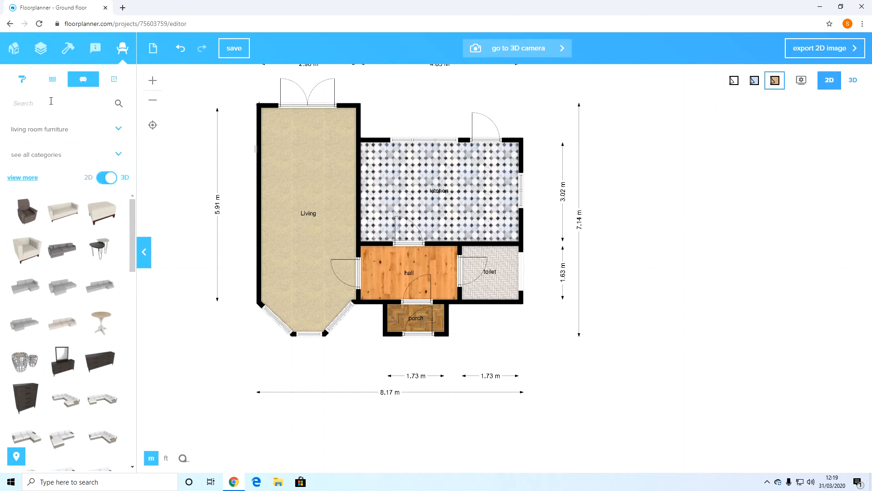
{"action": "left_click", "coordinate": [79, 131]}
{"action": "left_click", "coordinate": [71, 140]}
{"action": "left_click", "coordinate": [55, 106]}
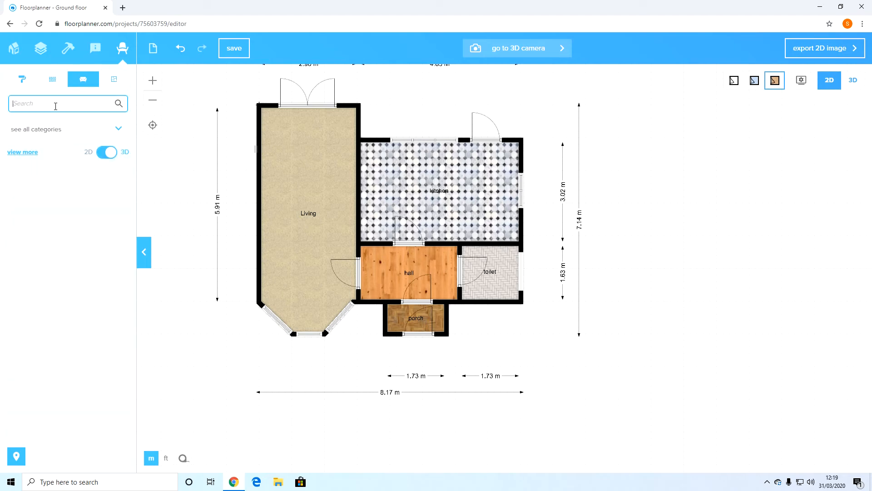
{"action": "type", "text": "sofa"}
{"action": "key", "text": "Return"}
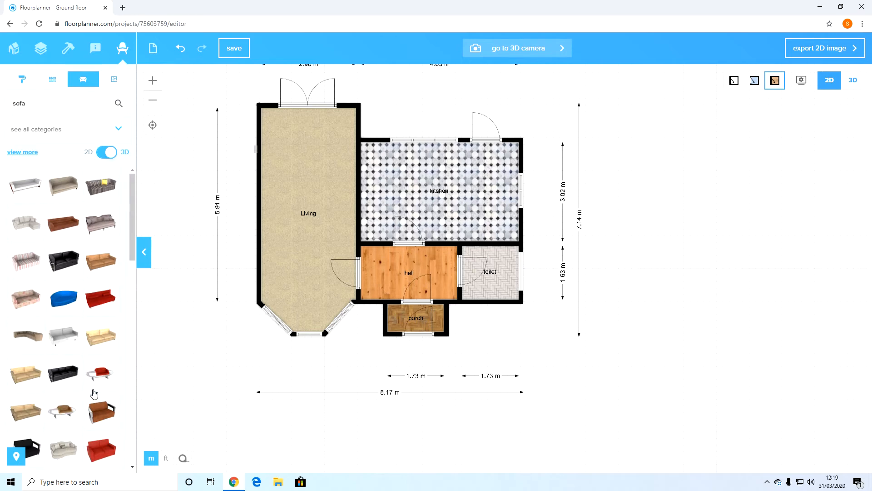
{"action": "left_click_drag", "start_coordinate": [21, 381], "coordinate": [282, 172]}
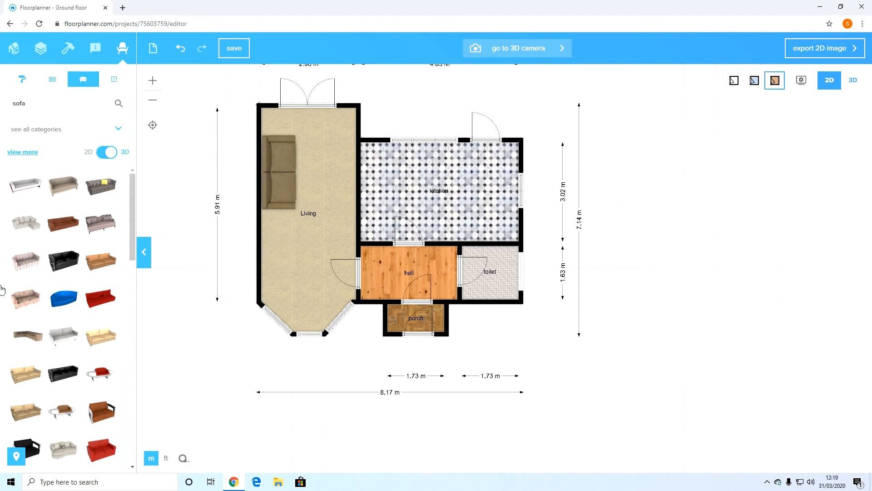
Search the furniture library for "chair" and place a brown armchair below the sofa, rotated to 80° and slightly off the wall.
{"action": "double_click", "coordinate": [40, 102]}
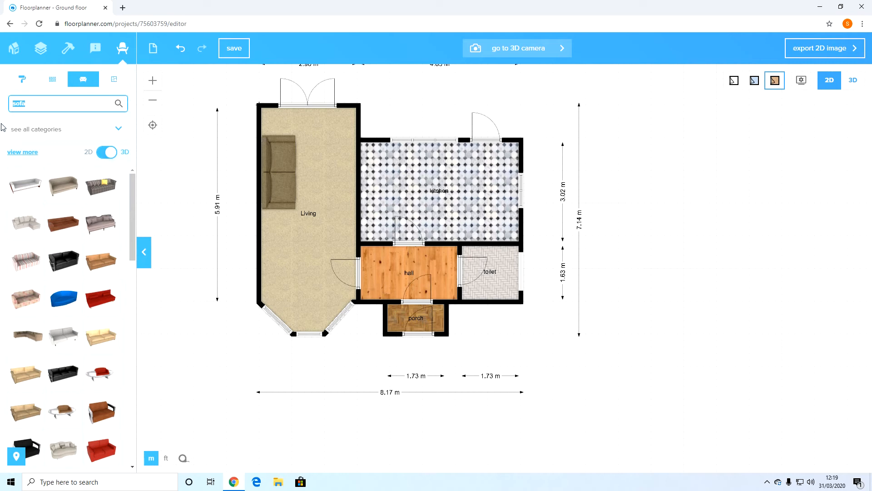
{"action": "type", "text": "chair"}
{"action": "key", "text": "Return"}
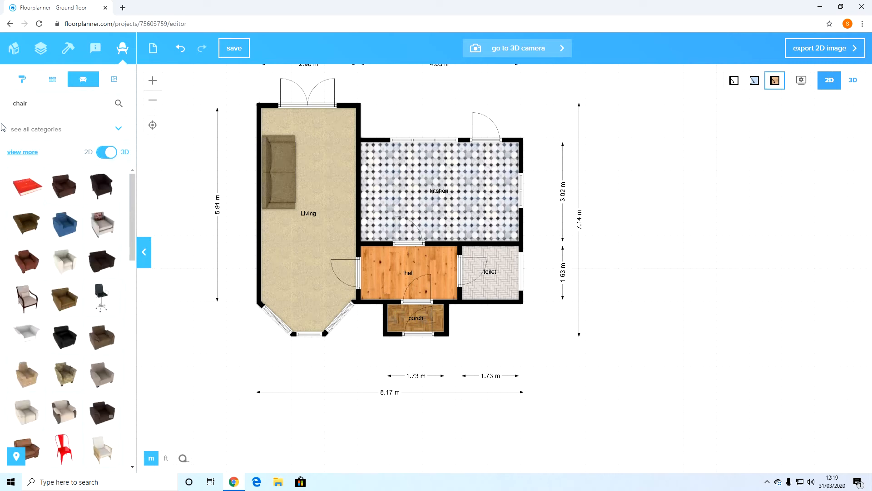
{"action": "left_click_drag", "start_coordinate": [56, 300], "coordinate": [280, 259]}
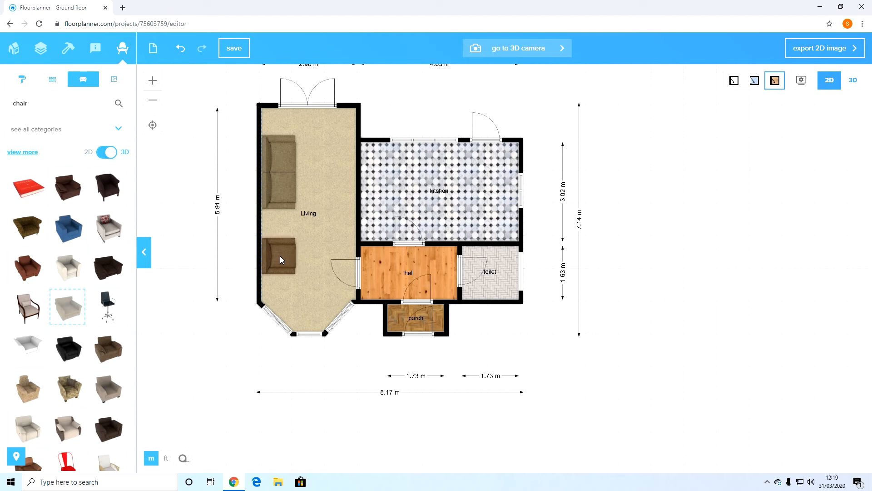
{"action": "left_click", "coordinate": [280, 256]}
{"action": "left_click_drag", "start_coordinate": [273, 197], "coordinate": [264, 200]}
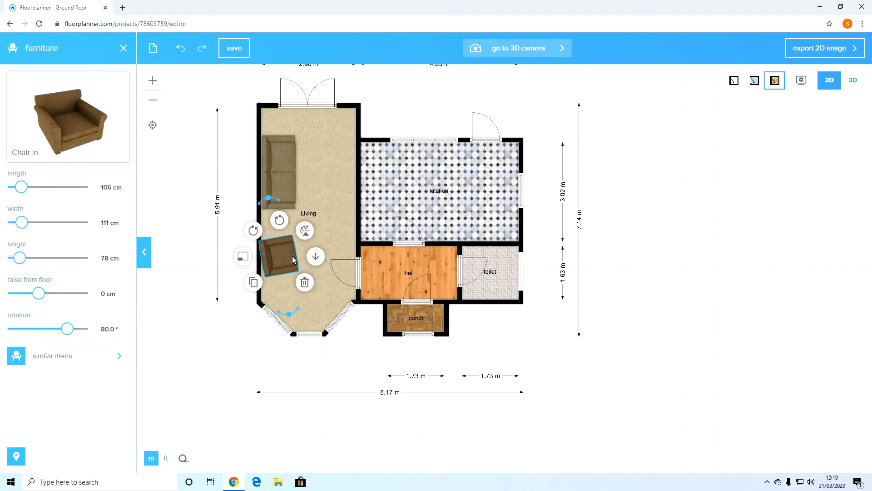
{"action": "left_click_drag", "start_coordinate": [282, 256], "coordinate": [285, 258]}
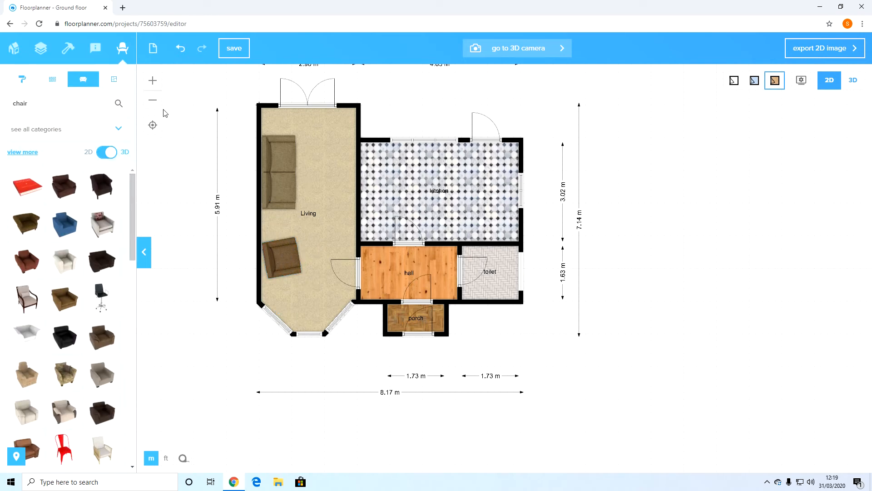
Search the furniture library for "television" and place a flat-screen TV on the living room wall opposite the sofa.
{"action": "double_click", "coordinate": [11, 104]}
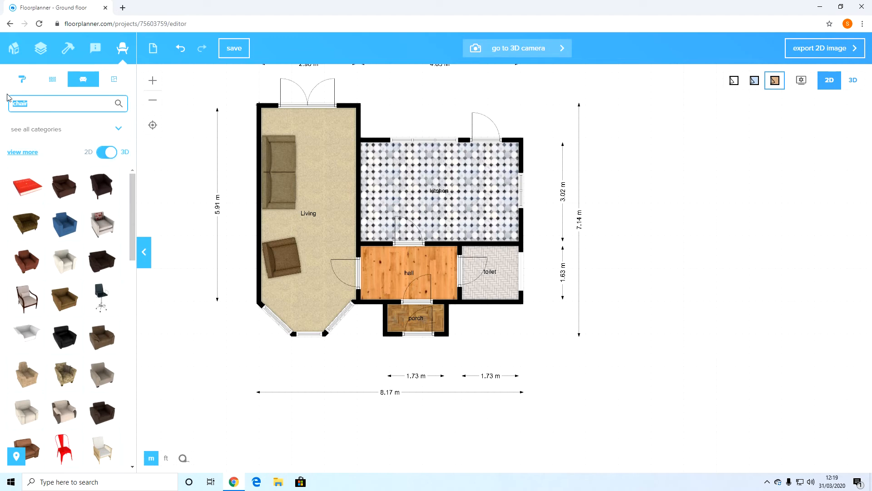
{"action": "type", "text": "television"}
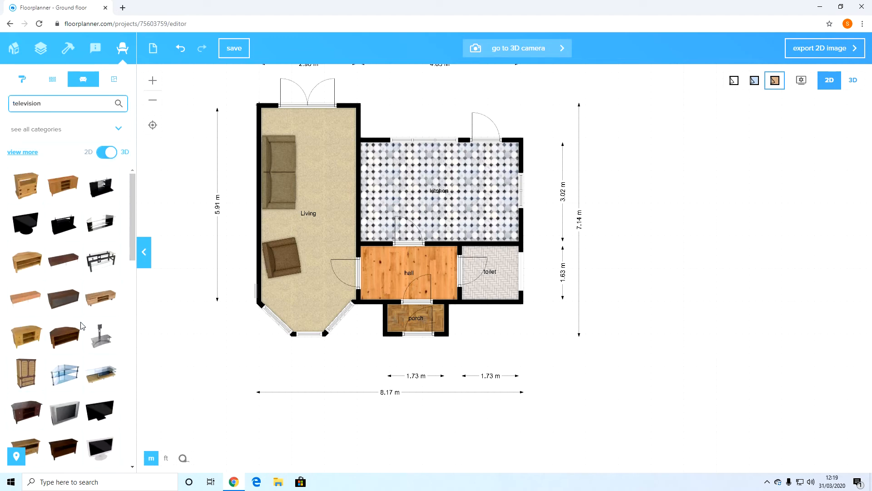
{"action": "scroll", "coordinate": [82, 325], "scroll_direction": "down", "scroll_amount": 5}
{"action": "left_click_drag", "start_coordinate": [74, 345], "coordinate": [68, 342]}
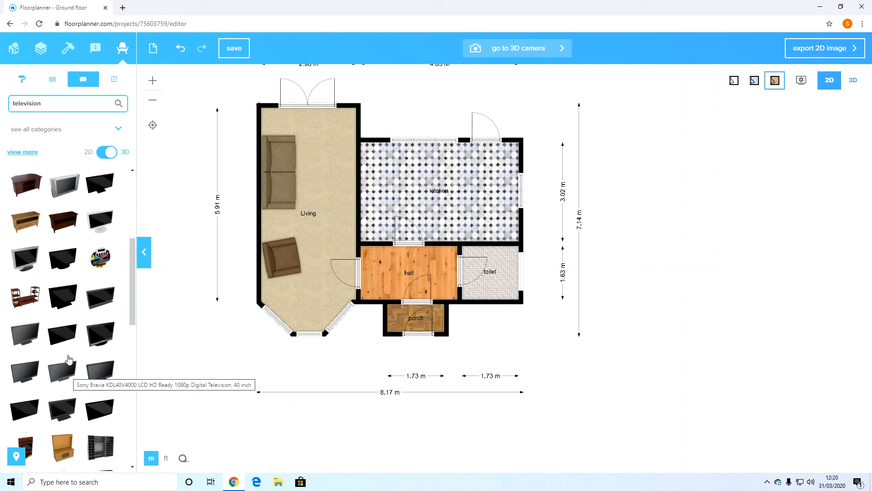
{"action": "left_click_drag", "start_coordinate": [66, 338], "coordinate": [353, 189]}
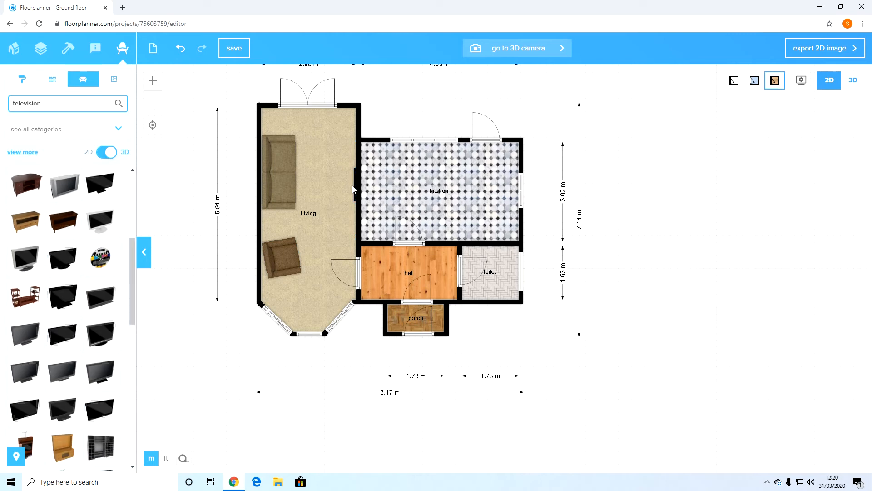
Search the furniture library for "toys" and place the children's desk with its stool in the living room's bay.
{"action": "double_click", "coordinate": [47, 107]}
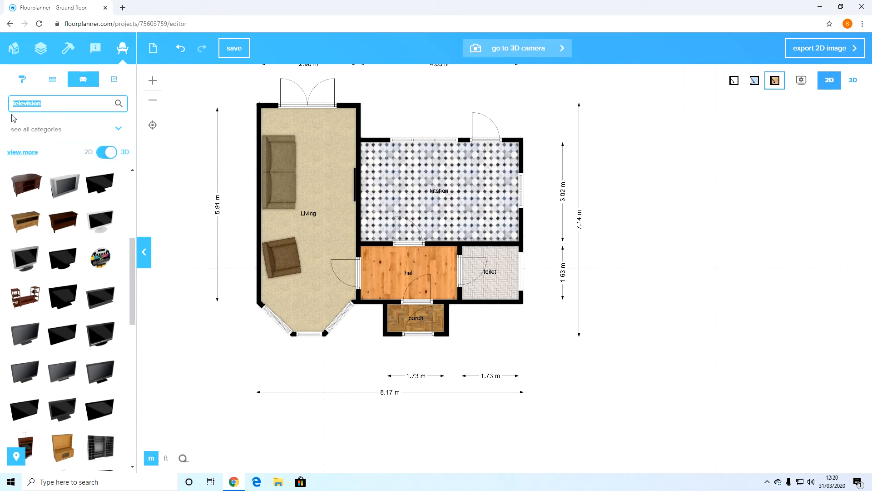
{"action": "type", "text": "toys"}
{"action": "key", "text": "Return"}
{"action": "scroll", "coordinate": [81, 296], "scroll_direction": "down", "scroll_amount": 10}
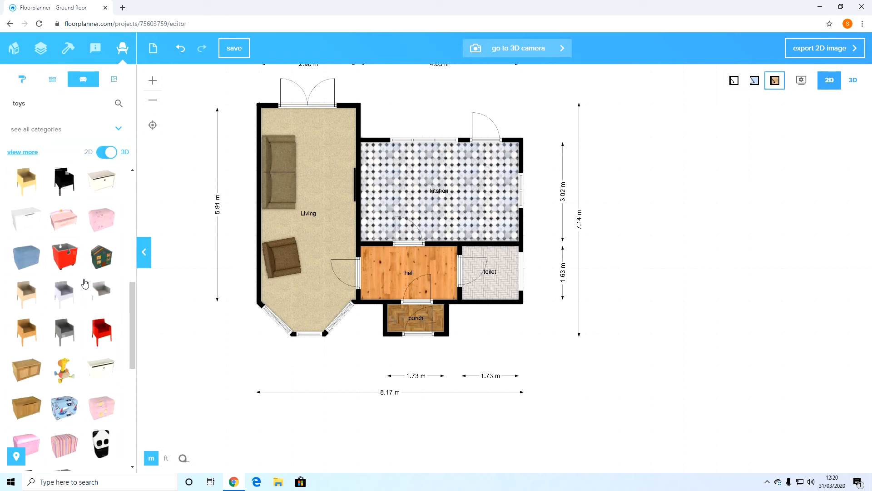
{"action": "scroll", "coordinate": [81, 296], "scroll_direction": "down", "scroll_amount": 10}
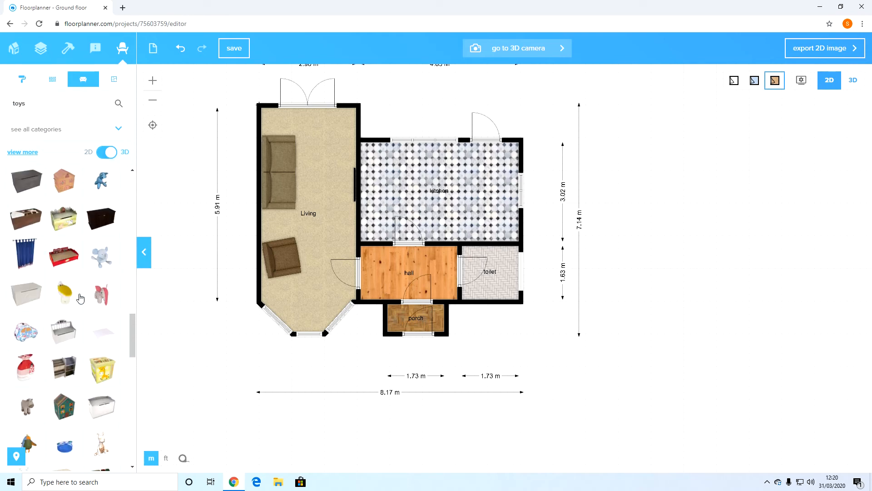
{"action": "scroll", "coordinate": [81, 298], "scroll_direction": "down", "scroll_amount": 5}
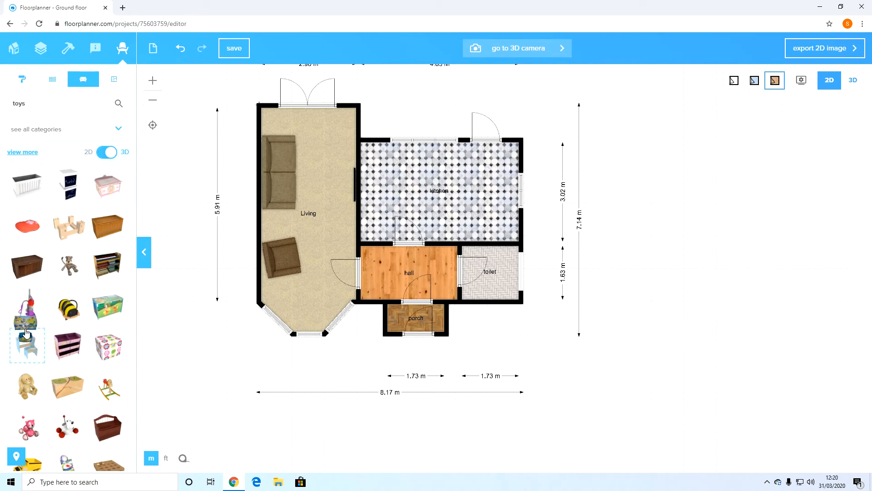
{"action": "left_click_drag", "start_coordinate": [25, 335], "coordinate": [313, 319]}
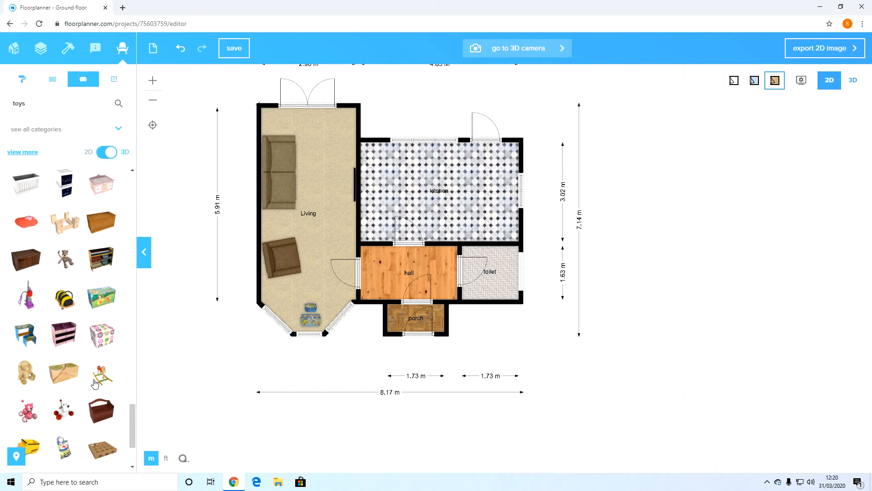
Add a small toy to the left of the children's desk and a red and yellow toy car to its upper right.
{"action": "scroll", "coordinate": [94, 383], "scroll_direction": "down", "scroll_amount": 3}
{"action": "left_click_drag", "start_coordinate": [29, 302], "coordinate": [282, 303]}
{"action": "scroll", "coordinate": [45, 245], "scroll_direction": "down", "scroll_amount": 5}
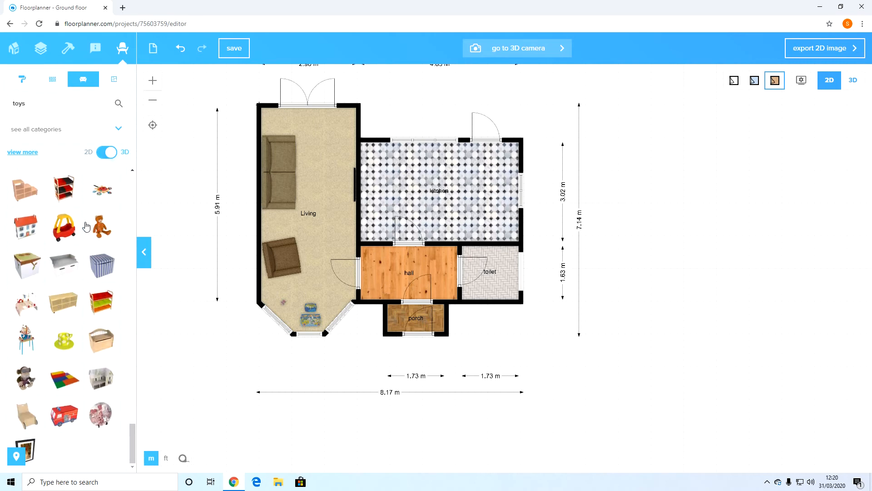
{"action": "left_click_drag", "start_coordinate": [84, 227], "coordinate": [336, 299]}
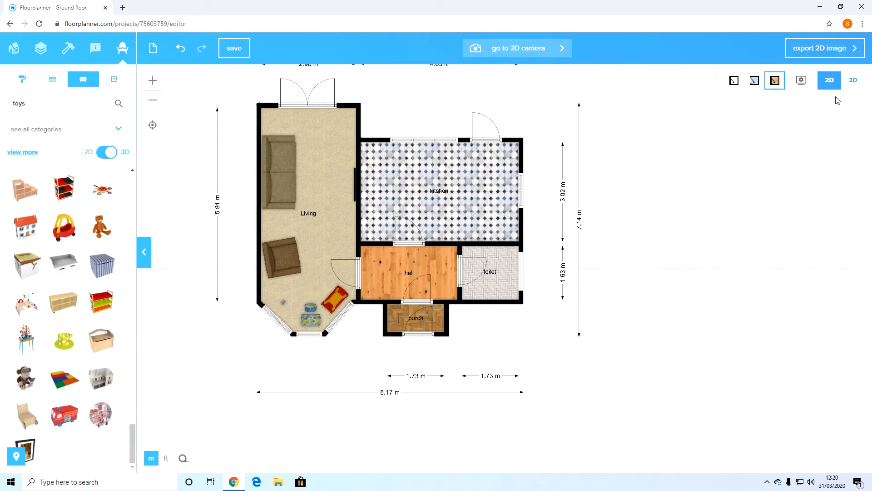
Inspect the furnished living room and the other rooms from several angles in 3D, and return to the 2D plan.
{"action": "left_click", "coordinate": [853, 80]}
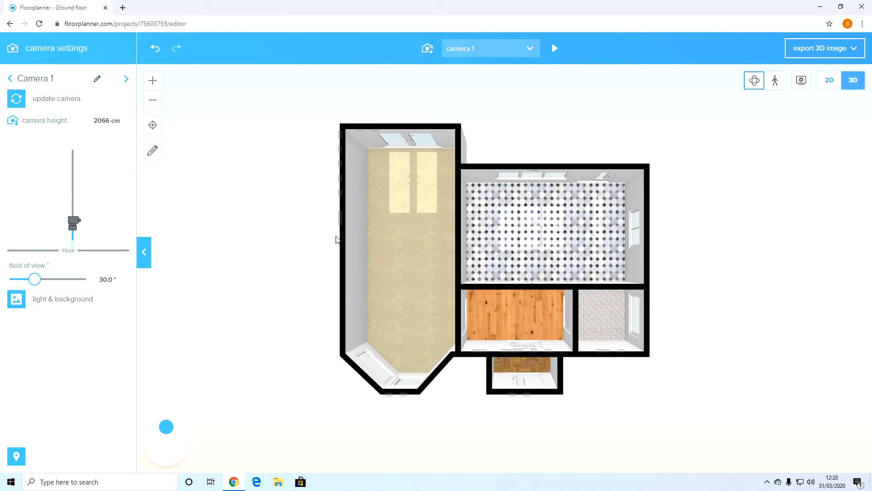
{"action": "left_click_drag", "start_coordinate": [342, 340], "coordinate": [491, 332]}
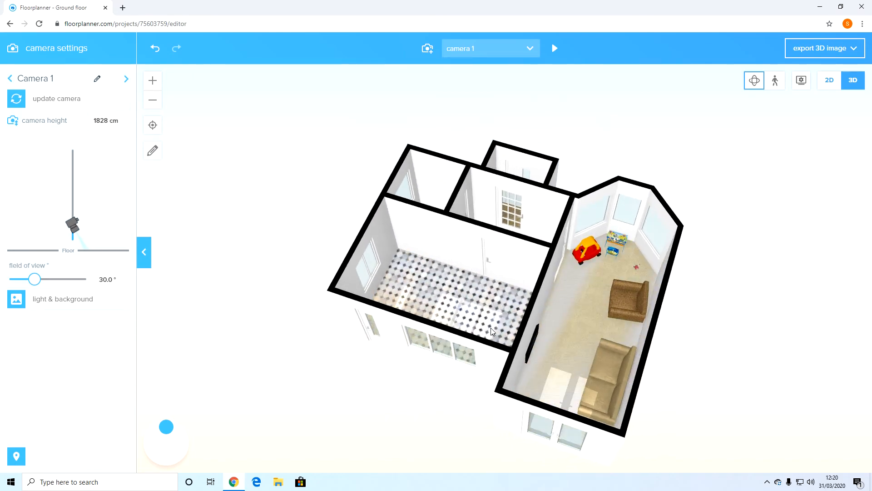
{"action": "scroll", "coordinate": [627, 269], "scroll_direction": "up", "scroll_amount": 5}
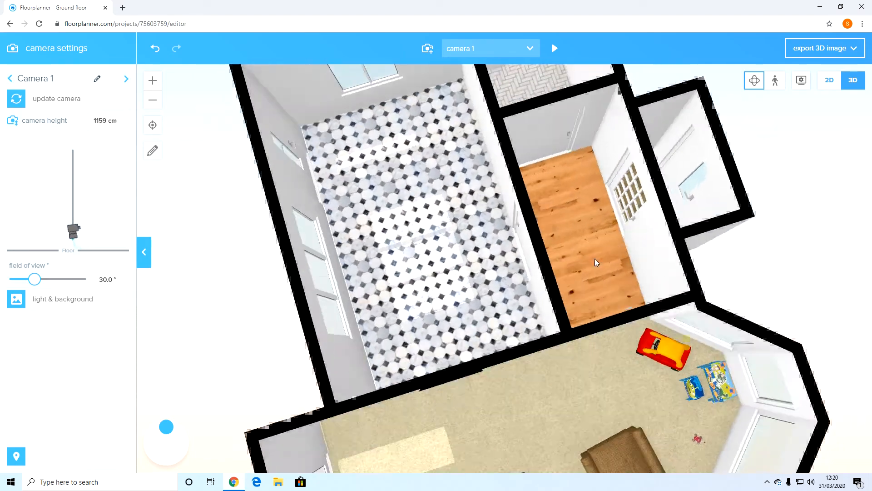
{"action": "left_click_drag", "start_coordinate": [596, 262], "coordinate": [522, 253]}
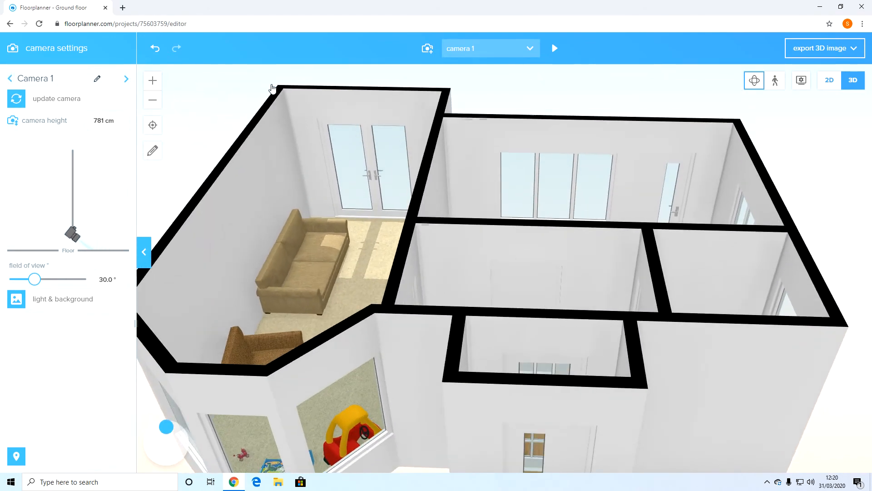
{"action": "left_click", "coordinate": [830, 81]}
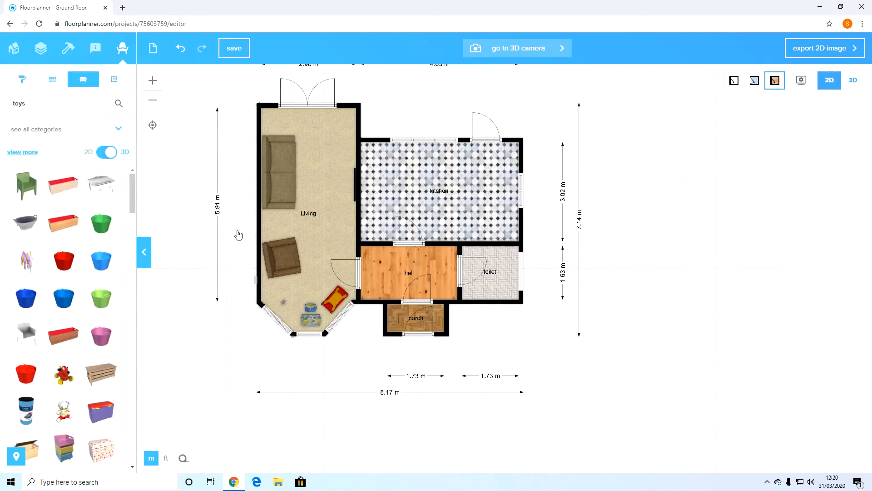
Shift the sofa slightly along its wall, then find a plain red rug under "rug" and place it between the sofa and the TV.
{"action": "left_click_drag", "start_coordinate": [284, 164], "coordinate": [281, 148]}
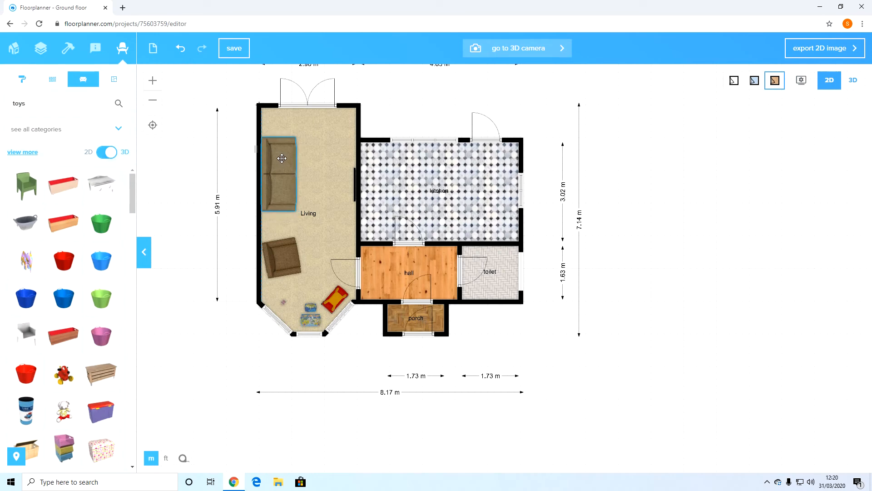
{"action": "left_click_drag", "start_coordinate": [41, 103], "coordinate": [3, 102]}
{"action": "type", "text": "rug"}
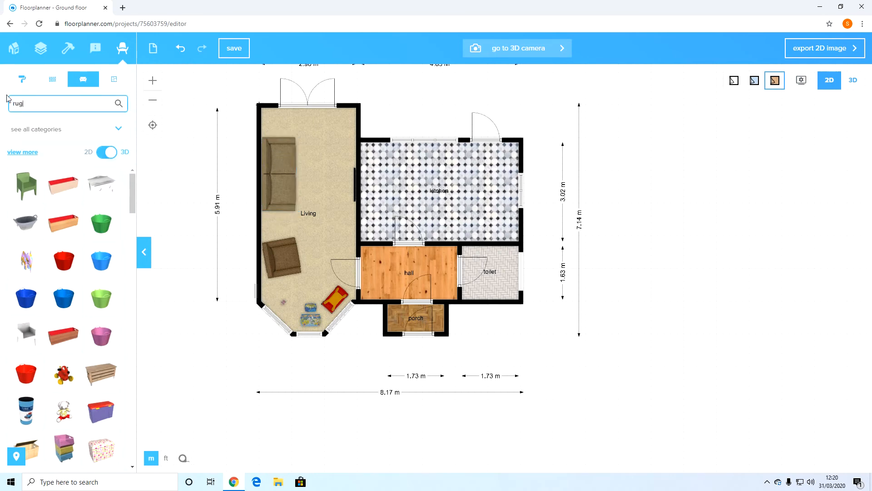
{"action": "key", "text": "Return"}
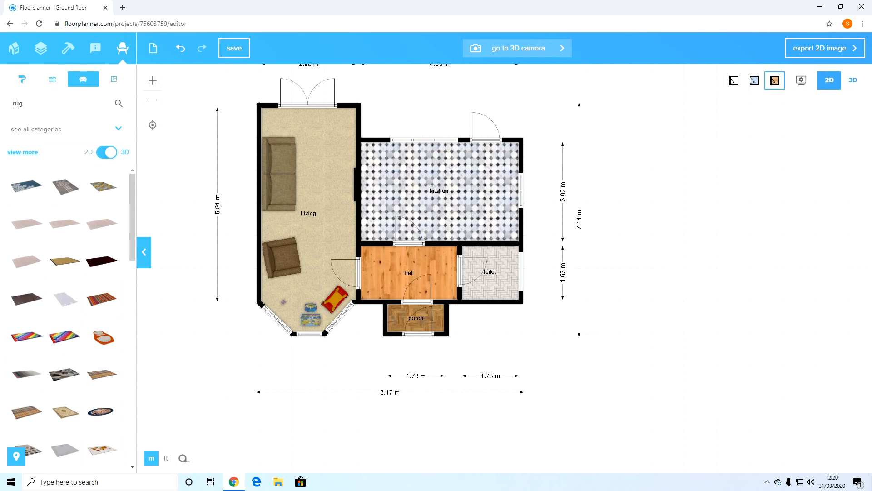
{"action": "scroll", "coordinate": [90, 254], "scroll_direction": "down", "scroll_amount": 4}
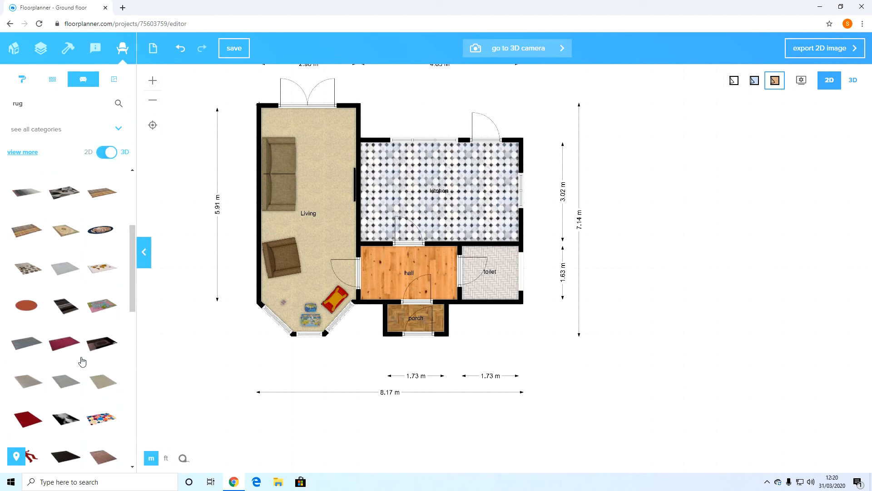
{"action": "scroll", "coordinate": [86, 347], "scroll_direction": "down", "scroll_amount": 2}
{"action": "scroll", "coordinate": [34, 377], "scroll_direction": "down", "scroll_amount": 3}
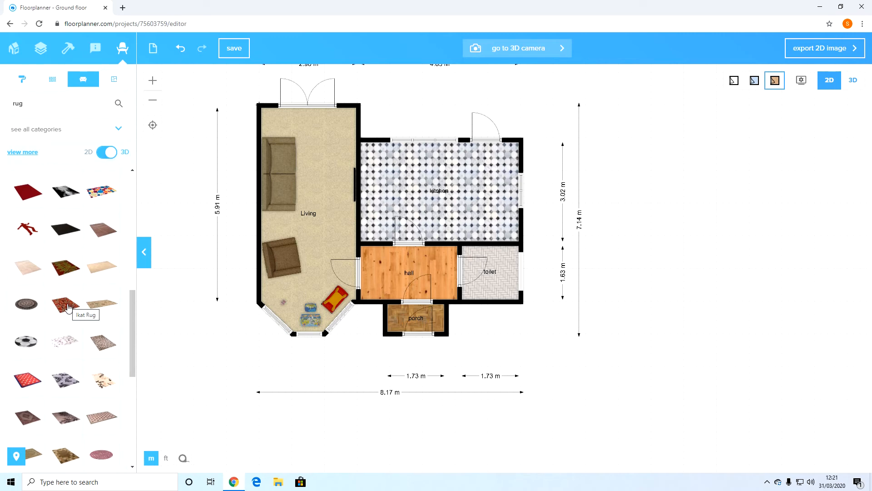
{"action": "scroll", "coordinate": [71, 304], "scroll_direction": "down", "scroll_amount": 5}
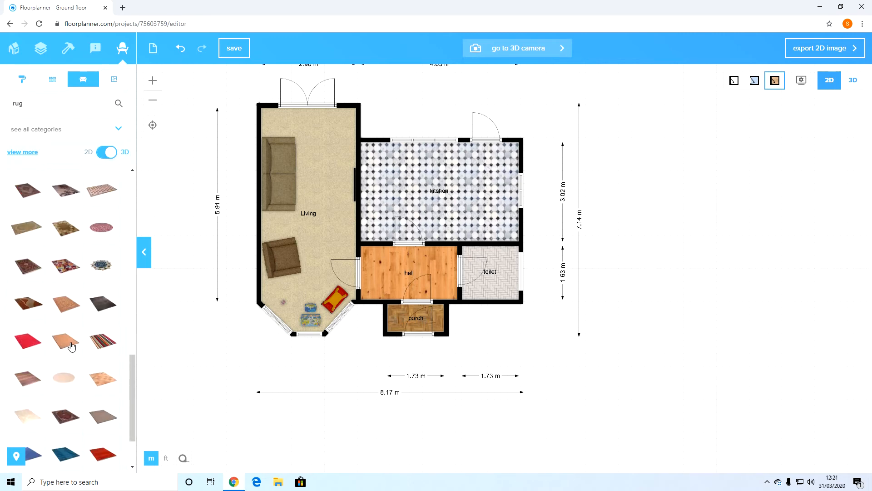
{"action": "left_click_drag", "start_coordinate": [36, 345], "coordinate": [315, 180]}
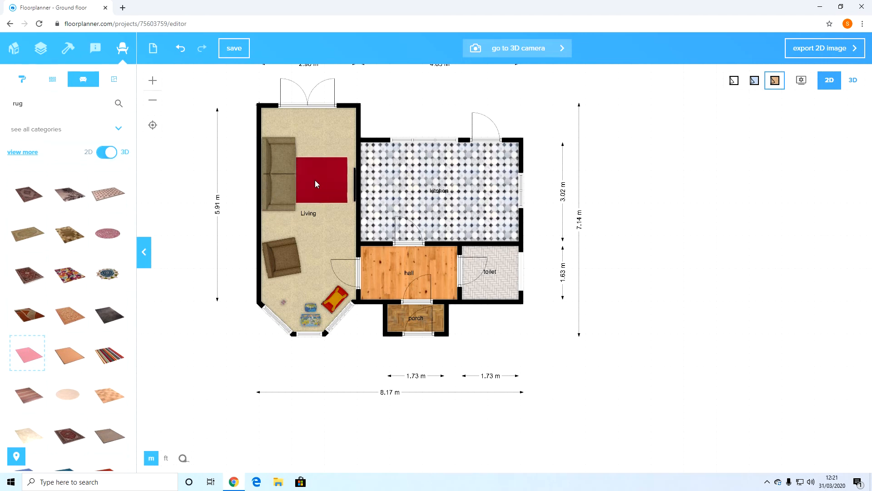
Resize the red rug to 122 cm length and 171 cm width, and move it away from the sofa towards the TV.
{"action": "left_click", "coordinate": [332, 200]}
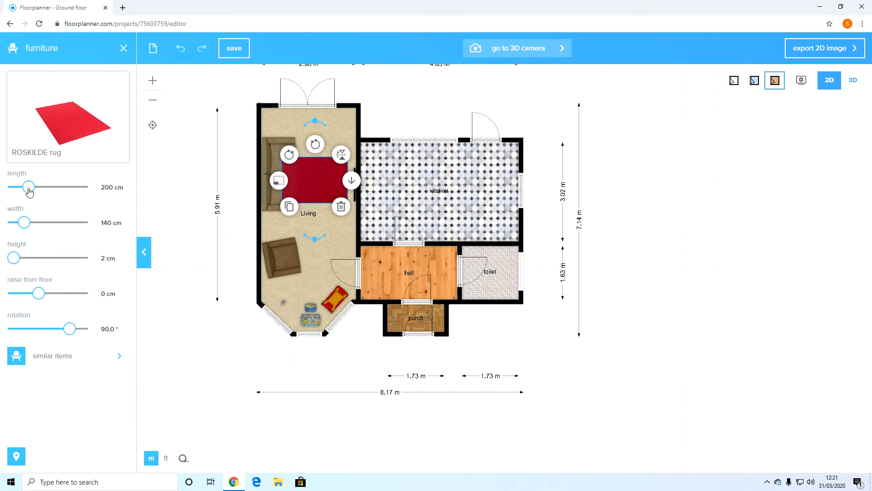
{"action": "left_click_drag", "start_coordinate": [28, 187], "coordinate": [23, 187]}
{"action": "left_click_drag", "start_coordinate": [26, 223], "coordinate": [27, 223]}
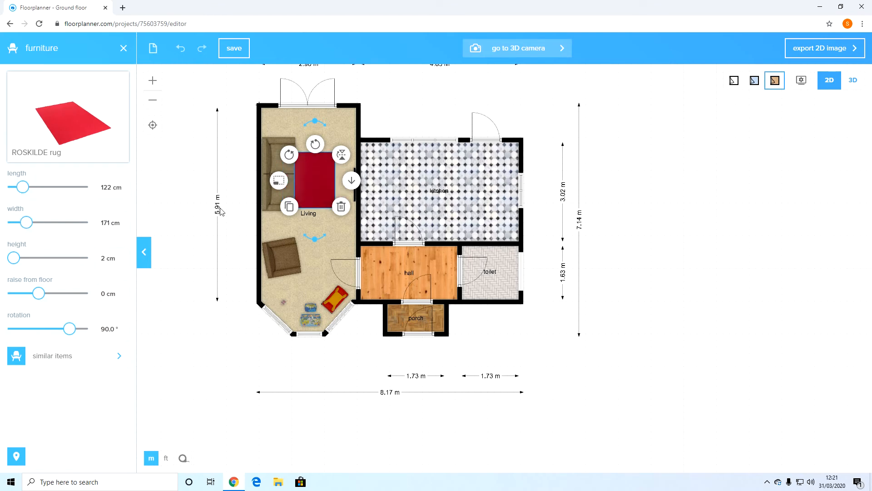
{"action": "left_click", "coordinate": [197, 167]}
{"action": "left_click_drag", "start_coordinate": [312, 173], "coordinate": [322, 175]}
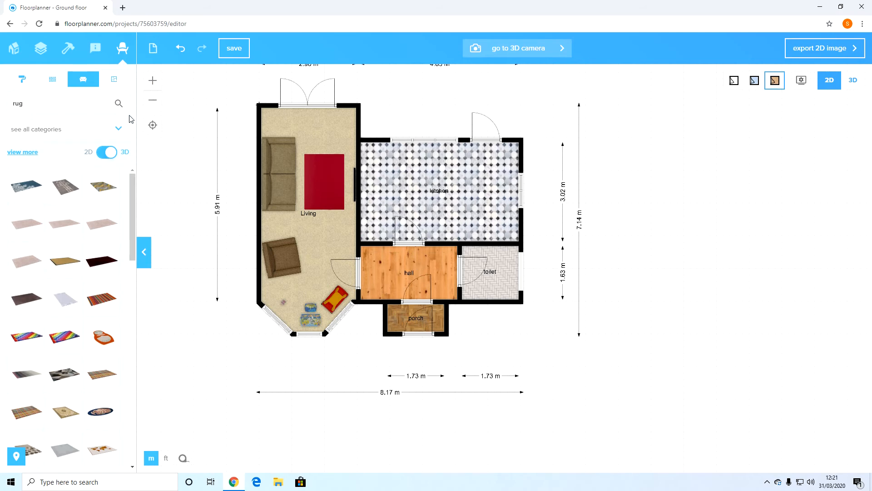
Search the furniture library for "shoes" and place the Telescopic Shoe Rack in the hall against the kitchen wall, beside the kitchen door.
{"action": "double_click", "coordinate": [74, 104]}
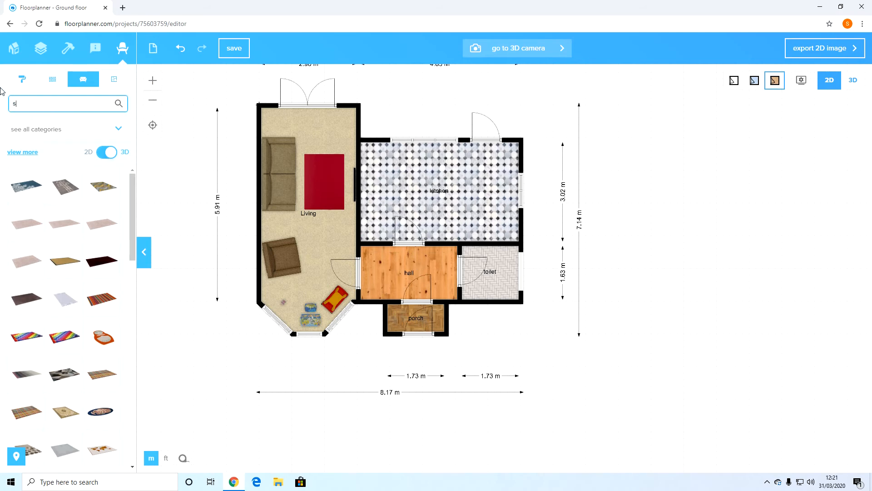
{"action": "type", "text": "shoes"}
{"action": "key", "text": "Return"}
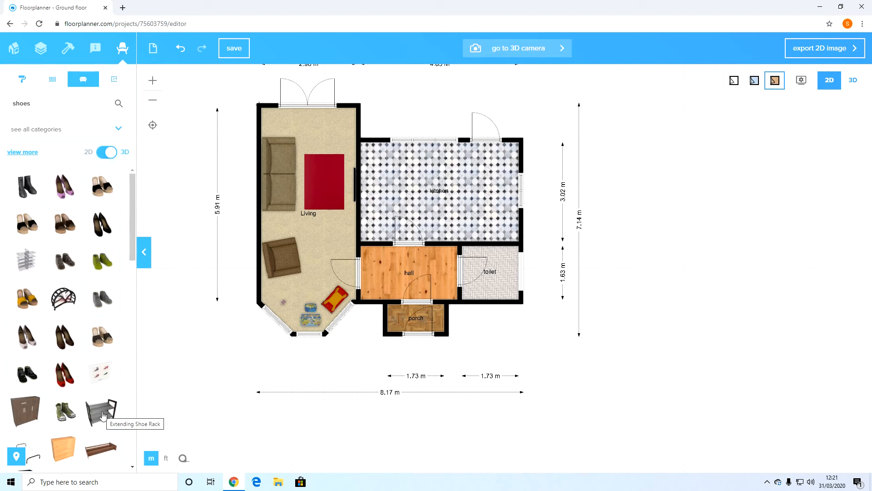
{"action": "scroll", "coordinate": [98, 363], "scroll_direction": "down", "scroll_amount": 5}
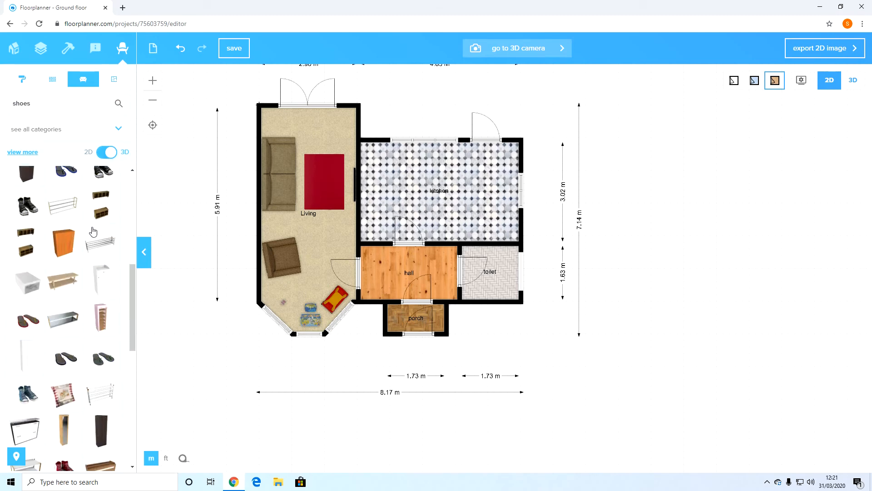
{"action": "left_click_drag", "start_coordinate": [63, 208], "coordinate": [388, 260]}
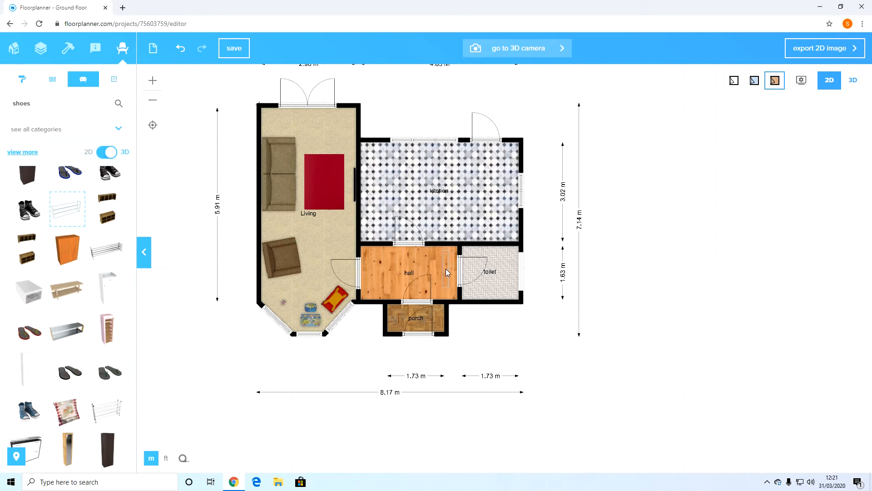
{"action": "left_click_drag", "start_coordinate": [381, 268], "coordinate": [439, 252]}
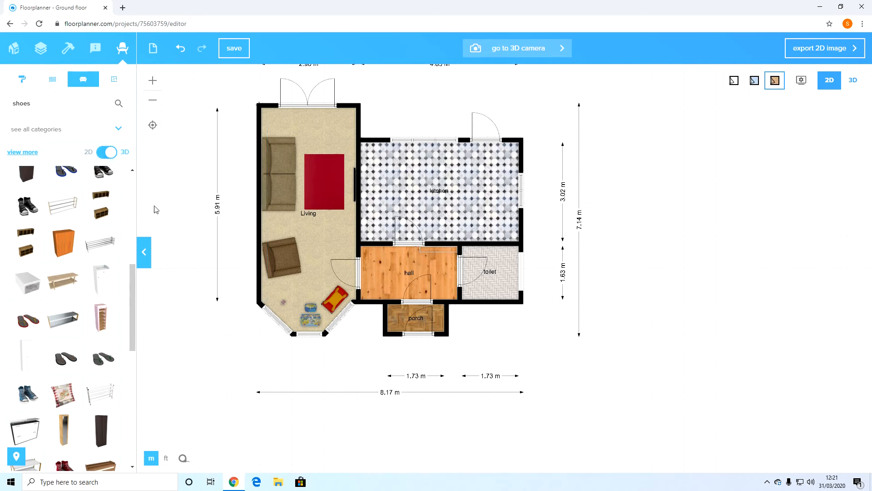
Set the shoe rack's width to 37 cm and shift it along the kitchen wall towards the toilet.
{"action": "left_click", "coordinate": [438, 250]}
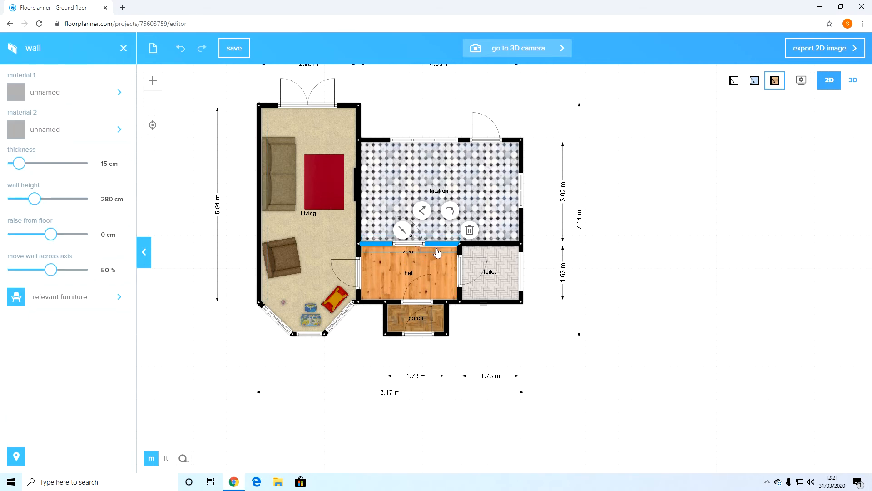
{"action": "left_click", "coordinate": [436, 251]}
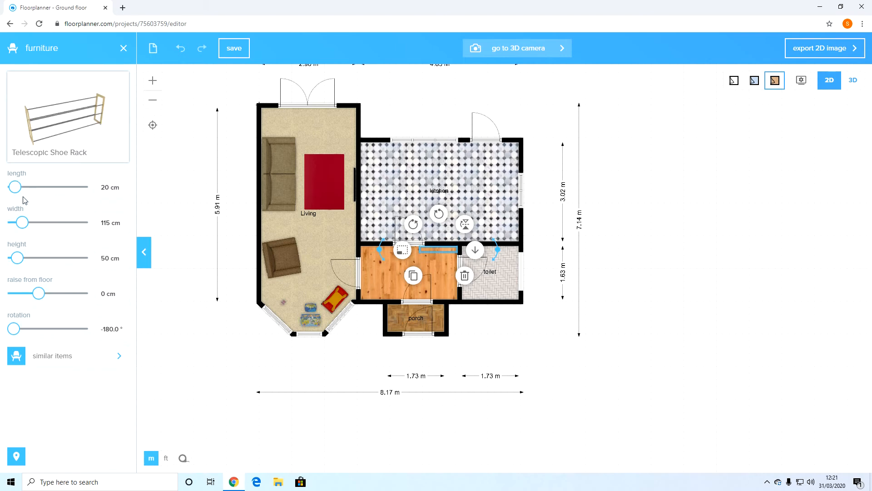
{"action": "left_click_drag", "start_coordinate": [22, 222], "coordinate": [17, 224]}
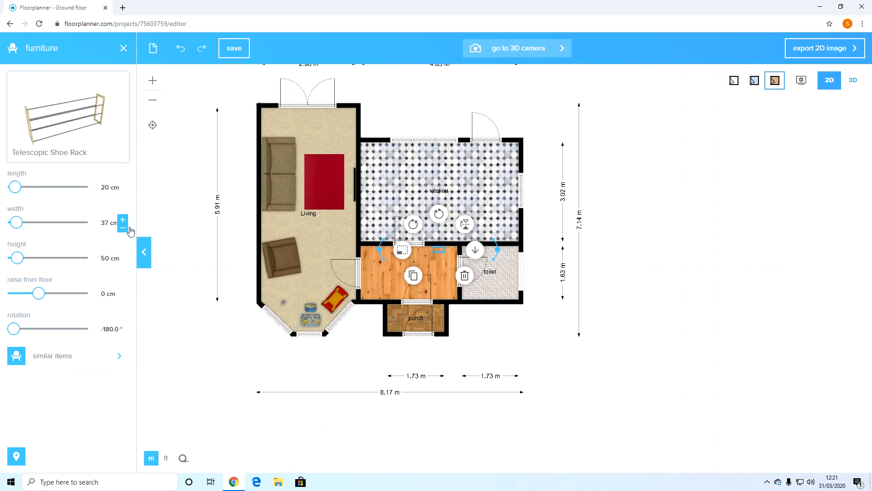
{"action": "left_click", "coordinate": [187, 236]}
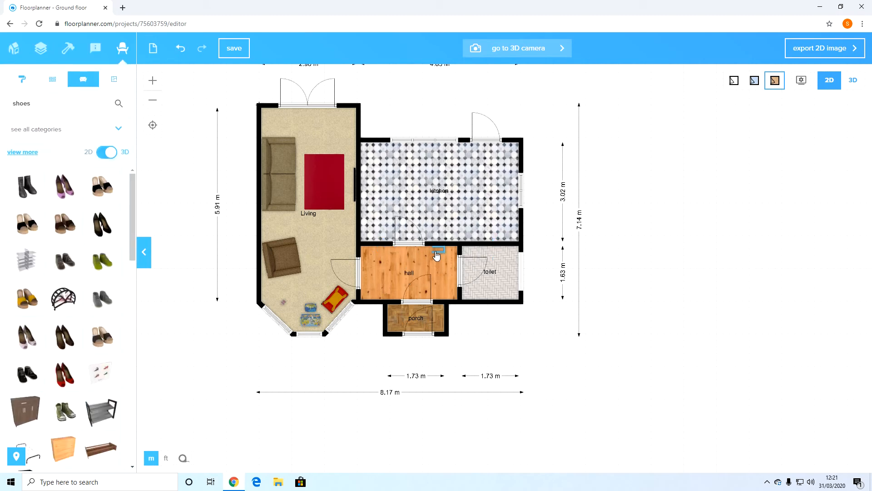
{"action": "left_click_drag", "start_coordinate": [436, 256], "coordinate": [442, 252]}
Place purple heels and green boots at opposite ends of the hall's kitchen wall, and brown sandals in the corner between toilet and porch.
{"action": "left_click_drag", "start_coordinate": [60, 192], "coordinate": [448, 253]}
{"action": "left_click_drag", "start_coordinate": [65, 411], "coordinate": [368, 252]}
{"action": "scroll", "coordinate": [91, 322], "scroll_direction": "down", "scroll_amount": 10}
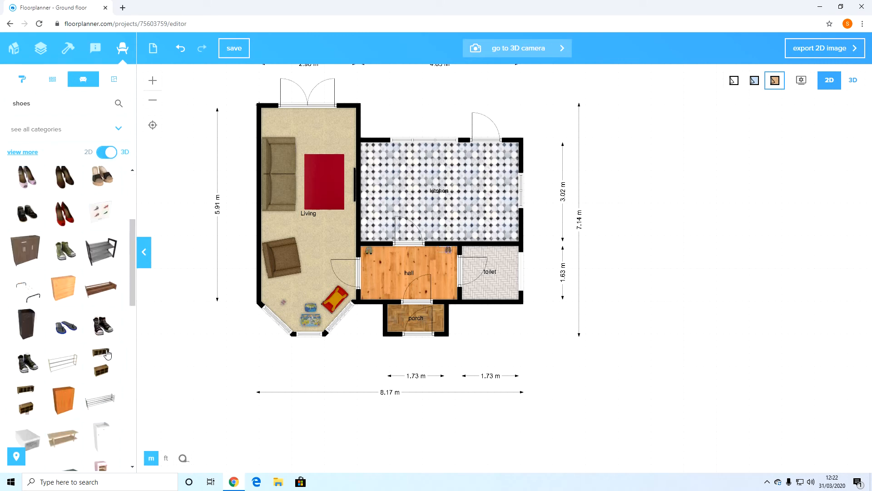
{"action": "scroll", "coordinate": [91, 322], "scroll_direction": "down", "scroll_amount": 10}
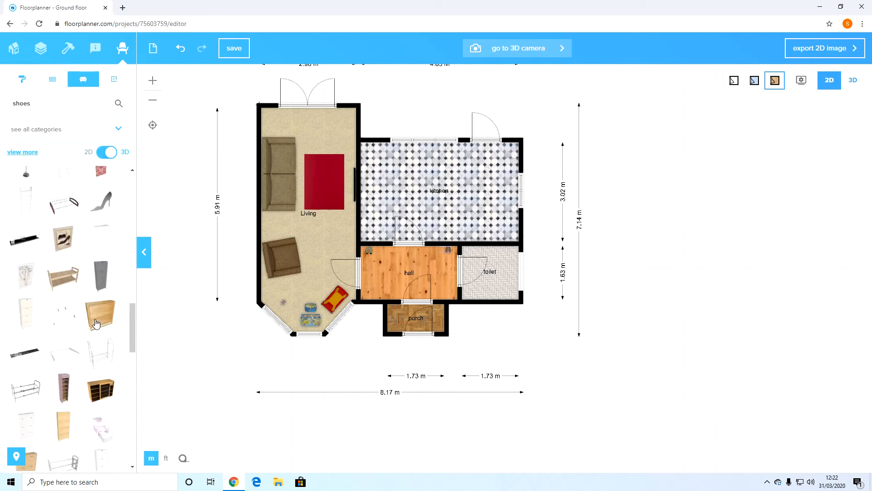
{"action": "scroll", "coordinate": [97, 325], "scroll_direction": "down", "scroll_amount": 7}
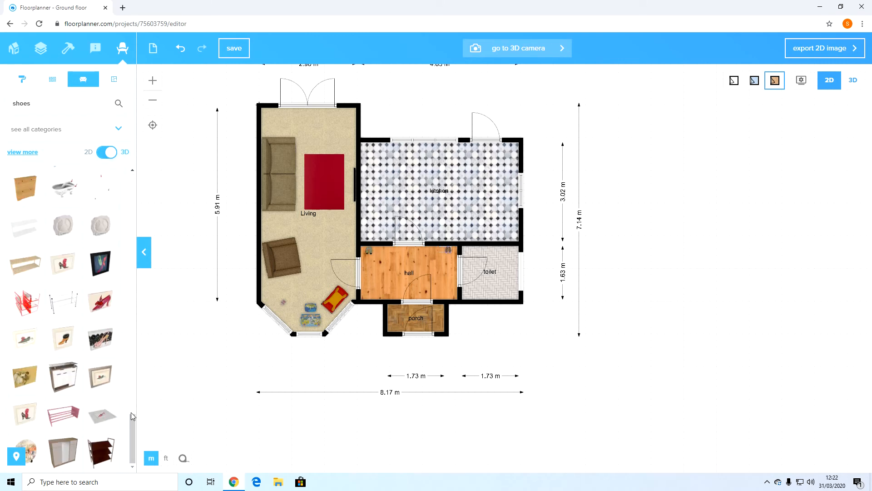
{"action": "left_click_drag", "start_coordinate": [137, 433], "coordinate": [143, 246]}
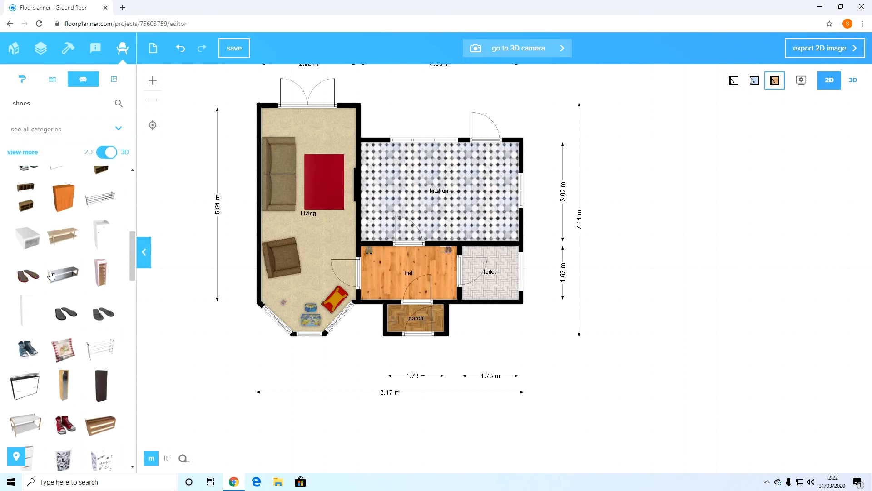
{"action": "left_click_drag", "start_coordinate": [12, 283], "coordinate": [204, 277]}
{"action": "left_click_drag", "start_coordinate": [430, 297], "coordinate": [448, 293]}
Search the furniture library for "pet" and place the grey striped cat in the hall corner between the living room and porch walls.
{"action": "left_click_drag", "start_coordinate": [80, 99], "coordinate": [1, 86]}
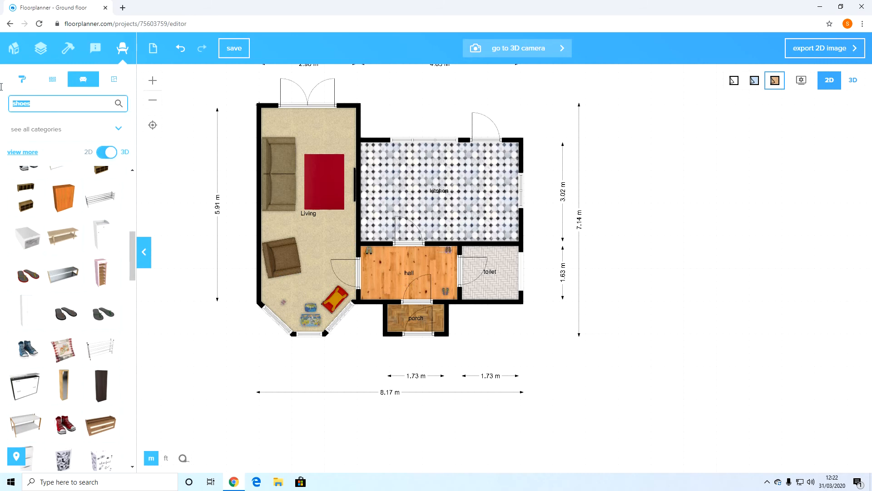
{"action": "type", "text": "pet"}
{"action": "key", "text": "Return"}
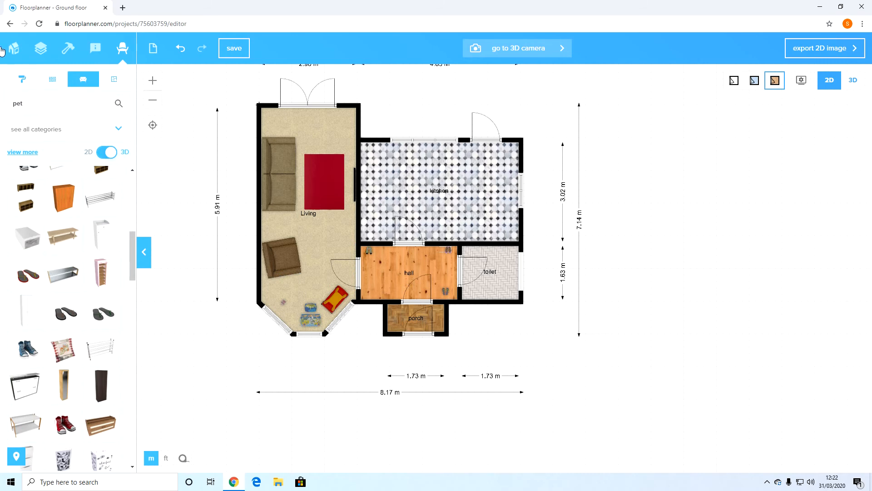
{"action": "scroll", "coordinate": [90, 329], "scroll_direction": "down", "scroll_amount": 7}
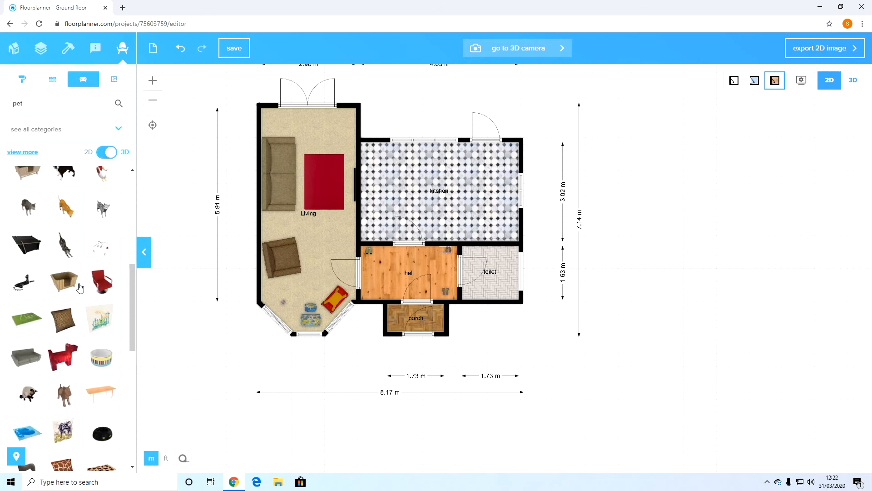
{"action": "left_click_drag", "start_coordinate": [102, 208], "coordinate": [374, 293]}
Add the black and white dog to the living room near the double doors, in the corner on the kitchen side.
{"action": "scroll", "coordinate": [84, 287], "scroll_direction": "down", "scroll_amount": 5}
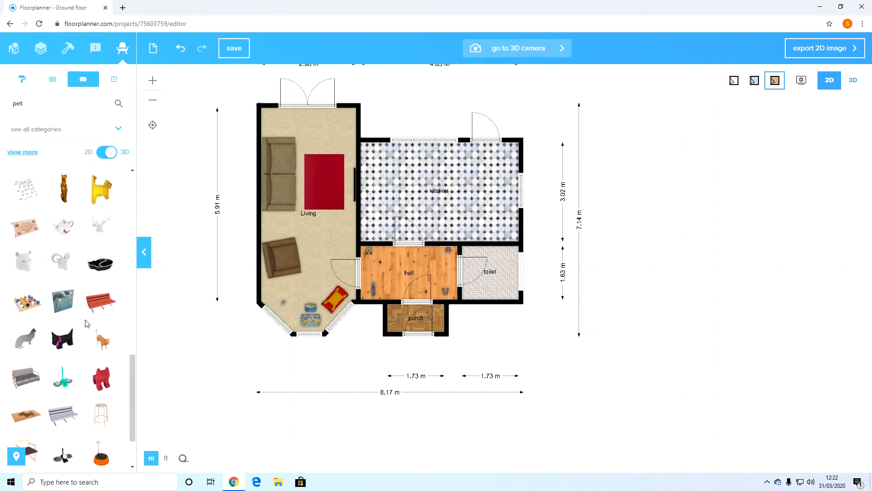
{"action": "scroll", "coordinate": [88, 323], "scroll_direction": "up", "scroll_amount": 10}
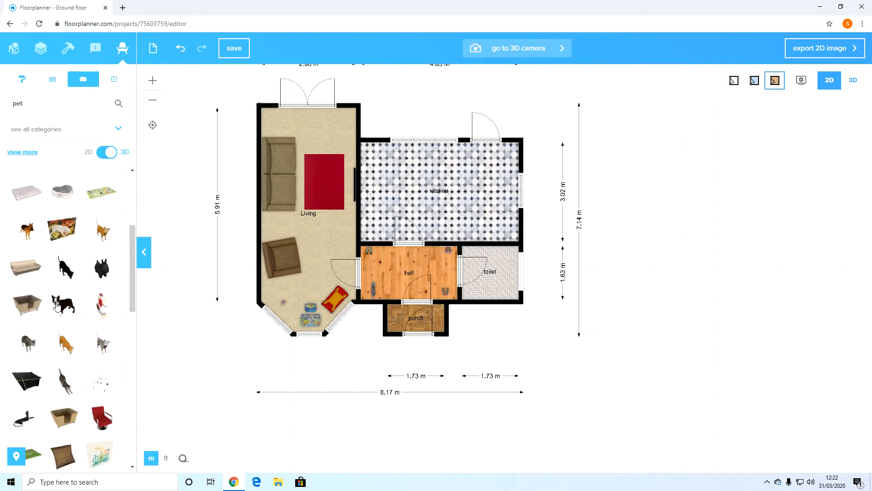
{"action": "left_click_drag", "start_coordinate": [57, 305], "coordinate": [340, 123]}
Search the furniture library for "kitchen" units, and try the brand search "proactiv".
{"action": "left_click_drag", "start_coordinate": [23, 104], "coordinate": [5, 101]}
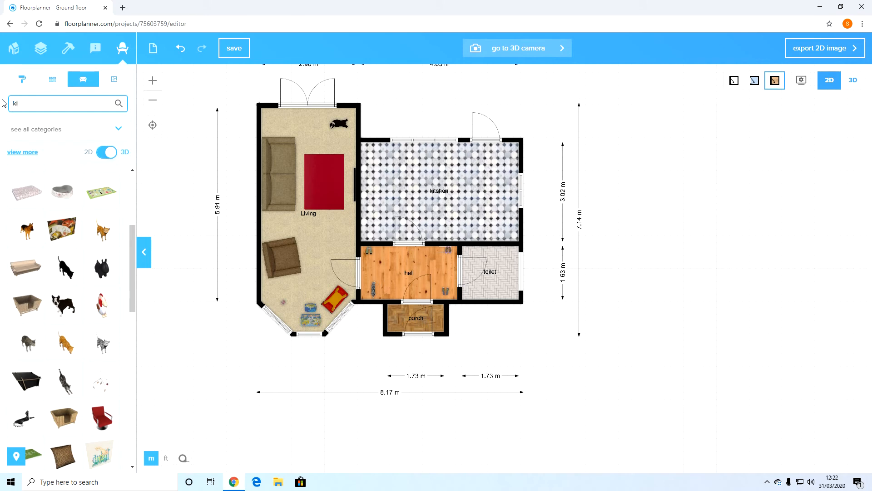
{"action": "type", "text": "kitchen"}
{"action": "key", "text": "Return"}
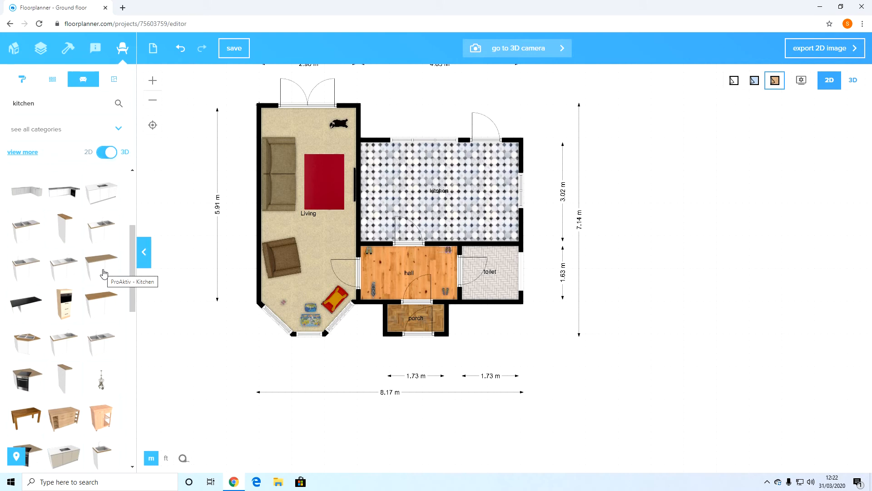
{"action": "left_click_drag", "start_coordinate": [44, 104], "coordinate": [1, 86]}
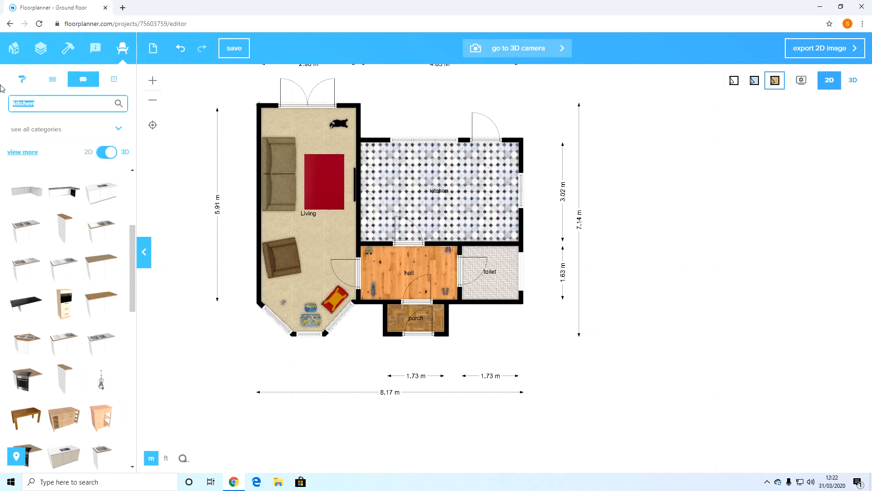
{"action": "type", "text": "proactiv"}
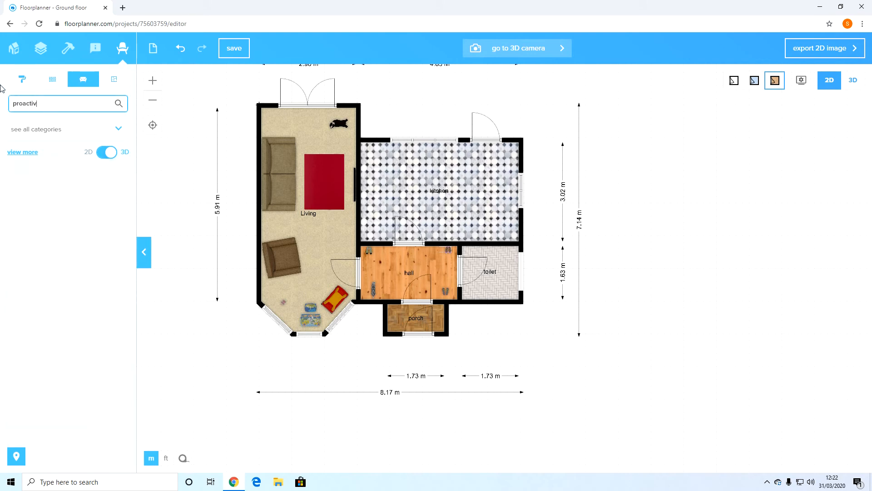
{"action": "key", "text": "Return"}
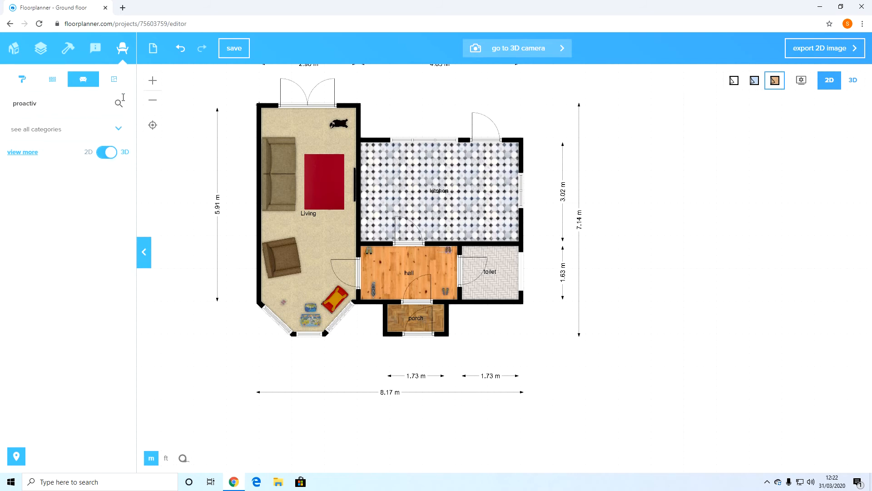
Search the furniture library for "cooker" and place a cooker in the kitchen against the living room wall.
{"action": "left_click_drag", "start_coordinate": [39, 101], "coordinate": [0, 112]}
{"action": "type", "text": "cook"}
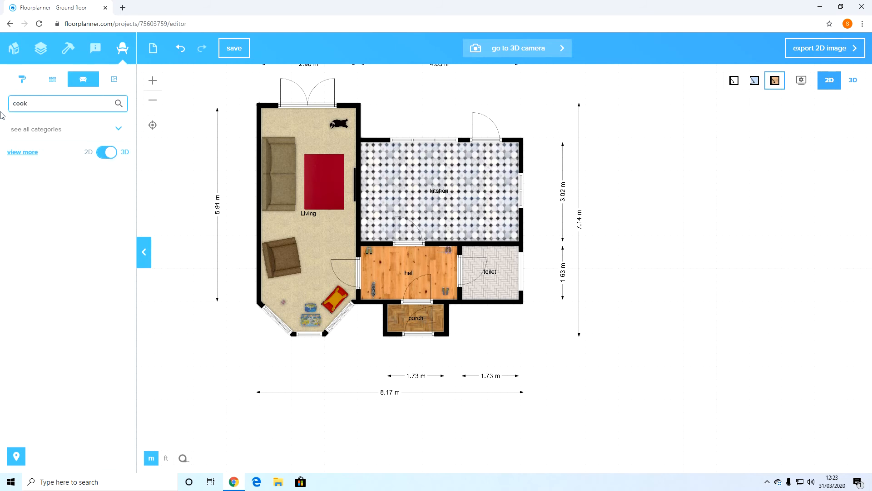
{"action": "type", "text": "er"}
{"action": "key", "text": "Return"}
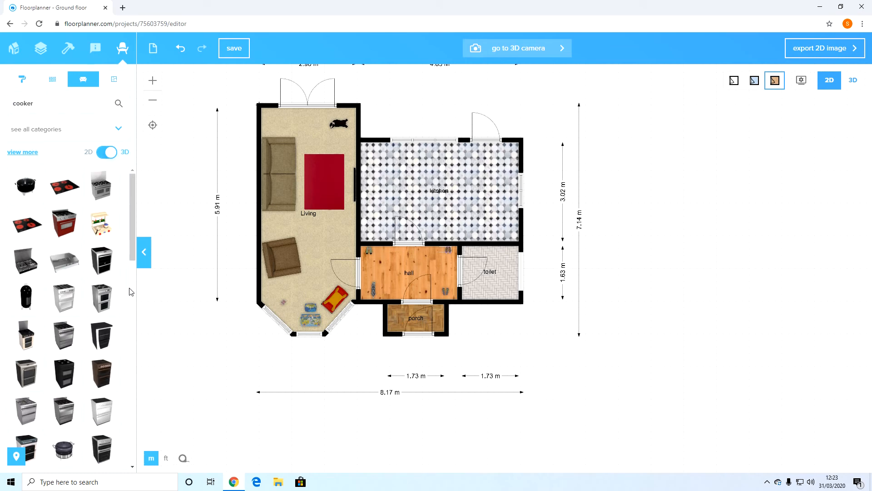
{"action": "left_click_drag", "start_coordinate": [68, 308], "coordinate": [373, 187]}
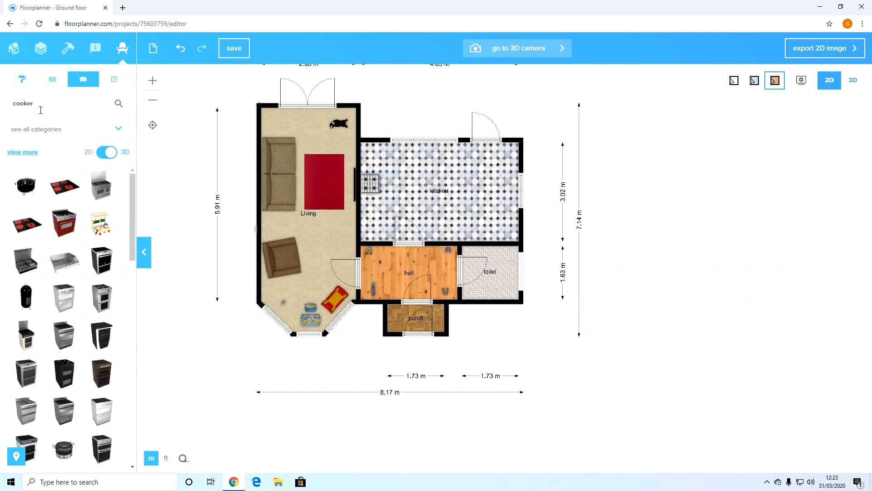
Search the furniture library for "fridge" and place a fridge in the kitchen against the wall shared with the hall and toilet.
{"action": "left_click_drag", "start_coordinate": [43, 104], "coordinate": [1, 105]}
{"action": "type", "text": "f"}
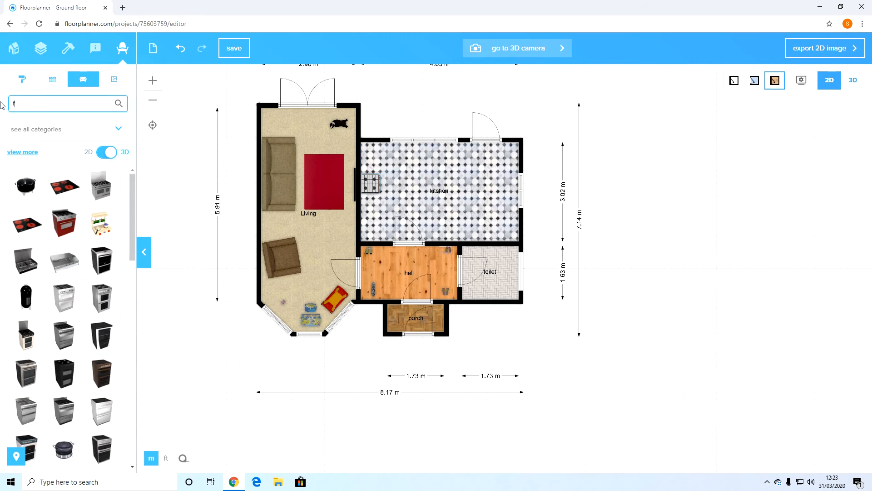
{"action": "type", "text": "ridge"}
{"action": "key", "text": "Return"}
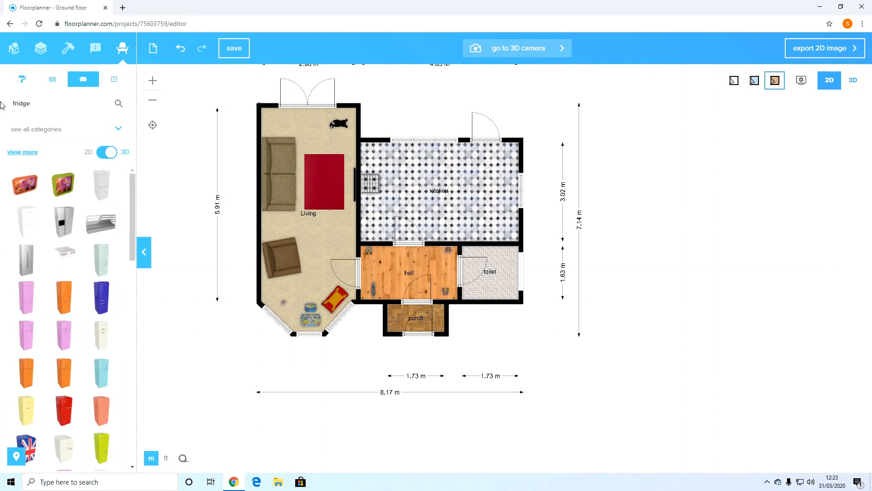
{"action": "left_click_drag", "start_coordinate": [128, 241], "coordinate": [114, 400]}
{"action": "scroll", "coordinate": [109, 400], "scroll_direction": "down", "scroll_amount": 10}
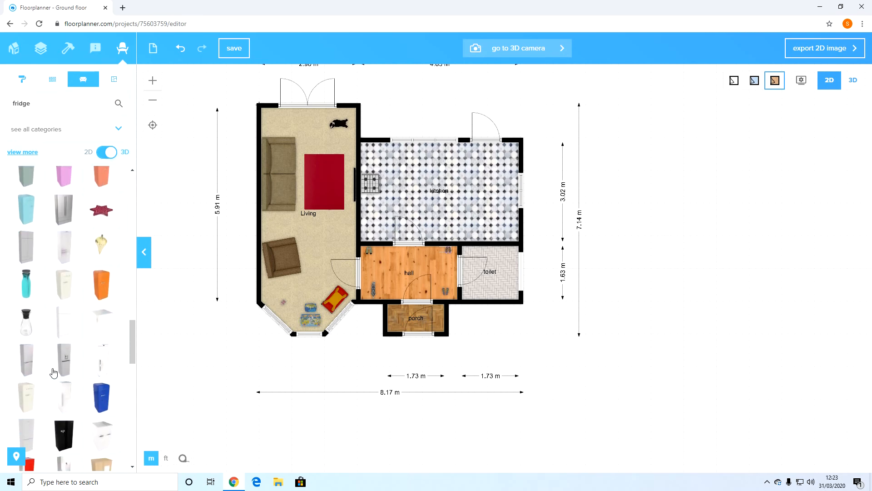
{"action": "left_click_drag", "start_coordinate": [65, 403], "coordinate": [459, 232]}
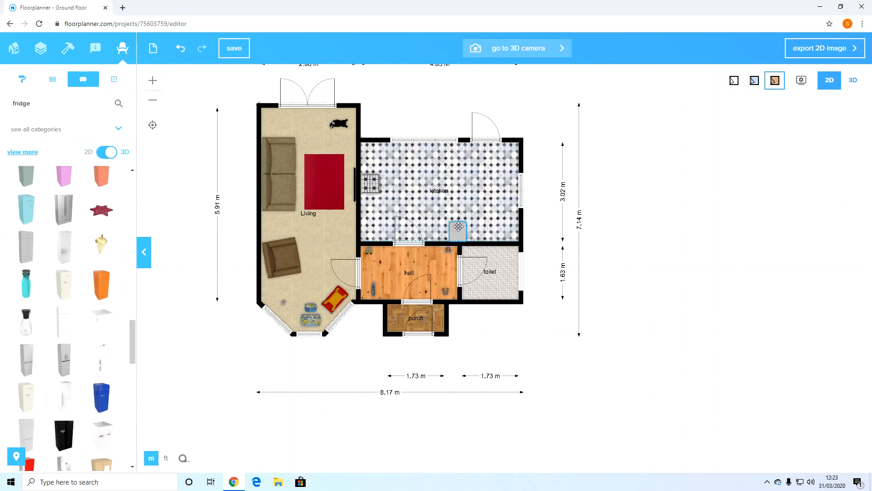
Search the furniture library for "ProAktiv" and place the kitchen sink unit below the wide kitchen window.
{"action": "double_click", "coordinate": [69, 104]}
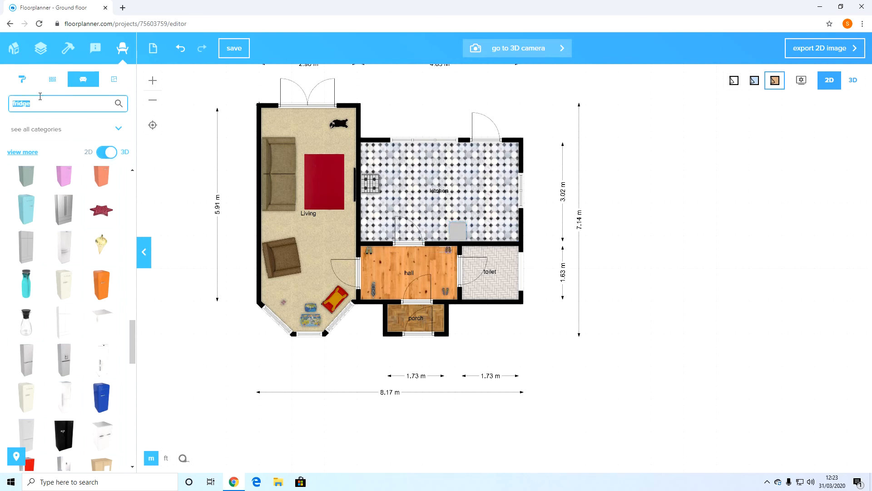
{"action": "type", "text": "Pro"}
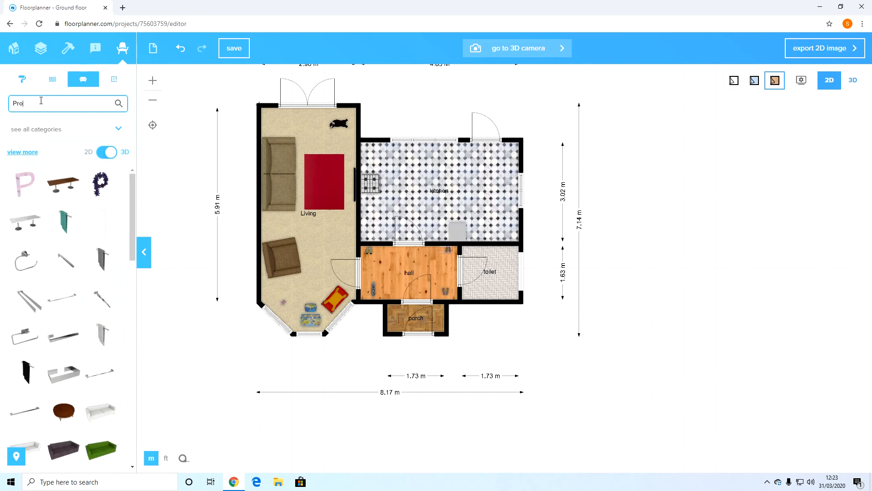
{"action": "type", "text": "Aktiv"}
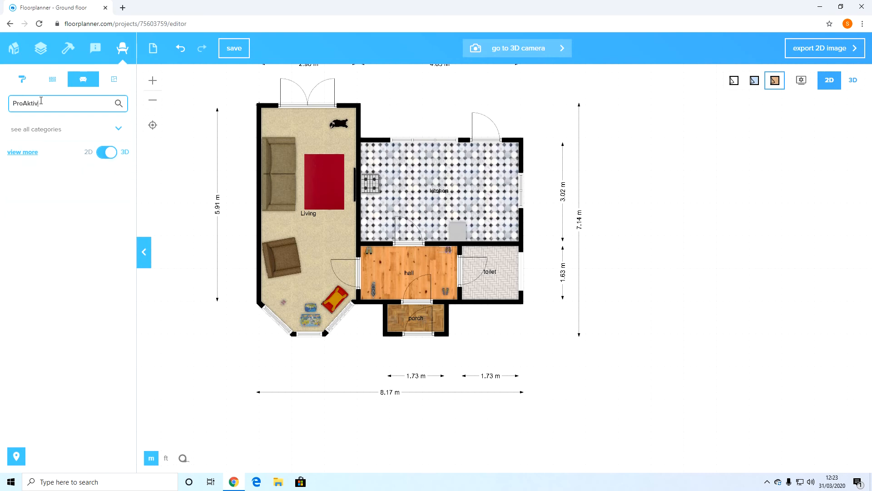
{"action": "key", "text": "Return"}
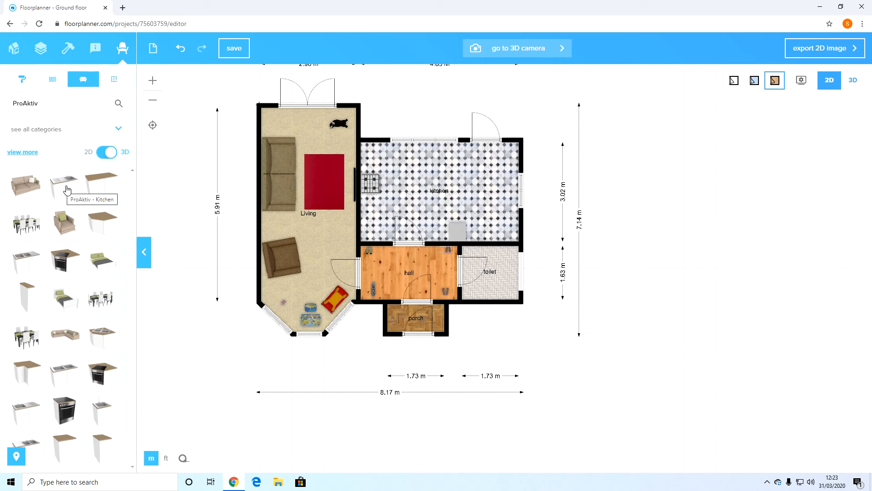
{"action": "left_click_drag", "start_coordinate": [67, 190], "coordinate": [423, 159]}
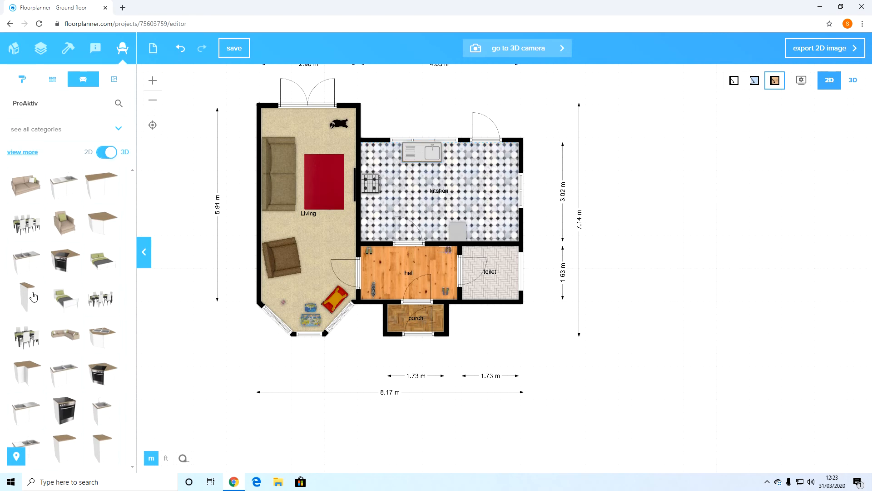
Place the L-shaped ProAktiv worktop in the kitchen corner between the living room and sink walls, rotated to about 90°.
{"action": "left_click_drag", "start_coordinate": [33, 365], "coordinate": [376, 157]}
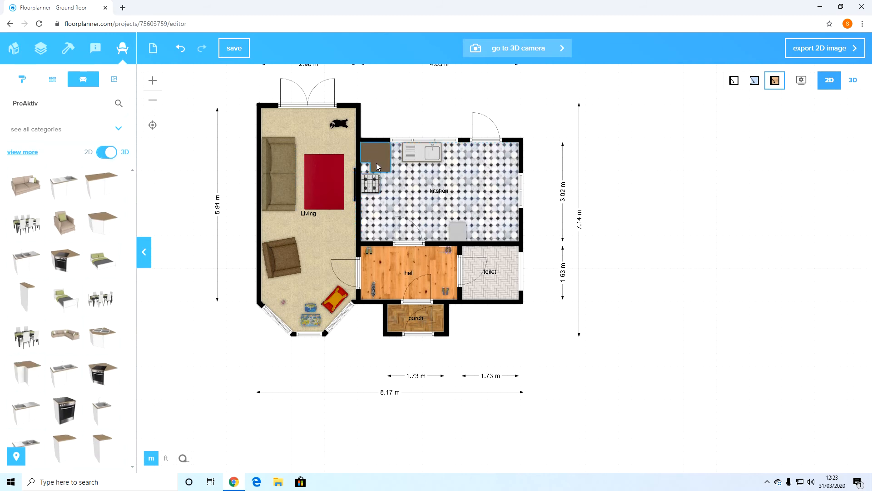
{"action": "left_click", "coordinate": [378, 156]}
{"action": "left_click", "coordinate": [379, 156]}
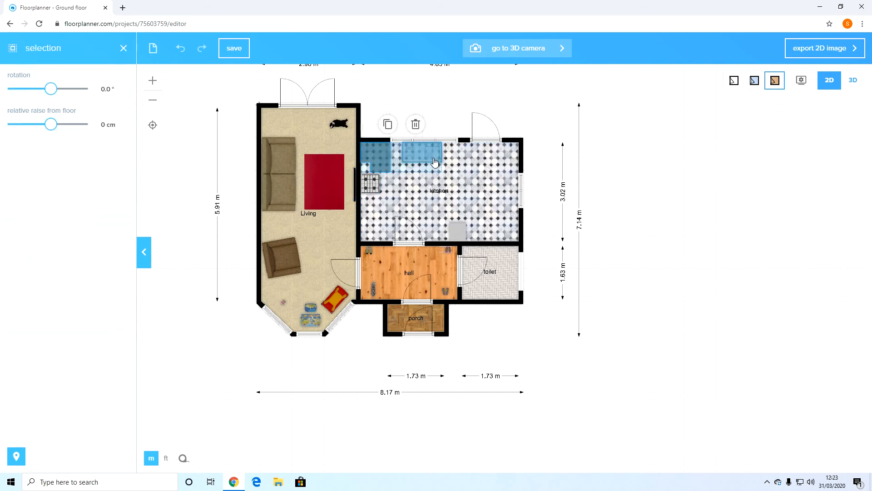
{"action": "left_click", "coordinate": [399, 189]}
{"action": "left_click", "coordinate": [380, 163]}
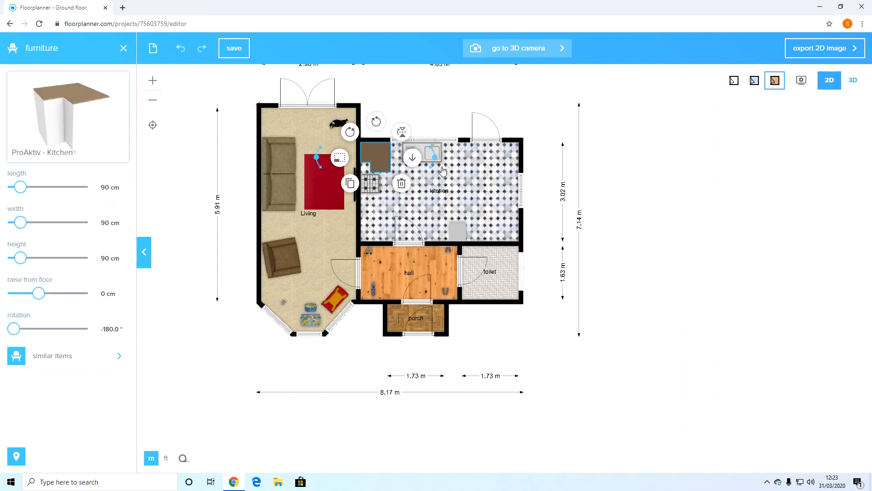
{"action": "left_click_drag", "start_coordinate": [438, 163], "coordinate": [376, 98]}
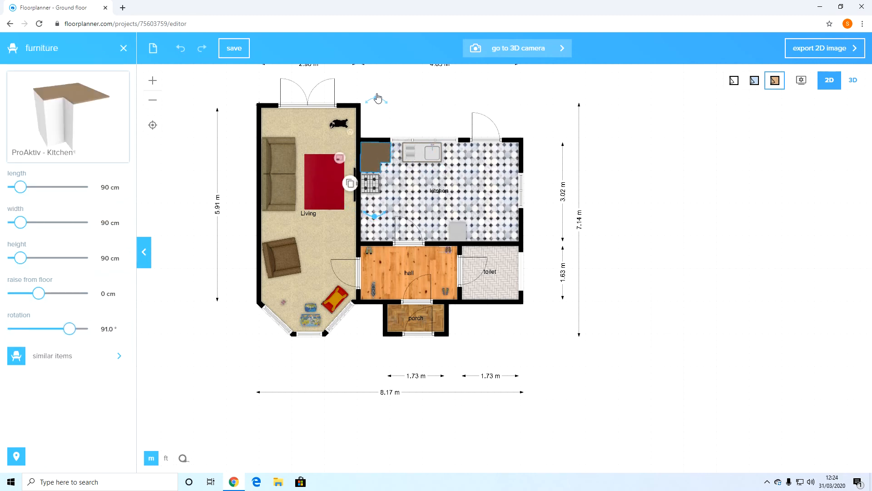
{"action": "left_click_drag", "start_coordinate": [376, 220], "coordinate": [377, 218]}
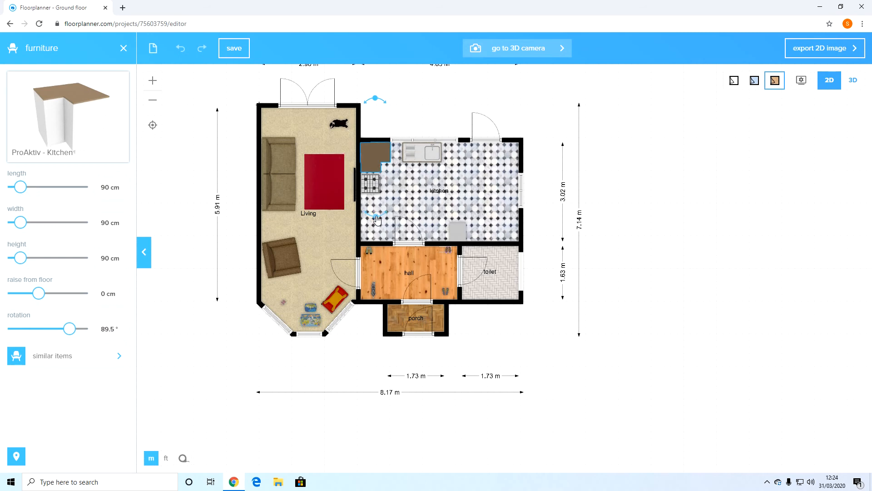
Move the sink unit and the cooker flush against the two ends of the corner worktop.
{"action": "left_click", "coordinate": [430, 155]}
{"action": "left_click", "coordinate": [608, 171]}
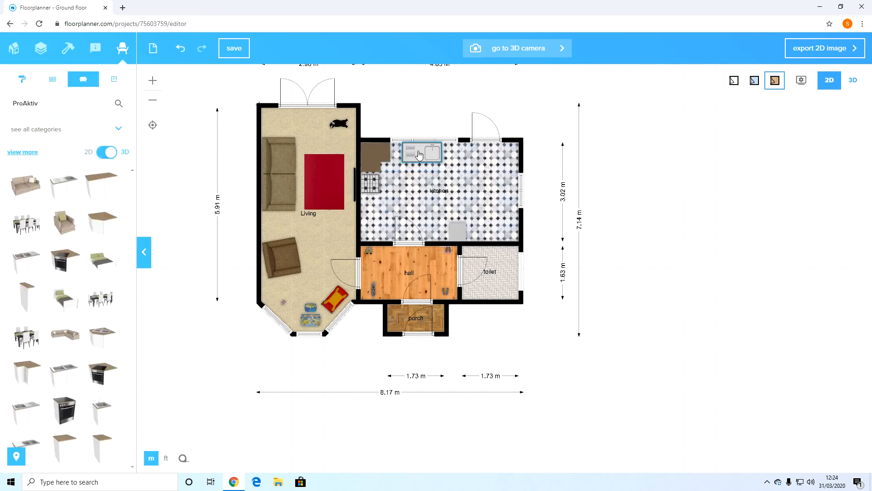
{"action": "left_click_drag", "start_coordinate": [419, 154], "coordinate": [370, 178]}
{"action": "left_click", "coordinate": [374, 182]}
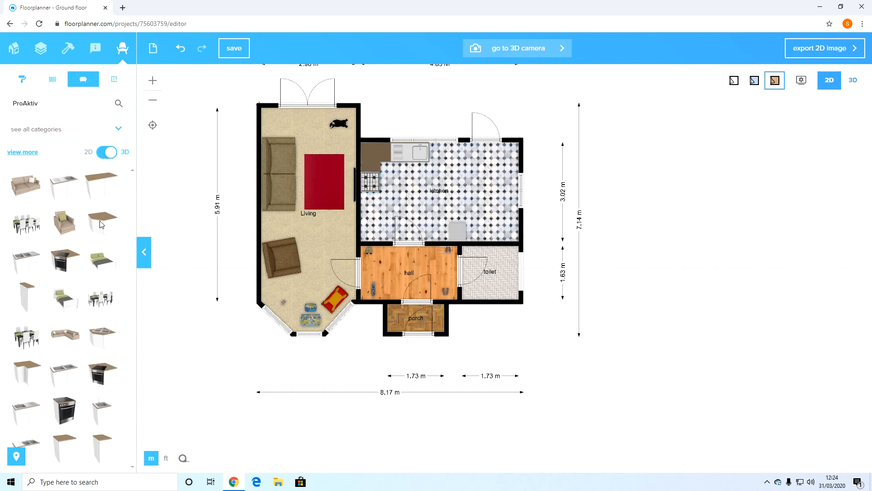
Add a straight ProAktiv worktop beside the cooker on the living room wall and another in the corner by the kitchen's back door.
{"action": "left_click_drag", "start_coordinate": [101, 186], "coordinate": [371, 216]}
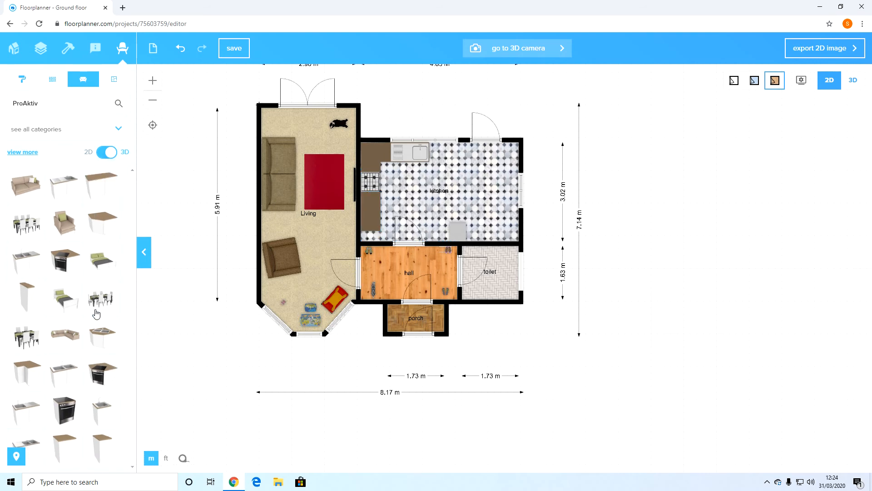
{"action": "left_click_drag", "start_coordinate": [97, 193], "coordinate": [462, 183]}
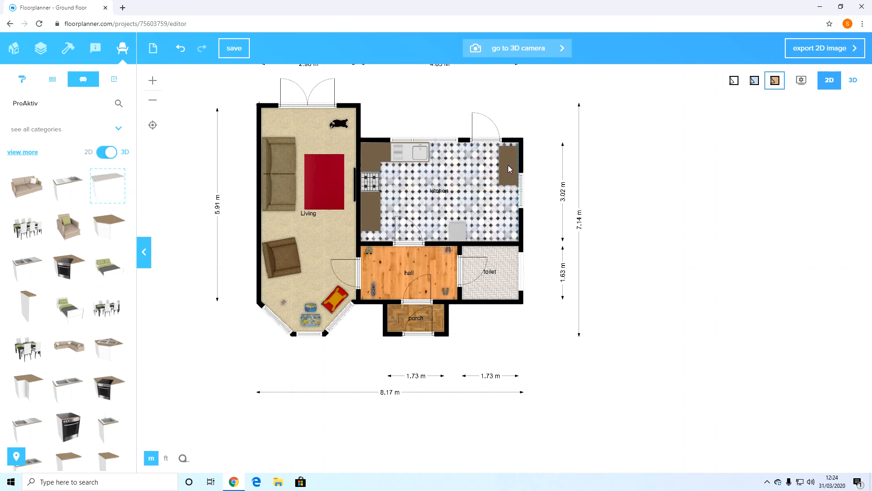
{"action": "left_click_drag", "start_coordinate": [508, 165], "coordinate": [508, 164]}
Shift the kitchen's outside door slightly along its wall, away from the neighbouring worktop.
{"action": "left_click", "coordinate": [484, 140]}
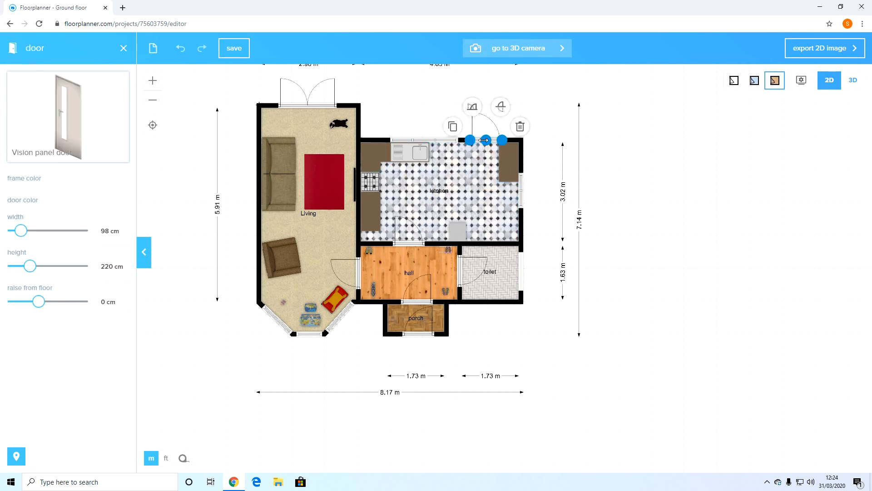
{"action": "left_click", "coordinate": [482, 129]}
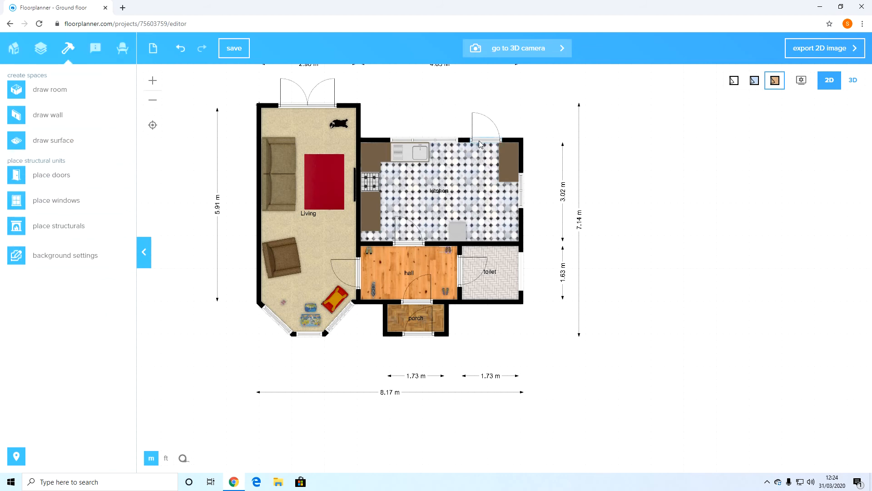
{"action": "left_click_drag", "start_coordinate": [475, 144], "coordinate": [473, 144]}
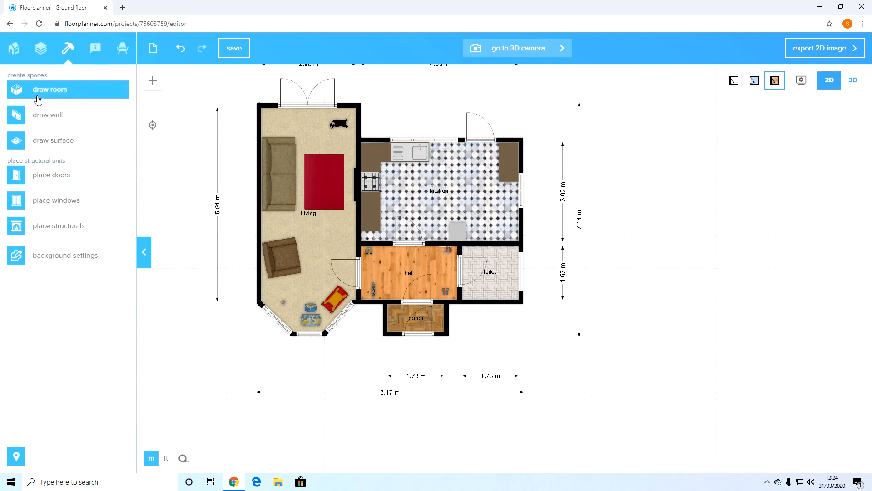
Extend the outer kitchen wall's counter with a second straight worktop and add an L-shaped unit at its toilet end.
{"action": "left_click", "coordinate": [122, 49]}
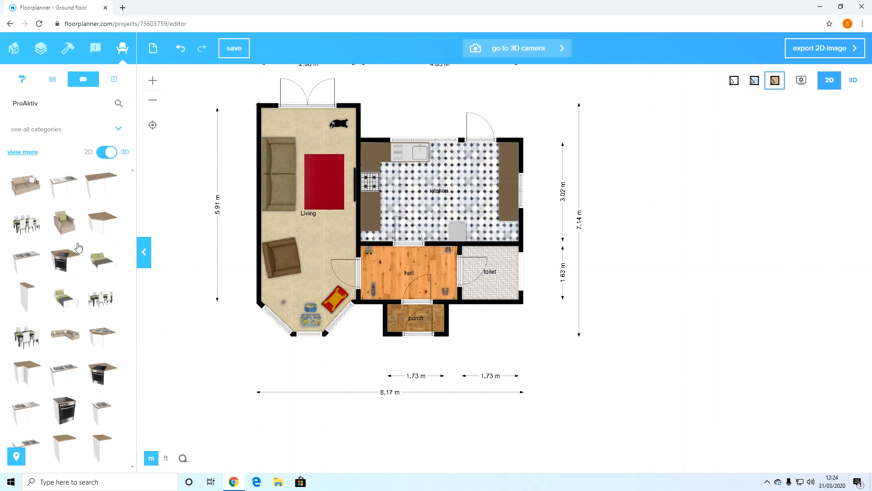
{"action": "left_click_drag", "start_coordinate": [28, 377], "coordinate": [484, 268]}
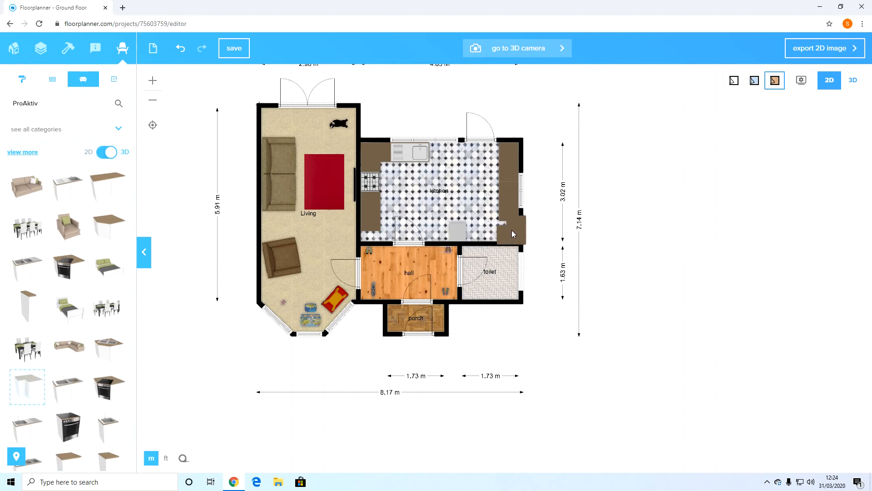
{"action": "left_click_drag", "start_coordinate": [504, 231], "coordinate": [504, 231]}
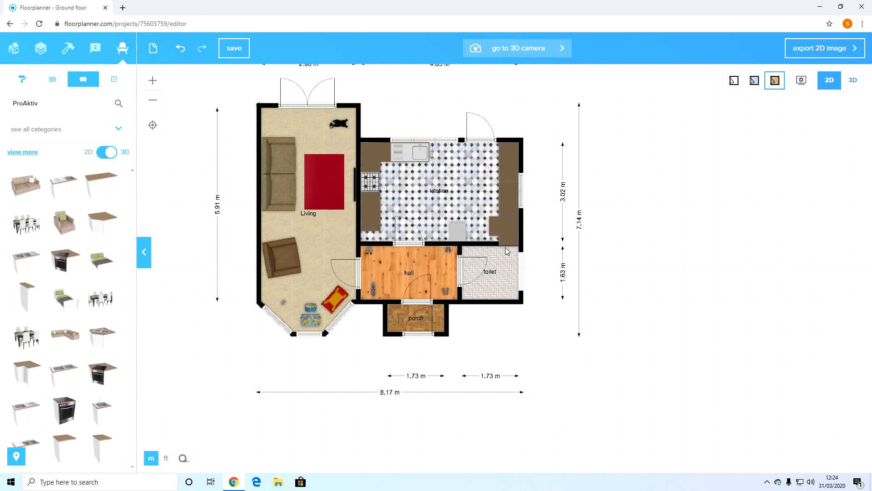
Rotate the L-shaped unit to -90°, fit it into the corner by the toilet wall, and move the fridge against it.
{"action": "left_click", "coordinate": [506, 230]}
{"action": "left_click_drag", "start_coordinate": [563, 231], "coordinate": [504, 261]}
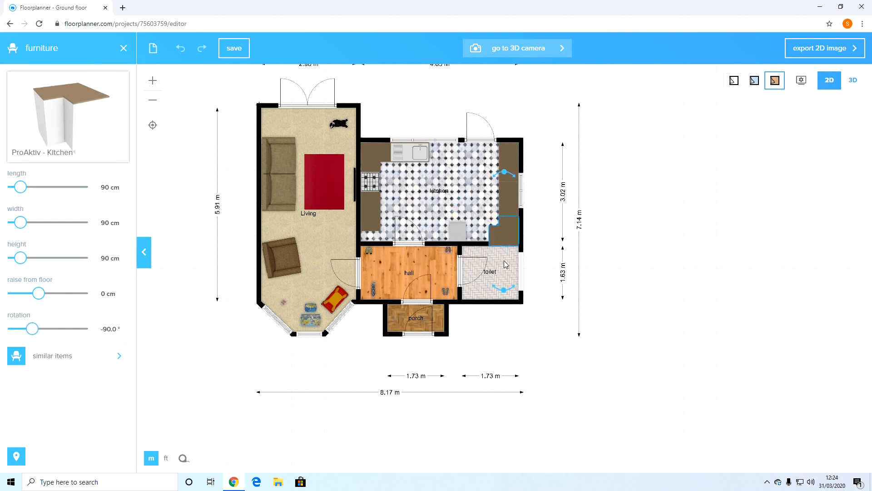
{"action": "left_click", "coordinate": [506, 225]}
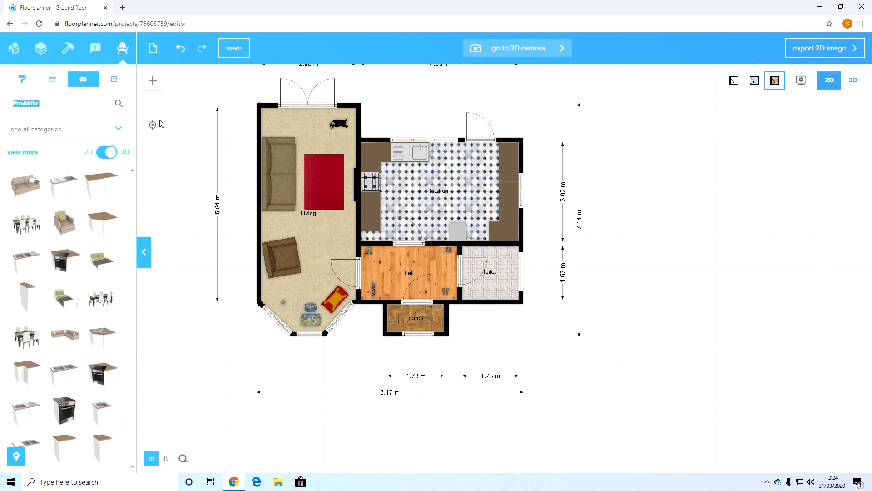
{"action": "left_click_drag", "start_coordinate": [456, 231], "coordinate": [480, 227]}
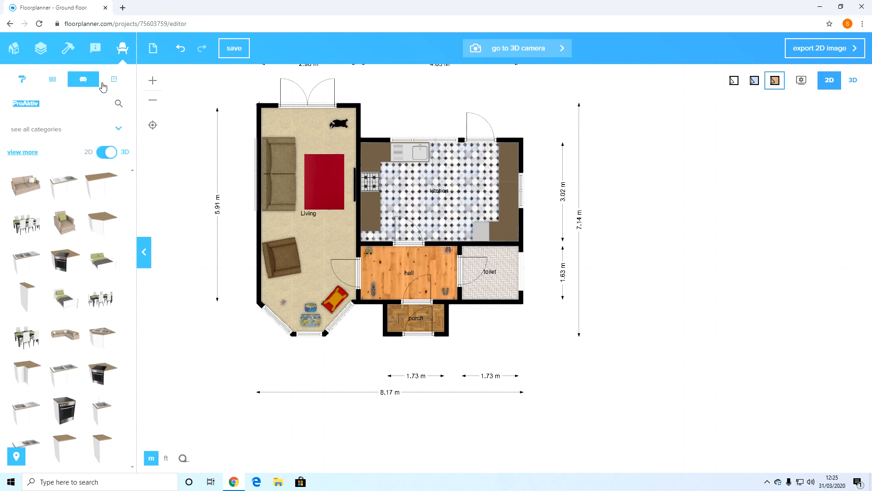
Search the furniture library for "mop" and place the red bucket and mop beside the kitchen fridge.
{"action": "left_click_drag", "start_coordinate": [37, 104], "coordinate": [1, 98]}
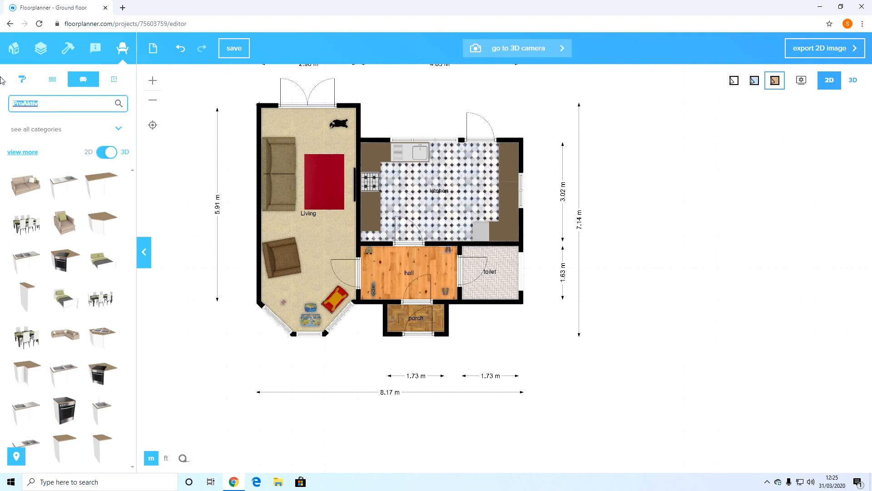
{"action": "type", "text": "mop"}
{"action": "key", "text": "Return"}
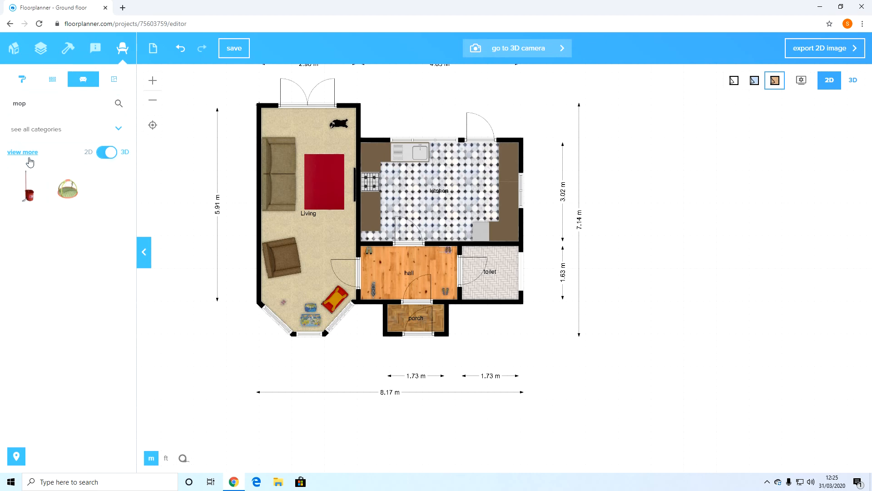
{"action": "left_click_drag", "start_coordinate": [39, 182], "coordinate": [461, 232]}
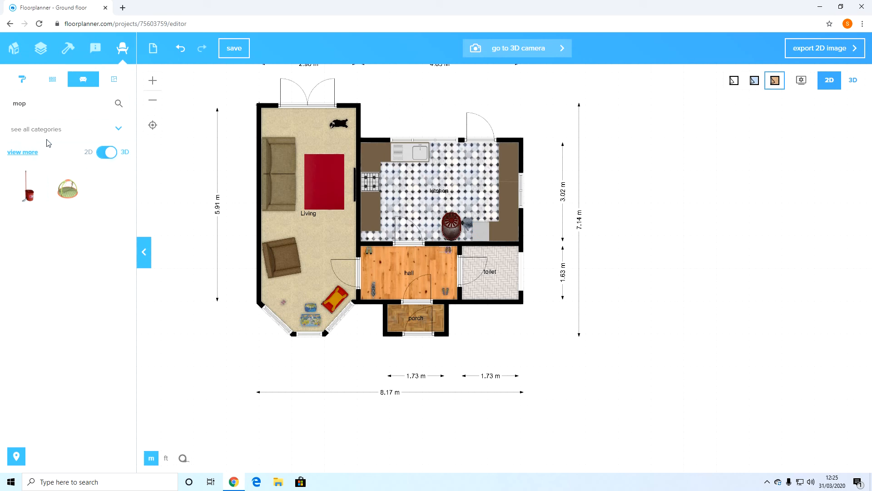
Shrink the kitchen's bucket and mop to 30 cm length and 30 cm width, reduce its height, and move it against the hall wall.
{"action": "left_click", "coordinate": [452, 225]}
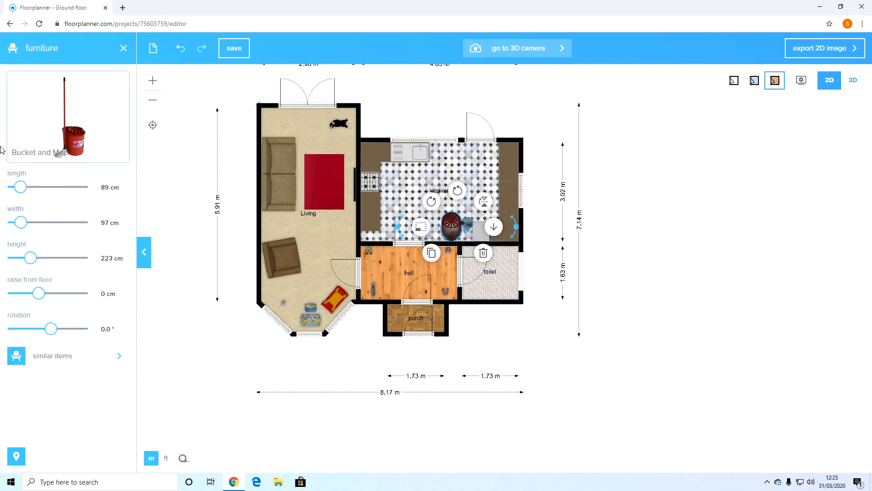
{"action": "left_click_drag", "start_coordinate": [21, 188], "coordinate": [17, 190]}
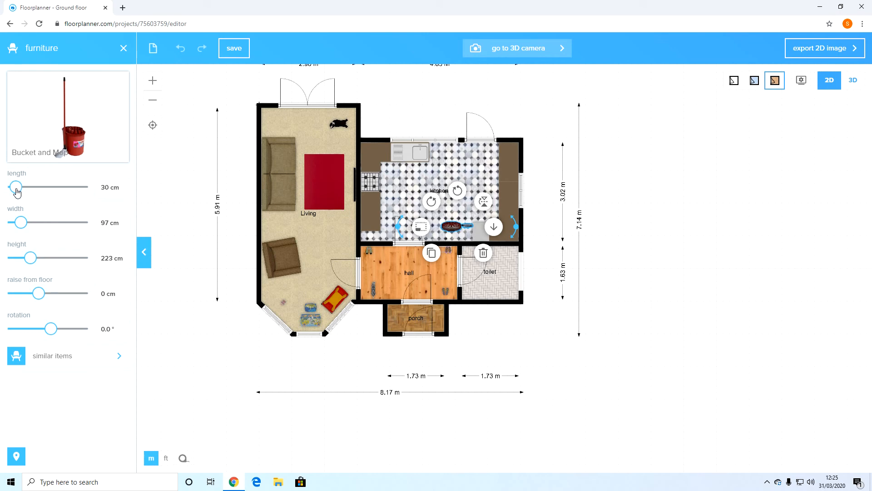
{"action": "left_click_drag", "start_coordinate": [21, 223], "coordinate": [17, 228]}
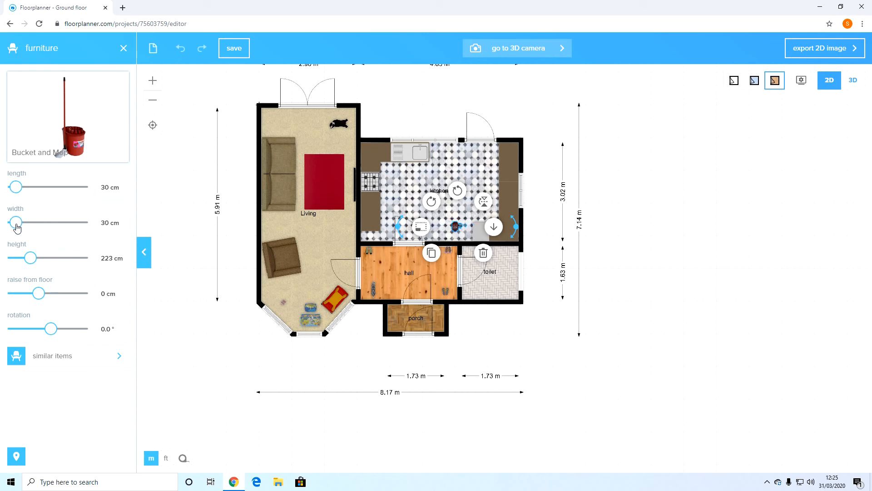
{"action": "left_click_drag", "start_coordinate": [29, 257], "coordinate": [21, 261]}
{"action": "left_click", "coordinate": [515, 267]}
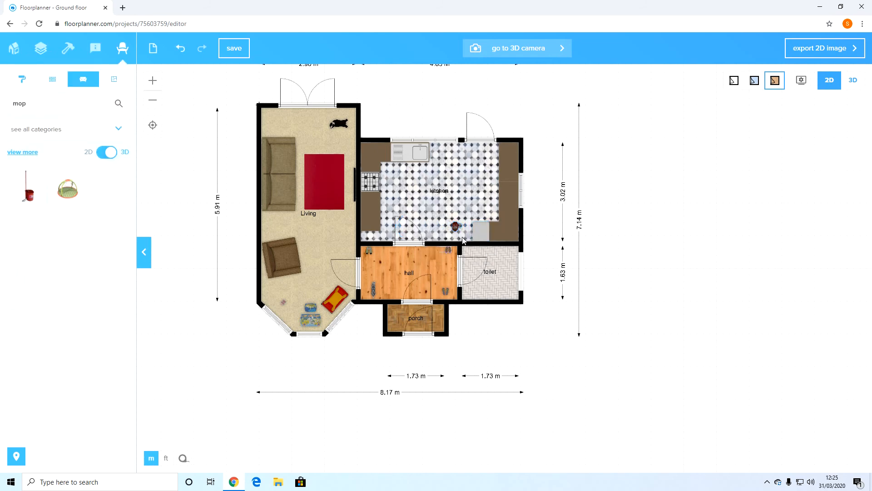
{"action": "left_click_drag", "start_coordinate": [455, 225], "coordinate": [455, 233]}
{"action": "left_click", "coordinate": [730, 353]}
Search the furniture library for "toilet" and place a white toilet with cistern against the toilet room's outer wall opposite the kitchen.
{"action": "left_click_drag", "start_coordinate": [40, 103], "coordinate": [1, 95]}
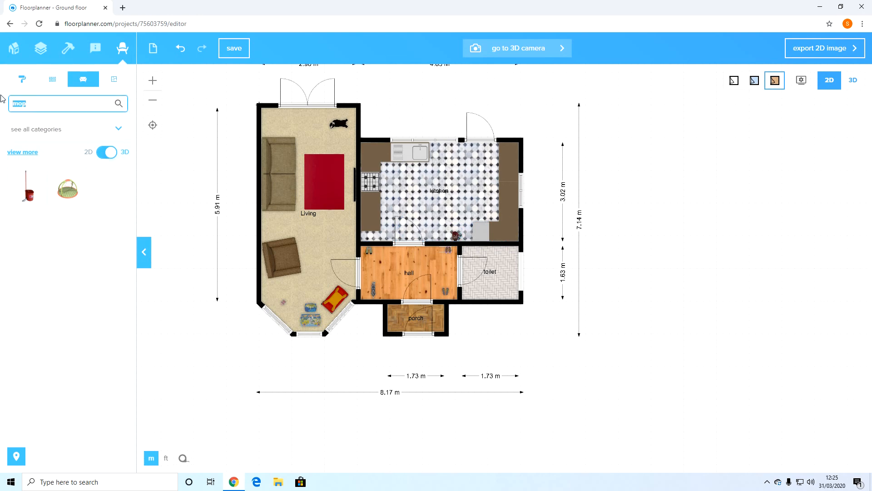
{"action": "type", "text": "tiolet"}
{"action": "key", "text": "Return"}
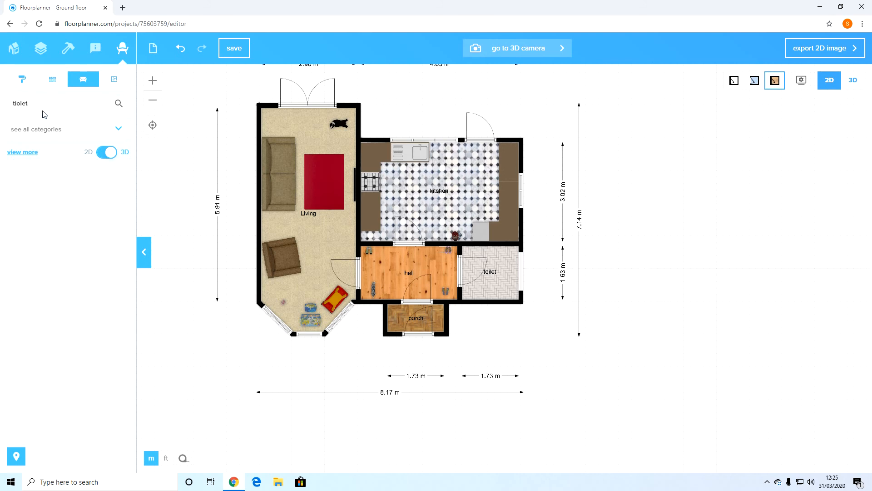
{"action": "left_click_drag", "start_coordinate": [43, 109], "coordinate": [1, 107]}
{"action": "type", "text": "toi"}
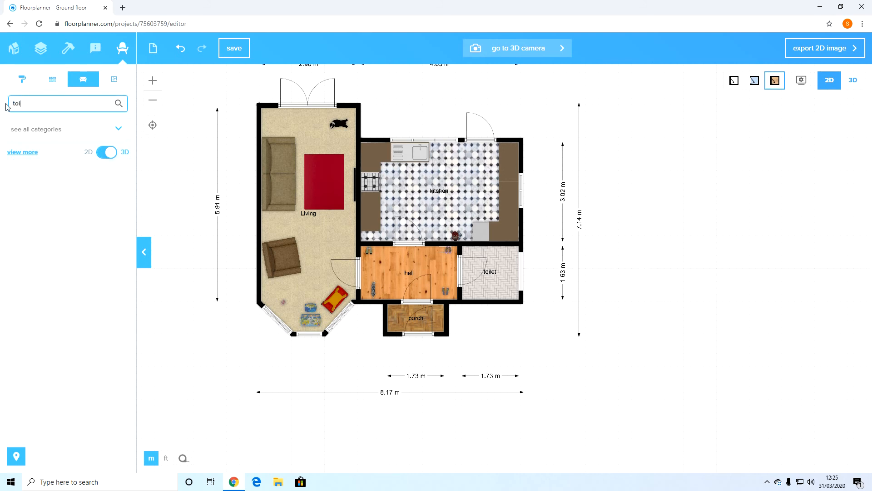
{"action": "key", "text": "Return"}
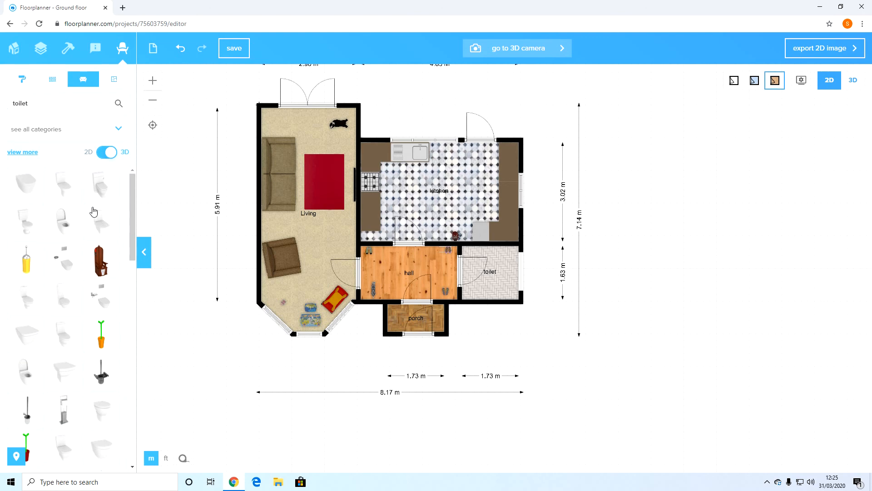
{"action": "left_click_drag", "start_coordinate": [69, 184], "coordinate": [481, 293]}
Search the furniture library for "sink" and place a pedestal basin beside the toilet along the same wall.
{"action": "left_click_drag", "start_coordinate": [38, 106], "coordinate": [0, 105]}
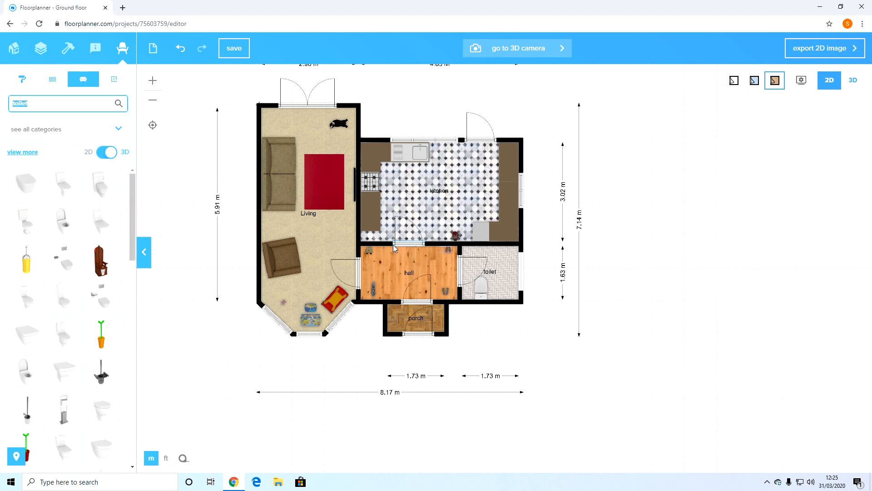
{"action": "type", "text": "sink"}
{"action": "key", "text": "Return"}
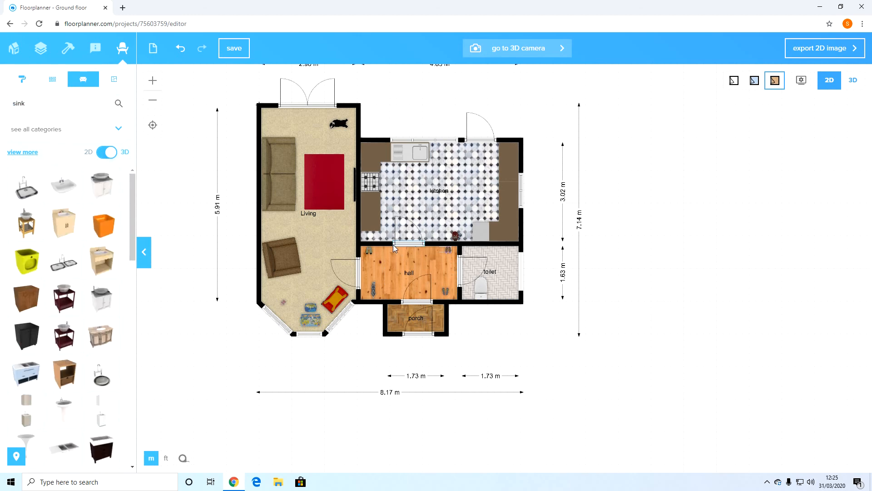
{"action": "left_click_drag", "start_coordinate": [63, 409], "coordinate": [503, 296]}
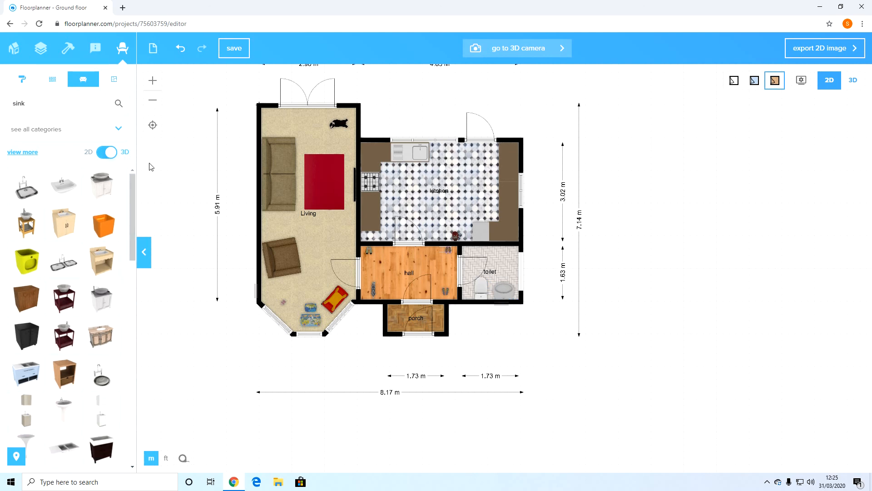
Search the furniture library for "bin" and place a dark round bin in the toilet room near the kitchen wall.
{"action": "double_click", "coordinate": [15, 107]}
{"action": "type", "text": "bi"}
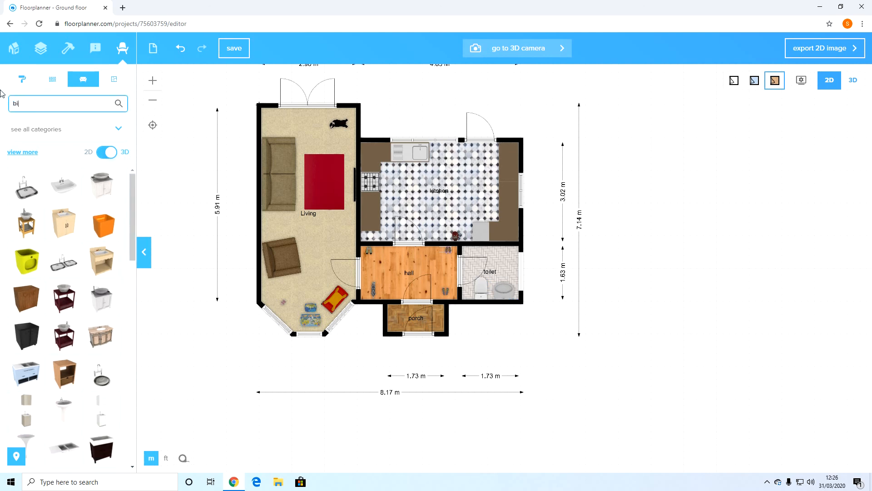
{"action": "key", "text": "Return"}
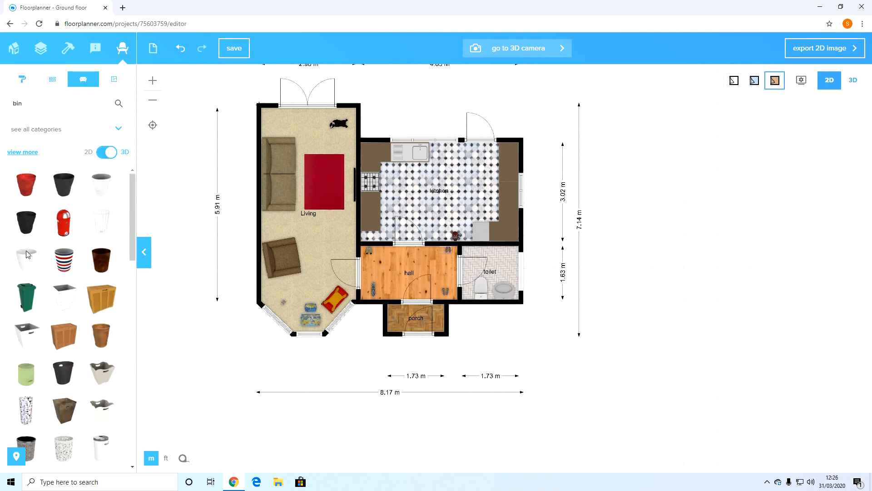
{"action": "left_click_drag", "start_coordinate": [21, 275], "coordinate": [507, 253]}
Search the furniture library for "toilet brush" and place a metallic brush holder in the corner between the toilet and the hall wall.
{"action": "left_click_drag", "start_coordinate": [32, 103], "coordinate": [0, 93]}
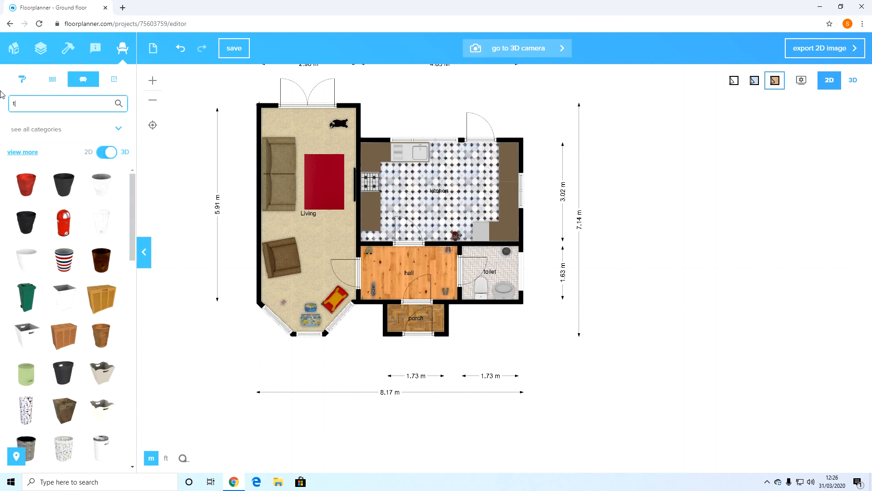
{"action": "type", "text": "toilet brich"}
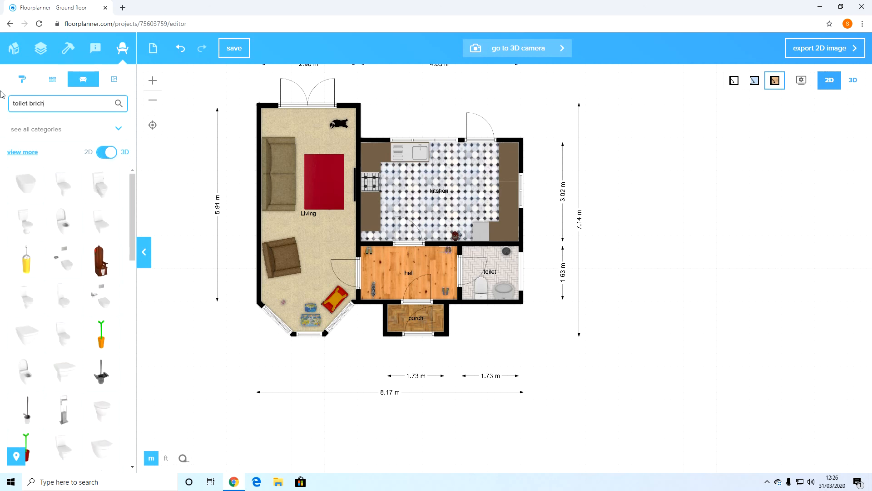
{"action": "key", "text": "Return"}
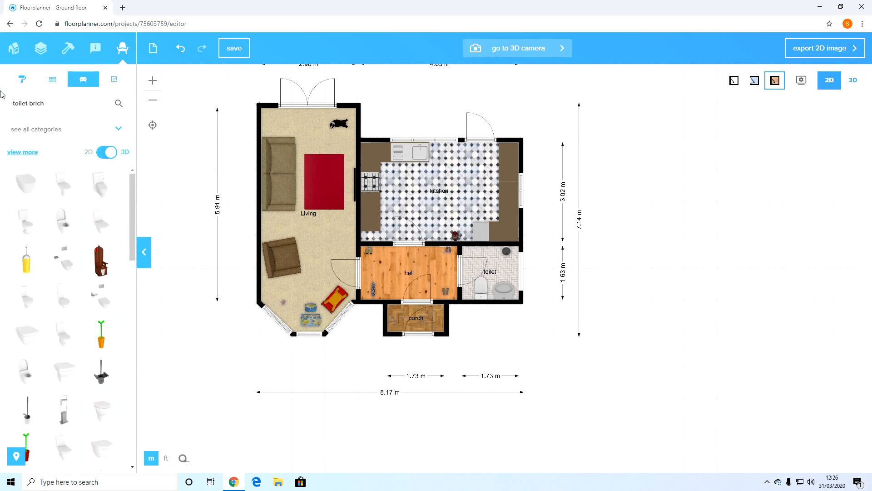
{"action": "left_click", "coordinate": [48, 100]}
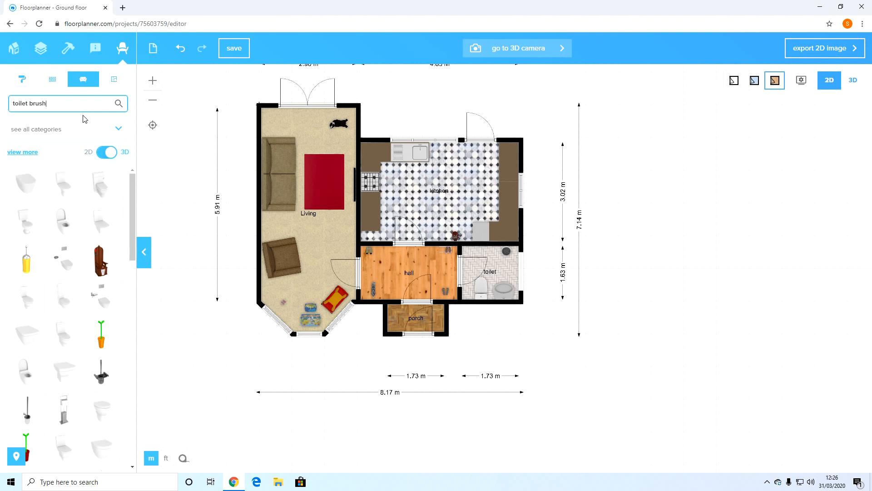
{"action": "key", "text": "Return"}
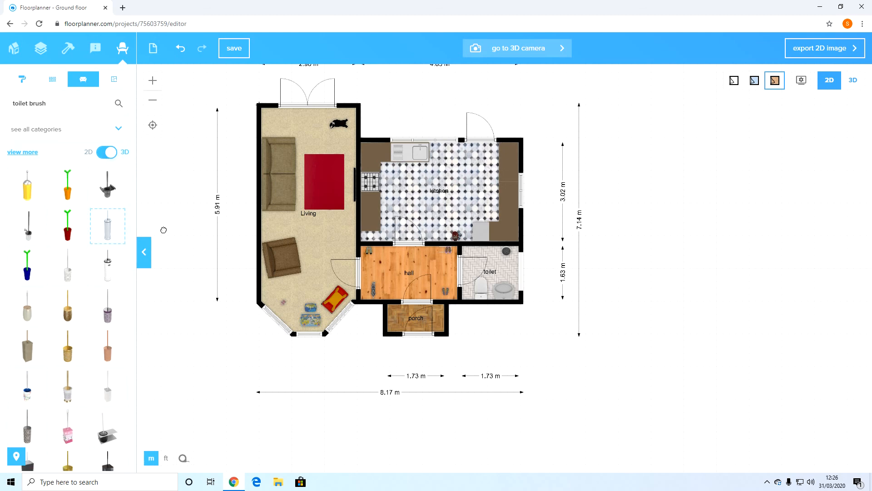
{"action": "left_click_drag", "start_coordinate": [460, 294], "coordinate": [471, 301]}
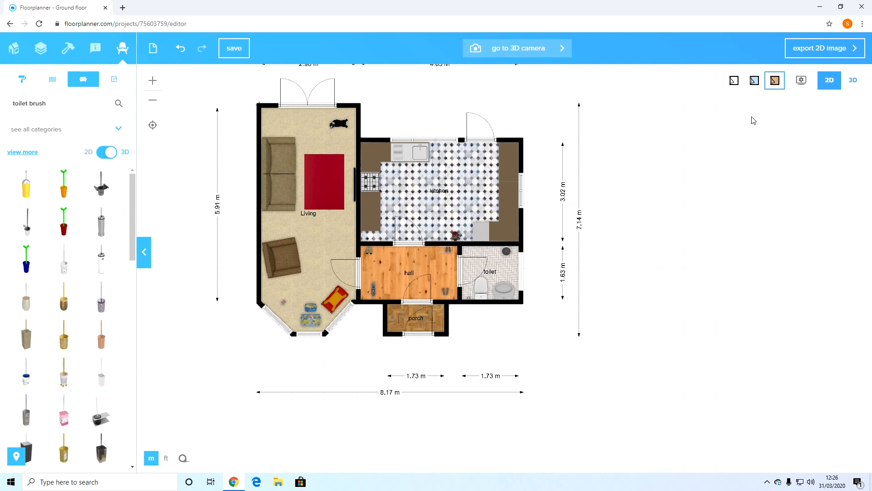
Examine the furnished ground floor in 3D from several angles, including the toilet room, the kitchen's mop and bucket, and the front elevation.
{"action": "left_click", "coordinate": [848, 84]}
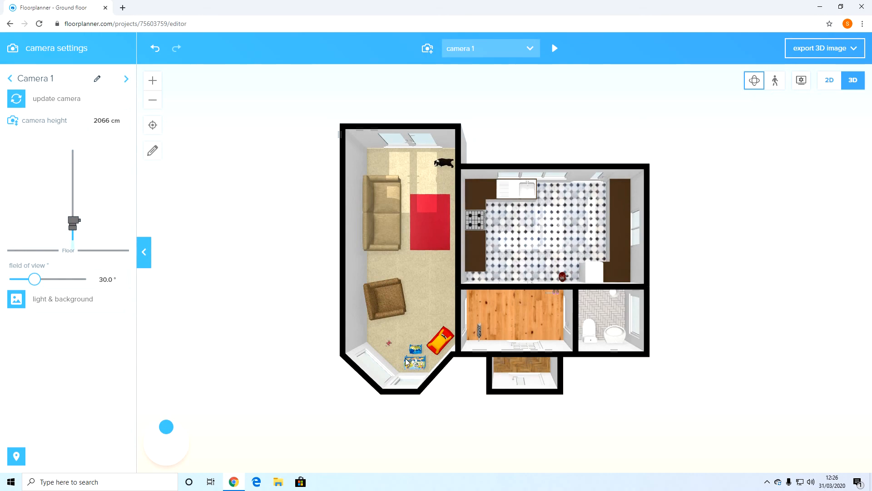
{"action": "left_click_drag", "start_coordinate": [391, 346], "coordinate": [335, 387]}
{"action": "scroll", "coordinate": [376, 329], "scroll_direction": "up", "scroll_amount": 5}
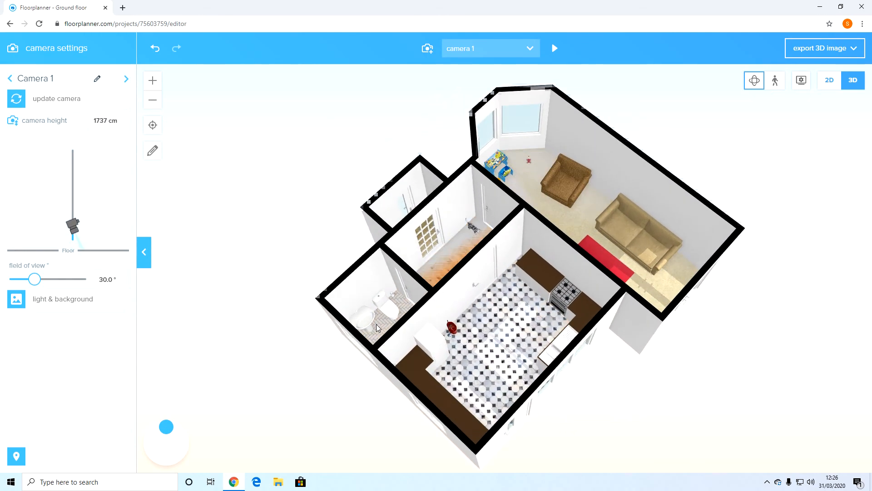
{"action": "left_click_drag", "start_coordinate": [364, 325], "coordinate": [511, 256]}
{"action": "scroll", "coordinate": [432, 273], "scroll_direction": "down", "scroll_amount": 2}
{"action": "scroll", "coordinate": [471, 280], "scroll_direction": "down", "scroll_amount": 2}
{"action": "scroll", "coordinate": [511, 256], "scroll_direction": "up", "scroll_amount": 4}
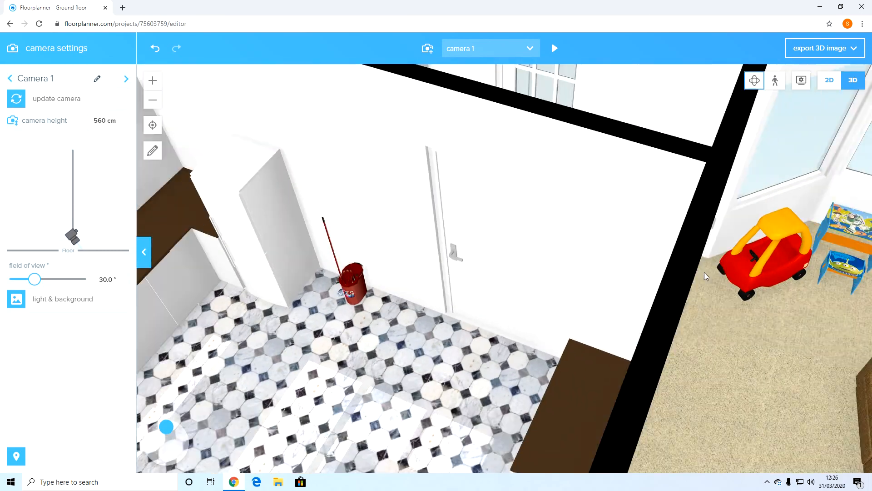
{"action": "scroll", "coordinate": [704, 274], "scroll_direction": "down", "scroll_amount": 6}
{"action": "left_click_drag", "start_coordinate": [795, 305], "coordinate": [649, 293]}
{"action": "scroll", "coordinate": [649, 293], "scroll_direction": "down", "scroll_amount": 3}
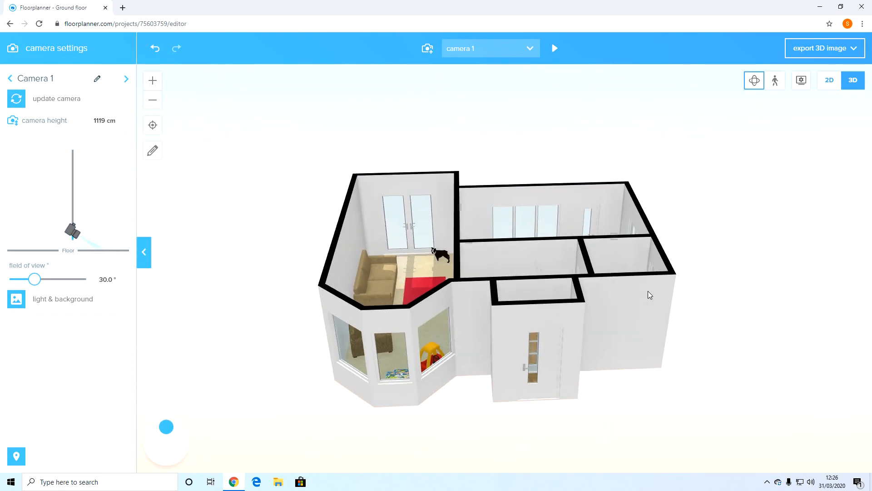
{"action": "scroll", "coordinate": [647, 293], "scroll_direction": "up", "scroll_amount": 1}
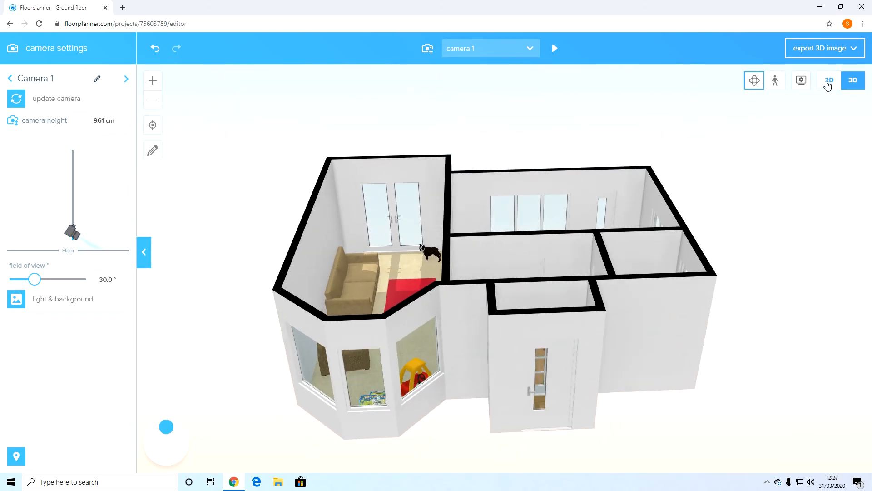
Return to the 2D plan, centre the ground floor, and open the construction tools.
{"action": "left_click", "coordinate": [829, 80]}
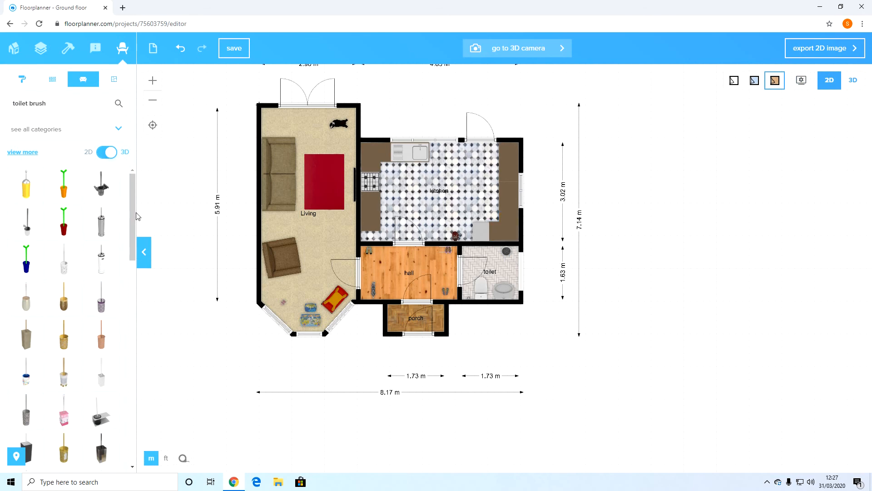
{"action": "left_click_drag", "start_coordinate": [228, 162], "coordinate": [252, 203]}
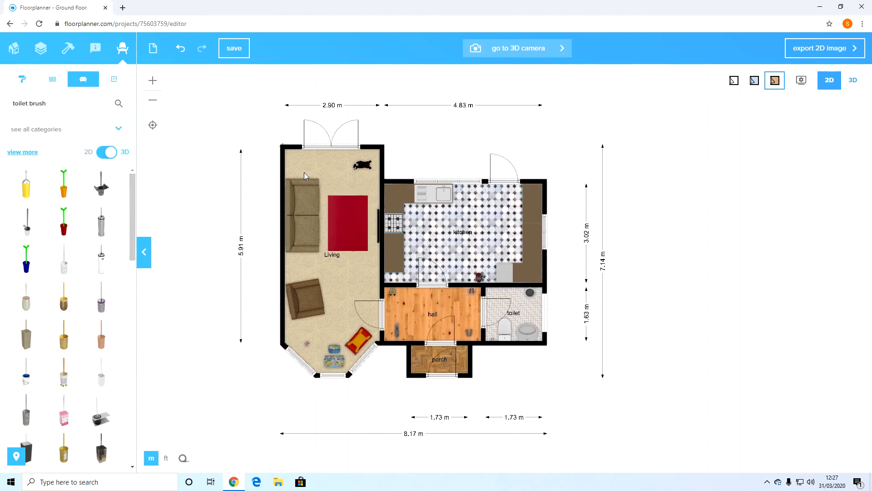
{"action": "left_click", "coordinate": [68, 48]}
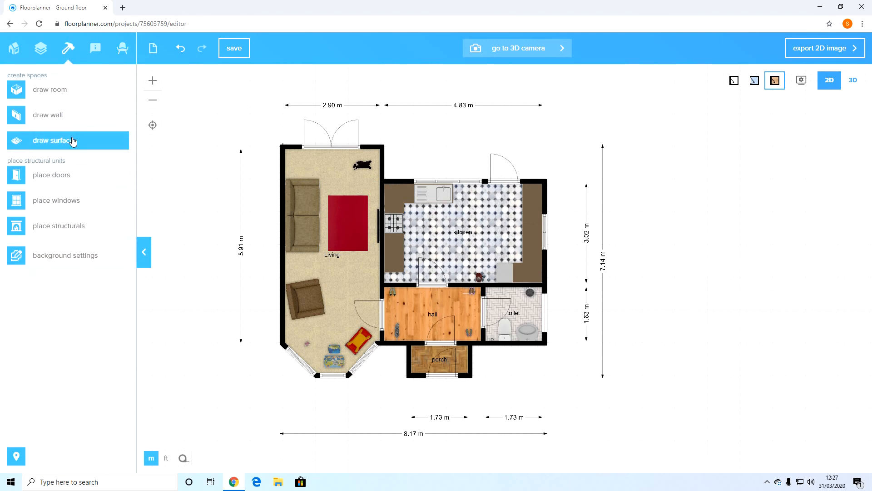